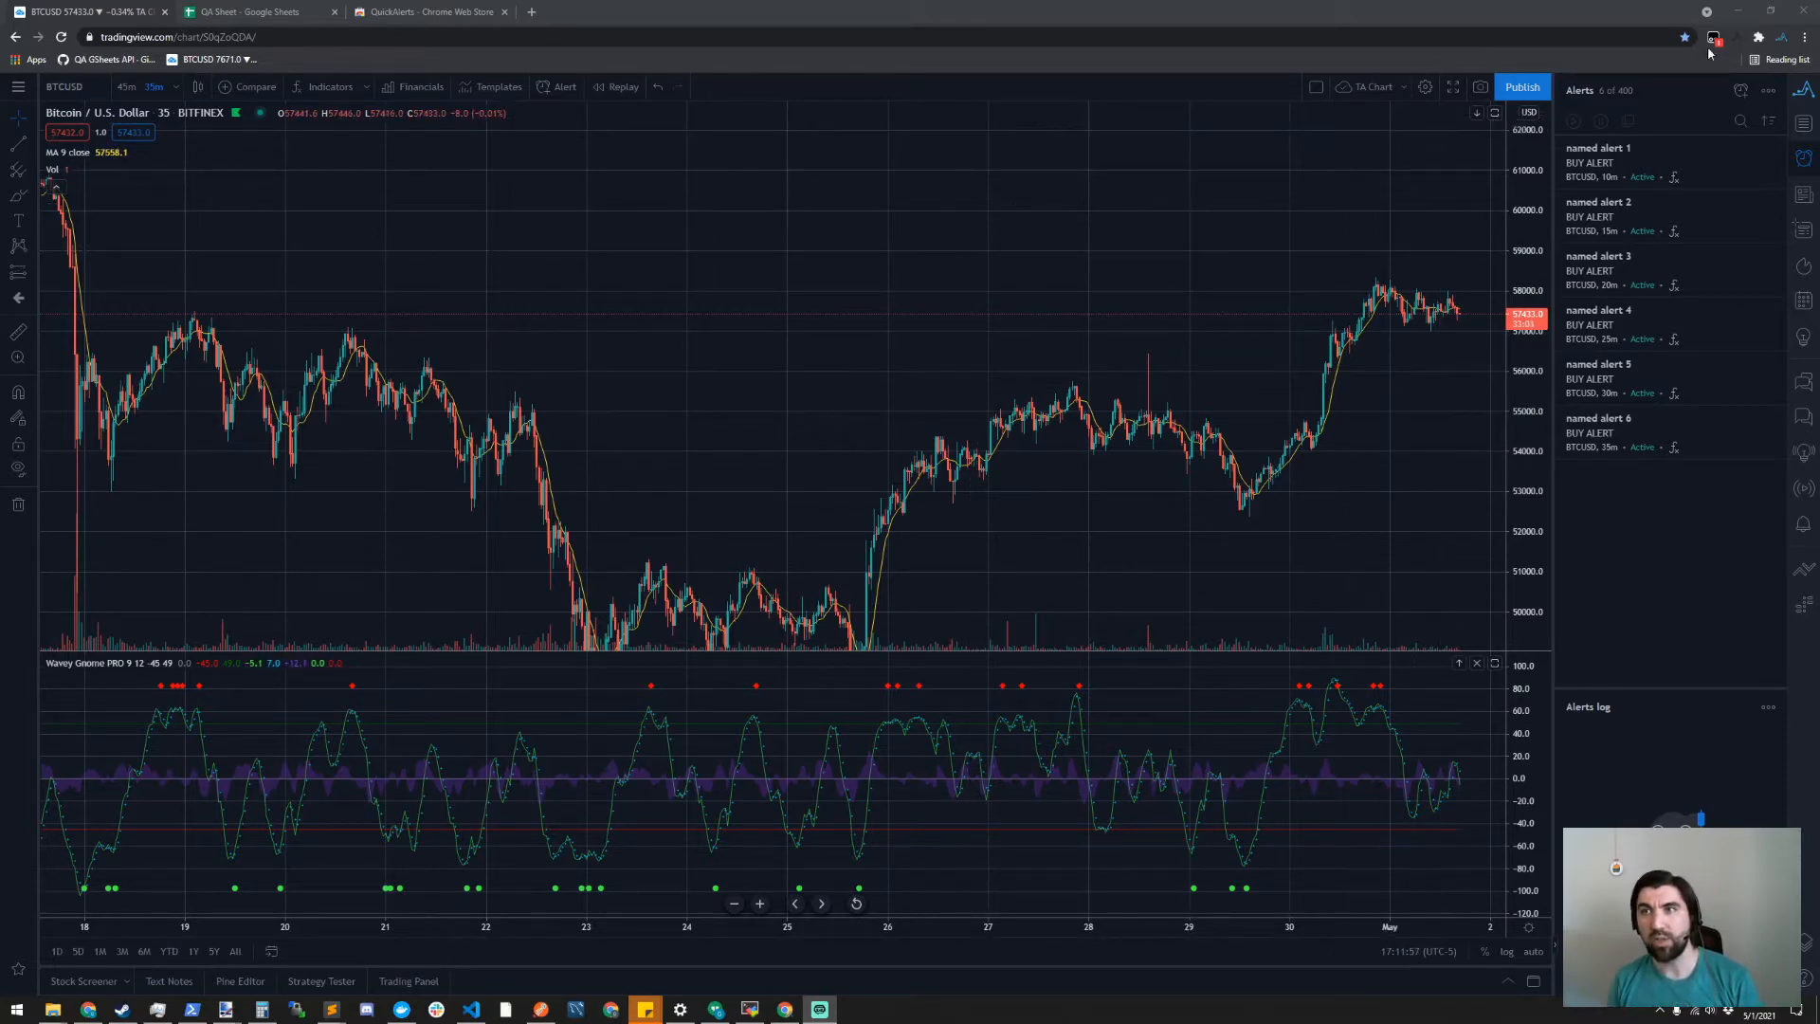
- Open the QuickAlerts App Drawer to view its import, export and automation options, and close it again
left_click(1736, 39)
left_click(1739, 43)
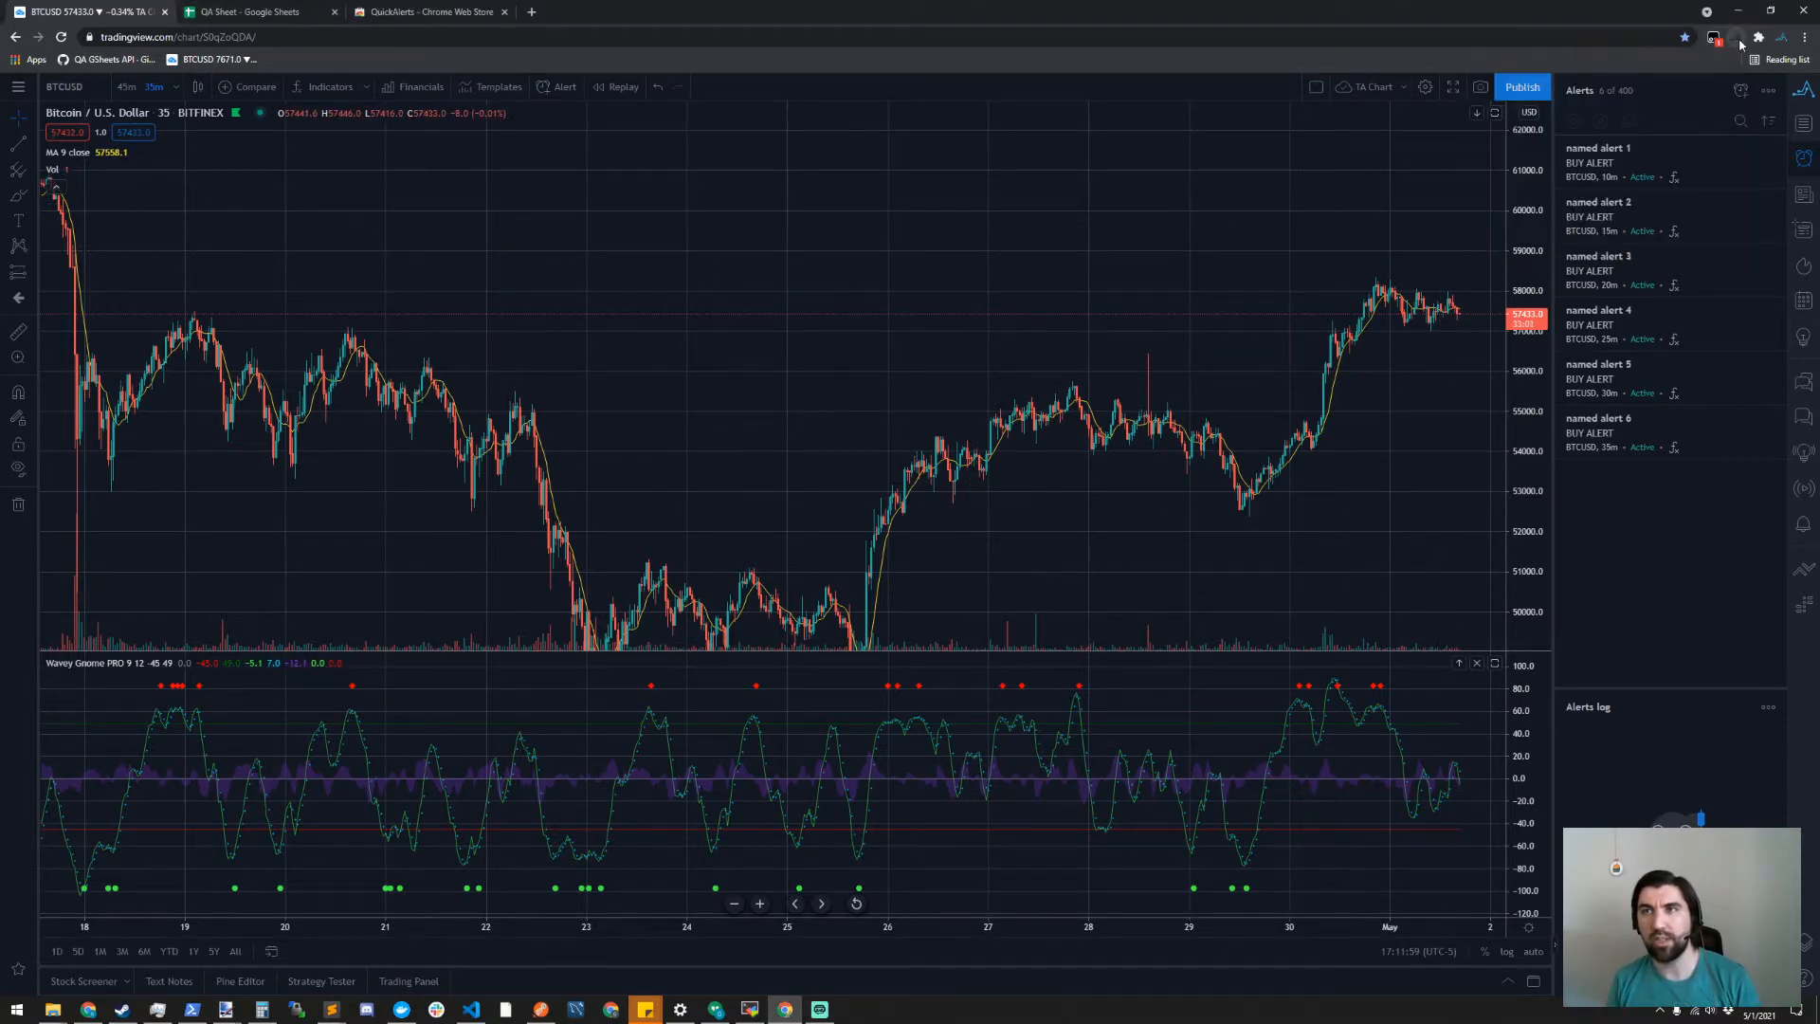
left_click(1799, 92)
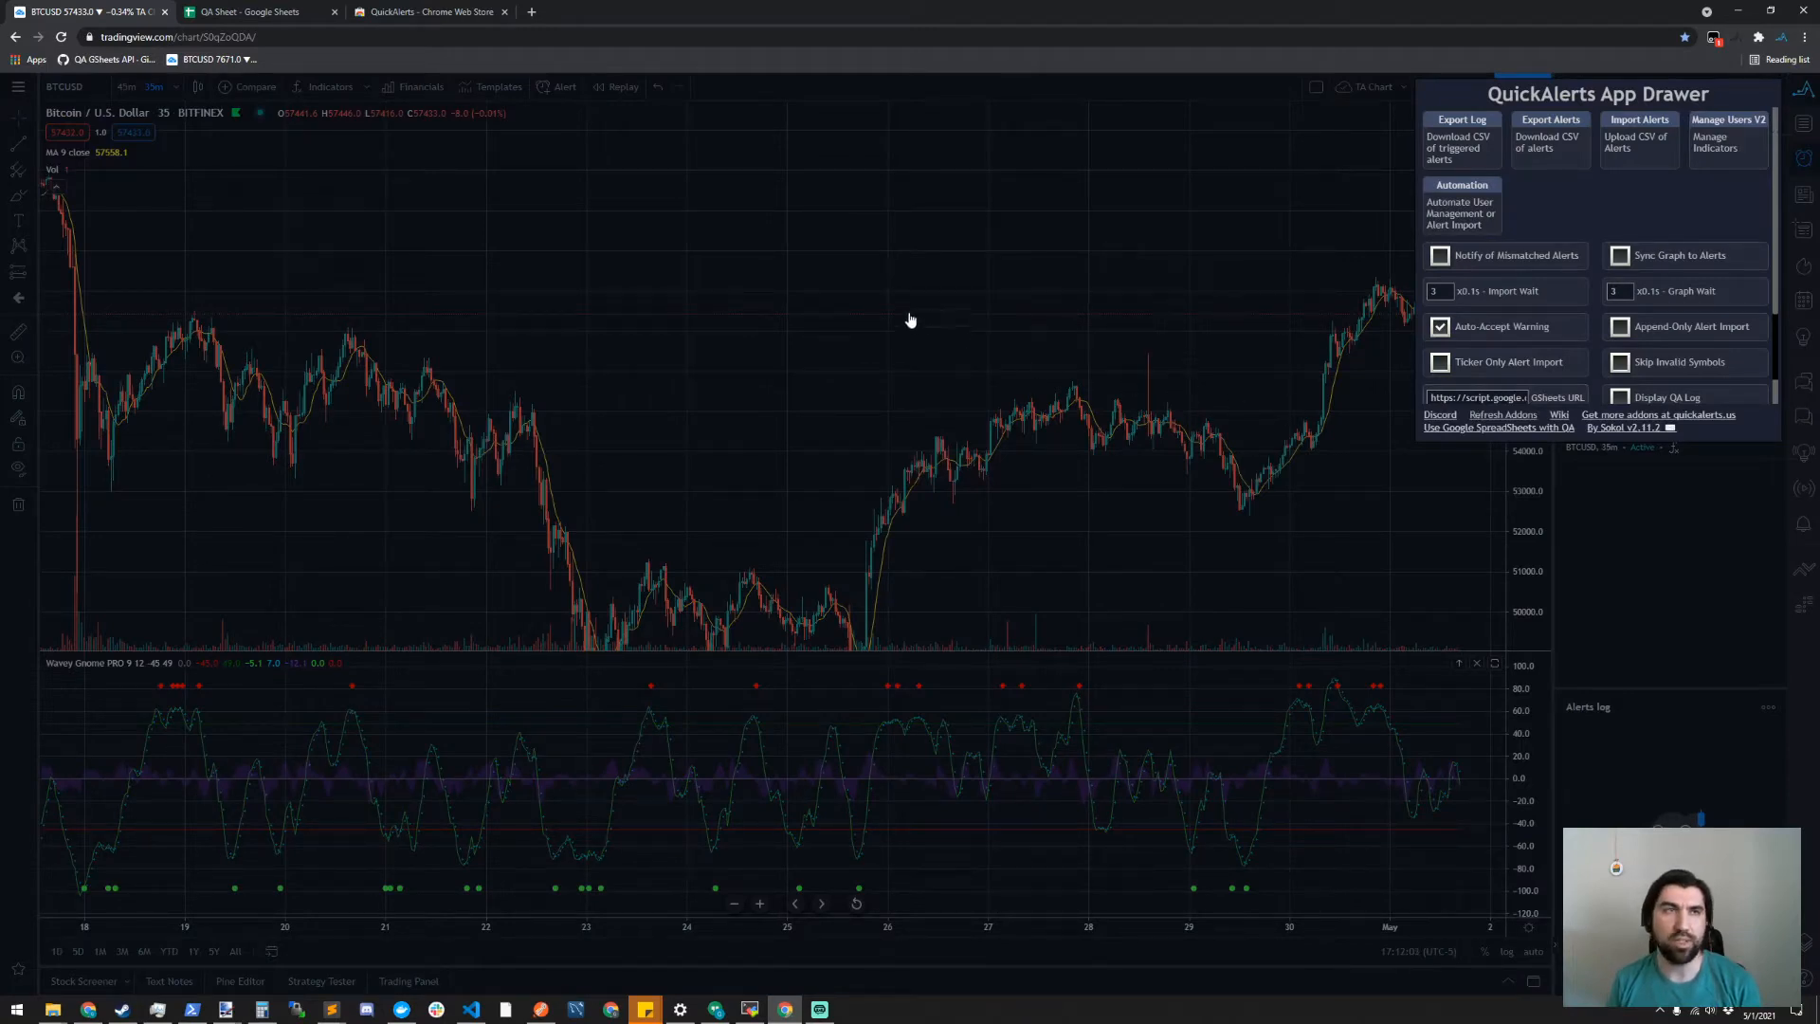
left_click(829, 284)
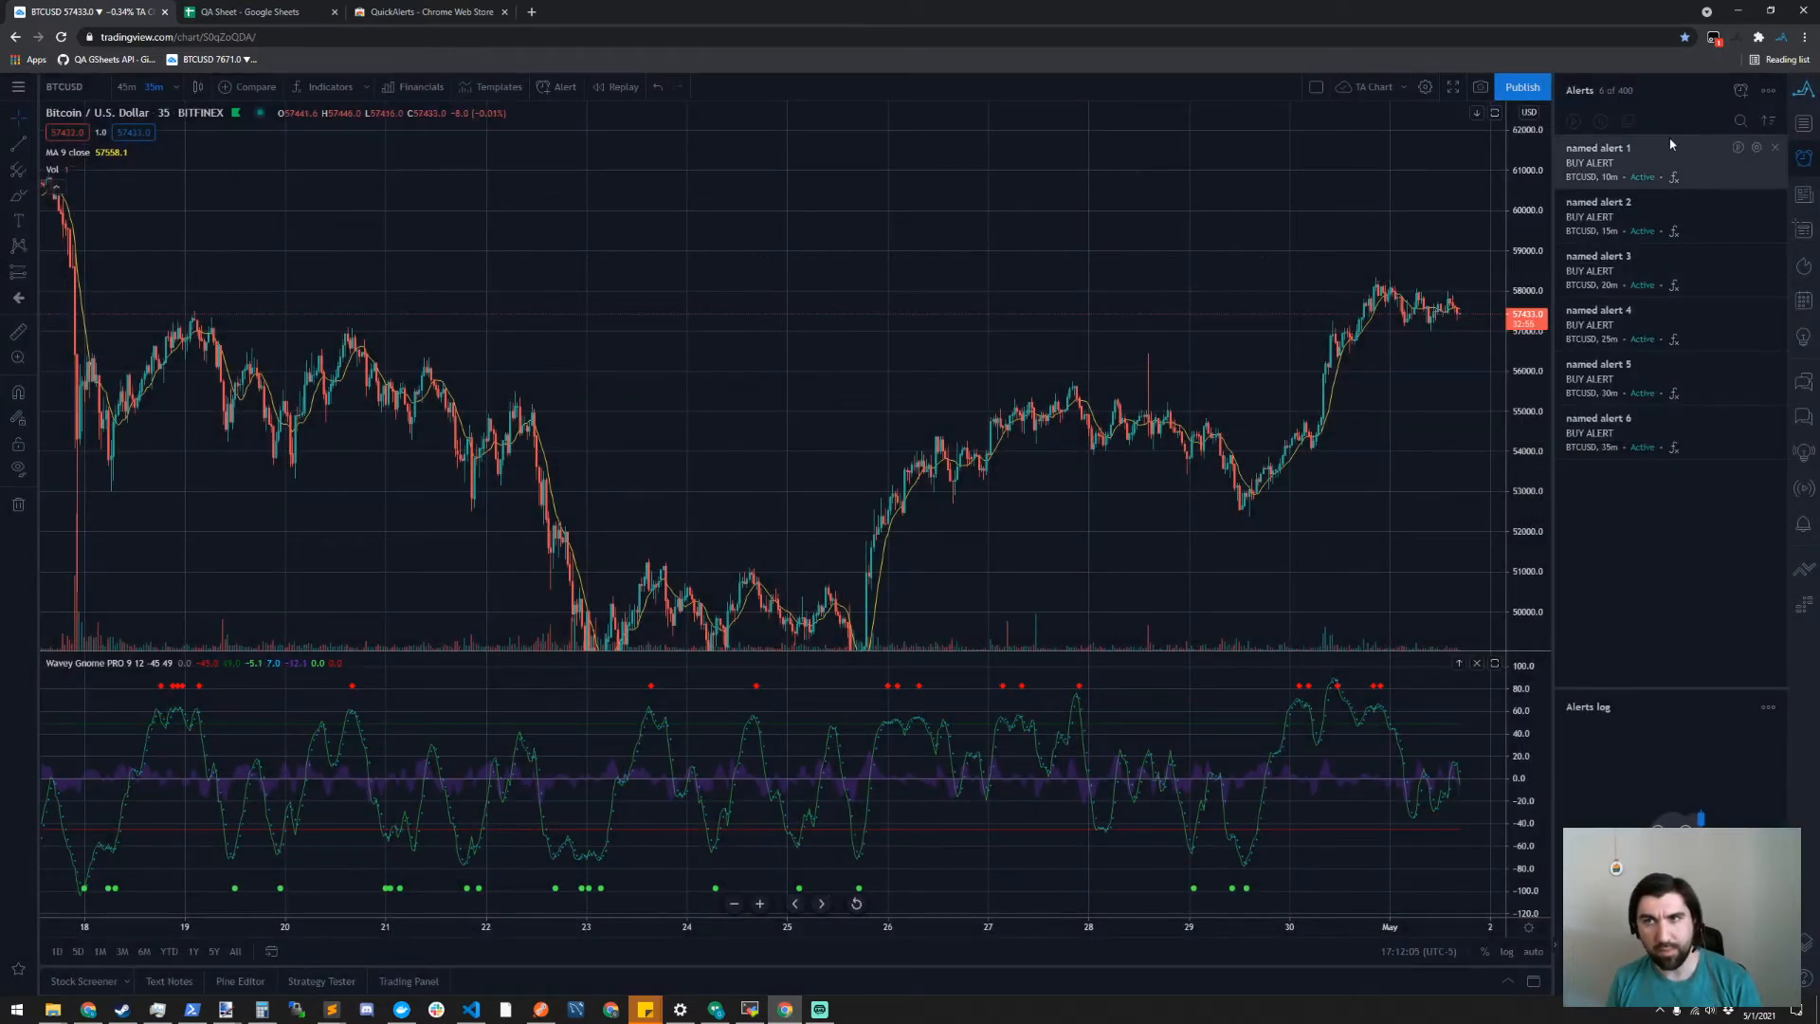
- Look over the AlertExport sheet in QA Sheet, and view TradingView's chart layout options
left_click(251, 12)
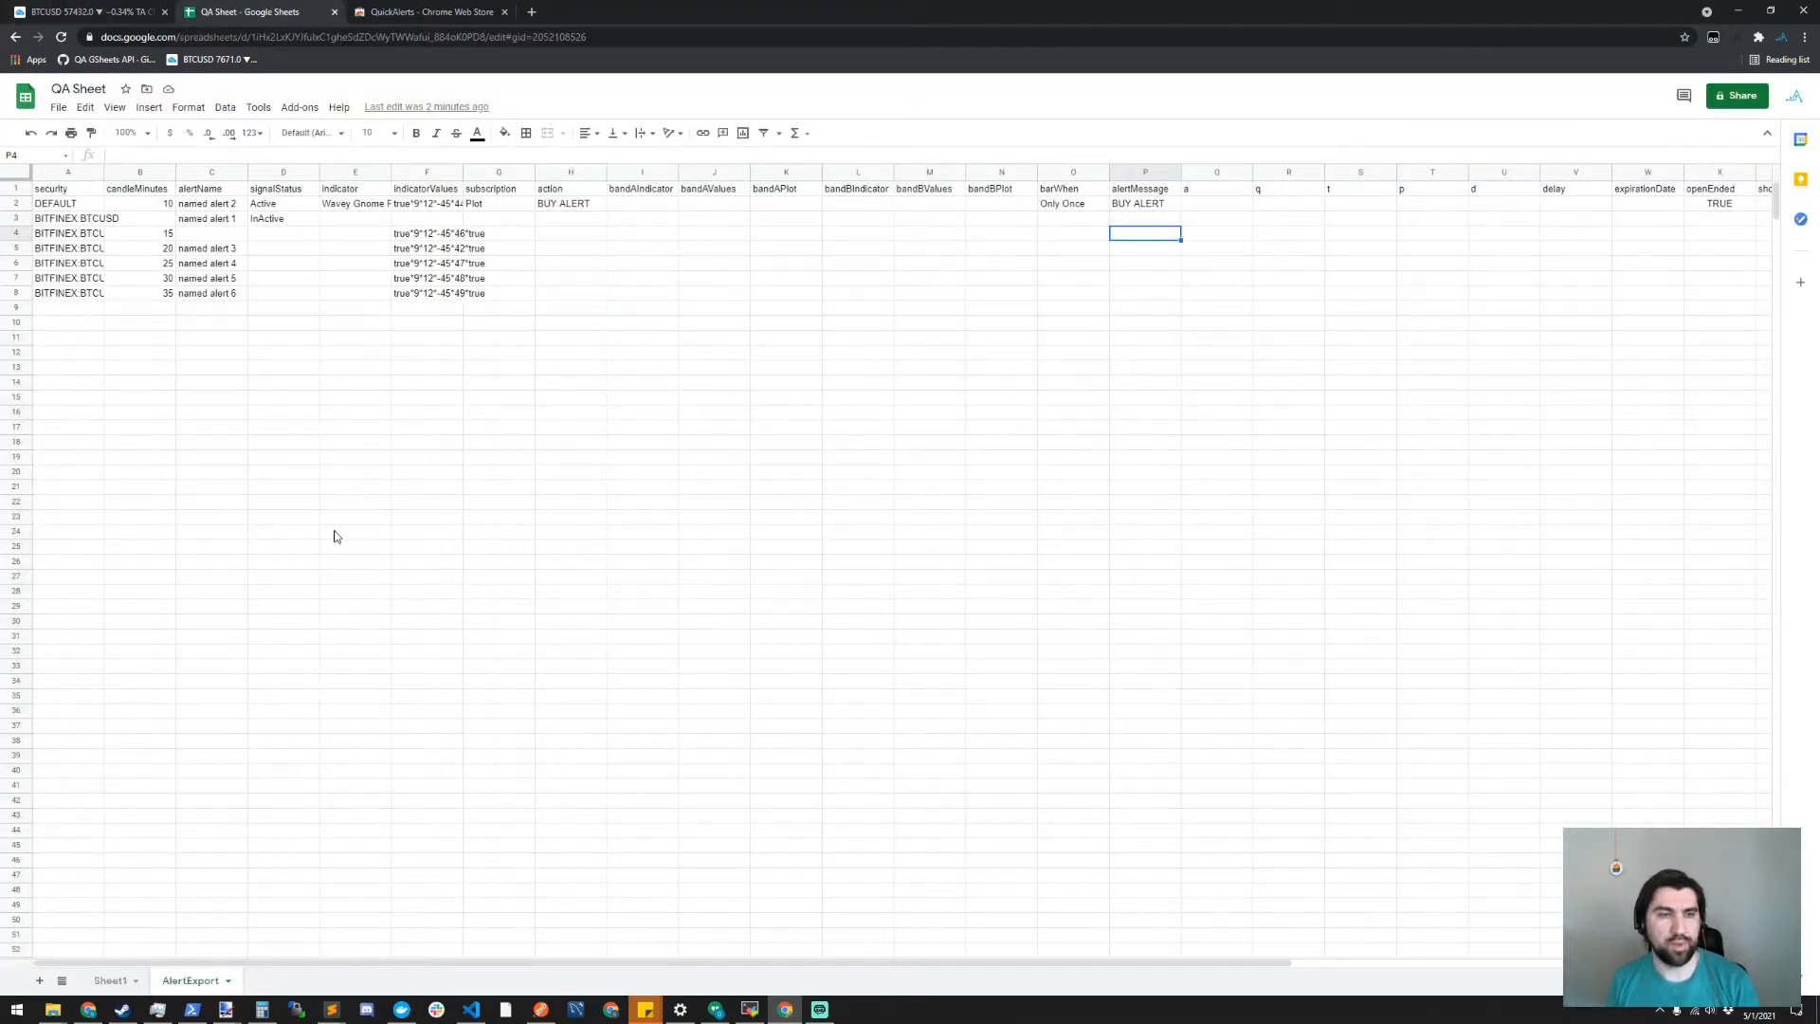
left_click(86, 11)
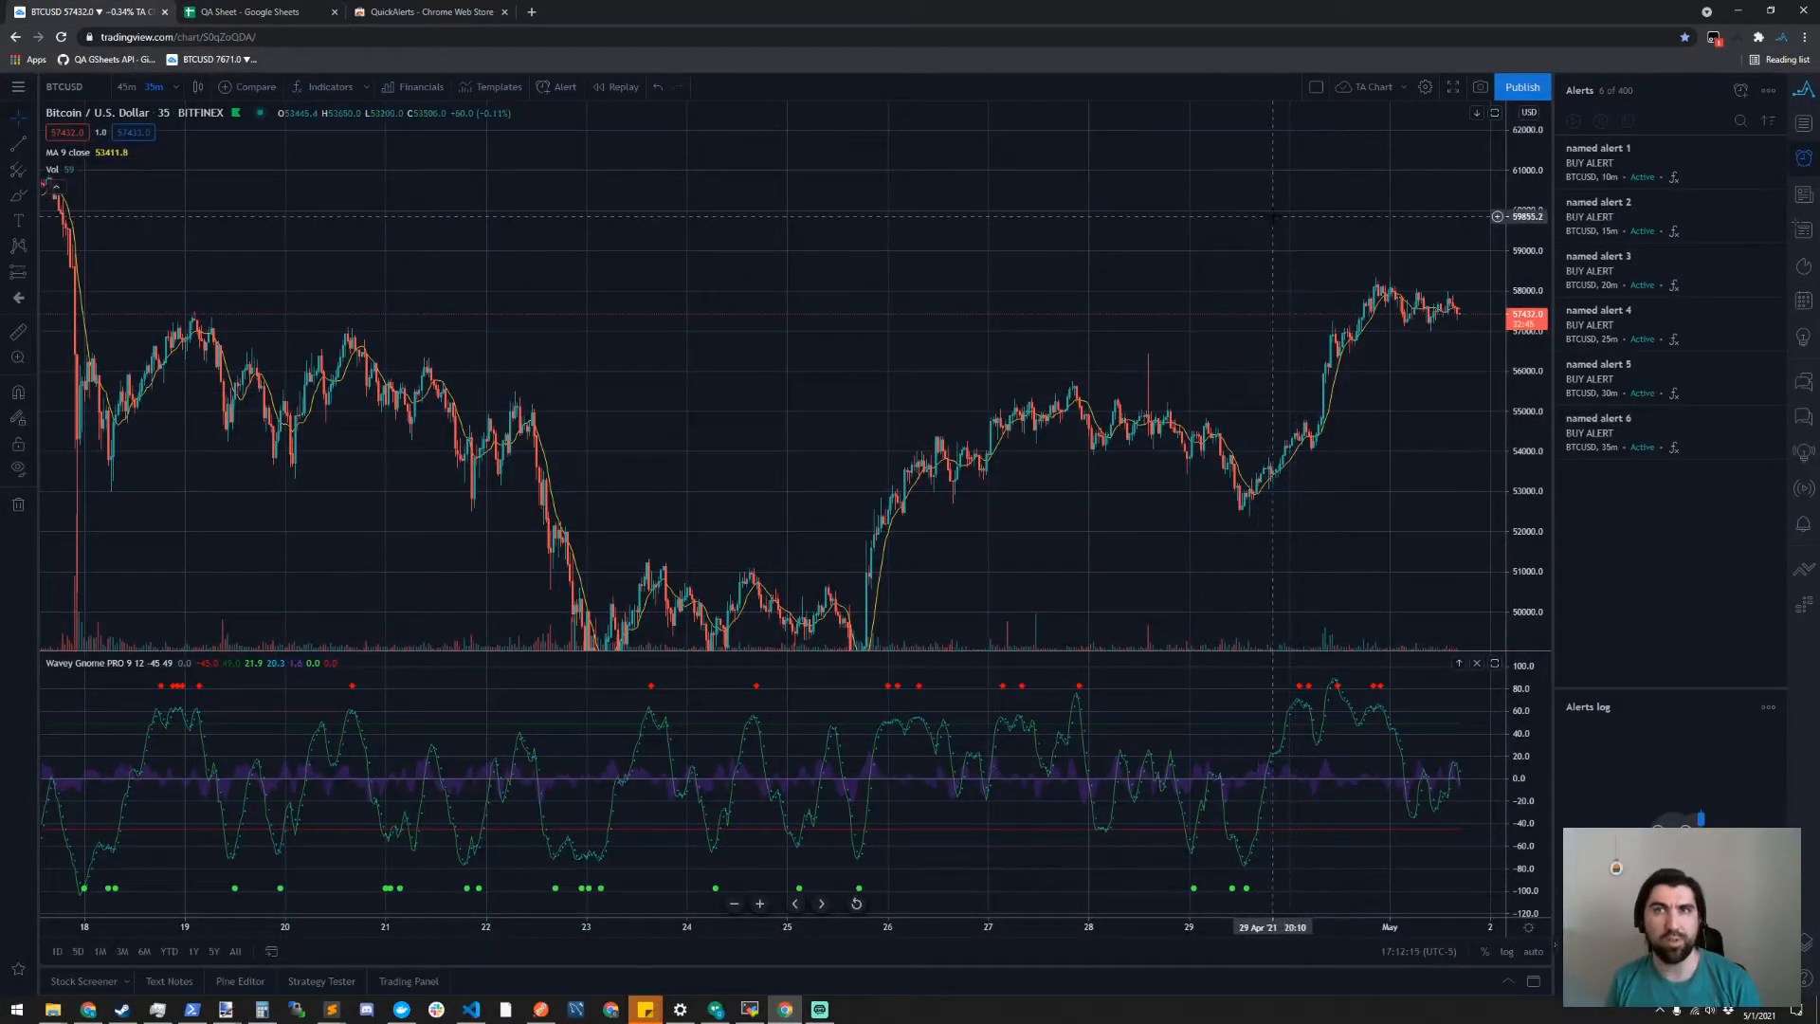
left_click(1316, 88)
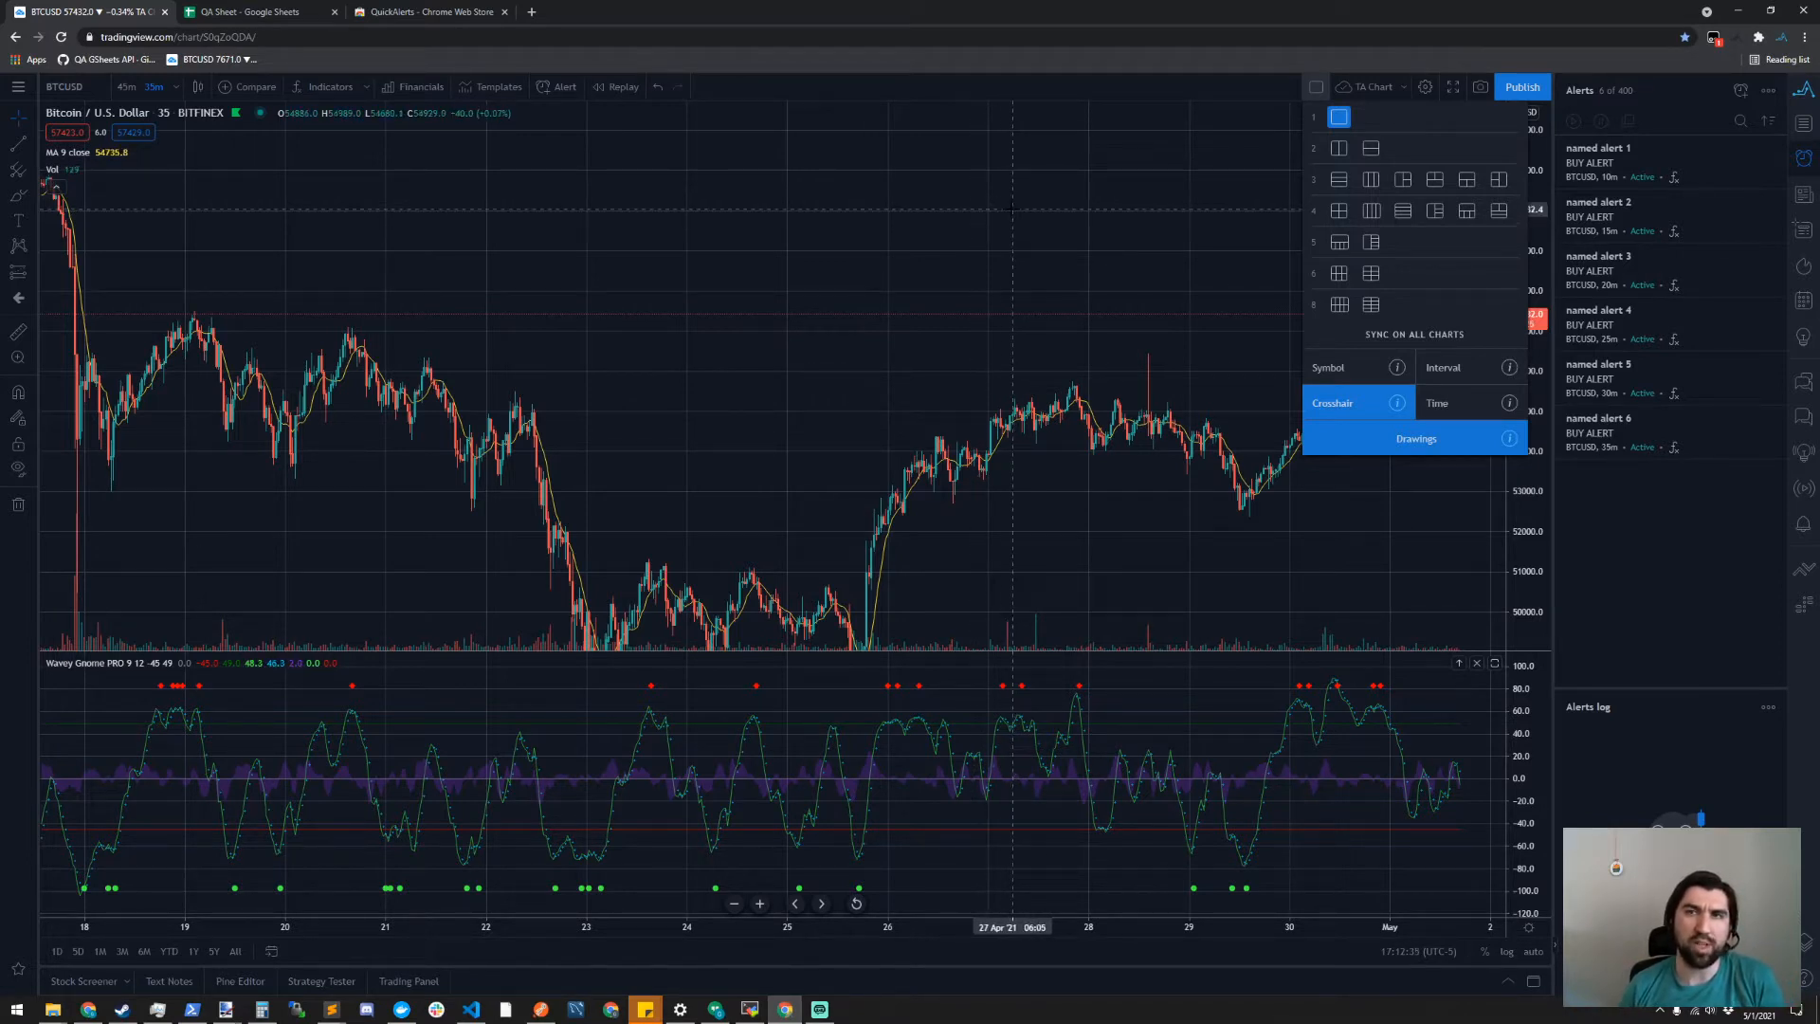
left_click(863, 201)
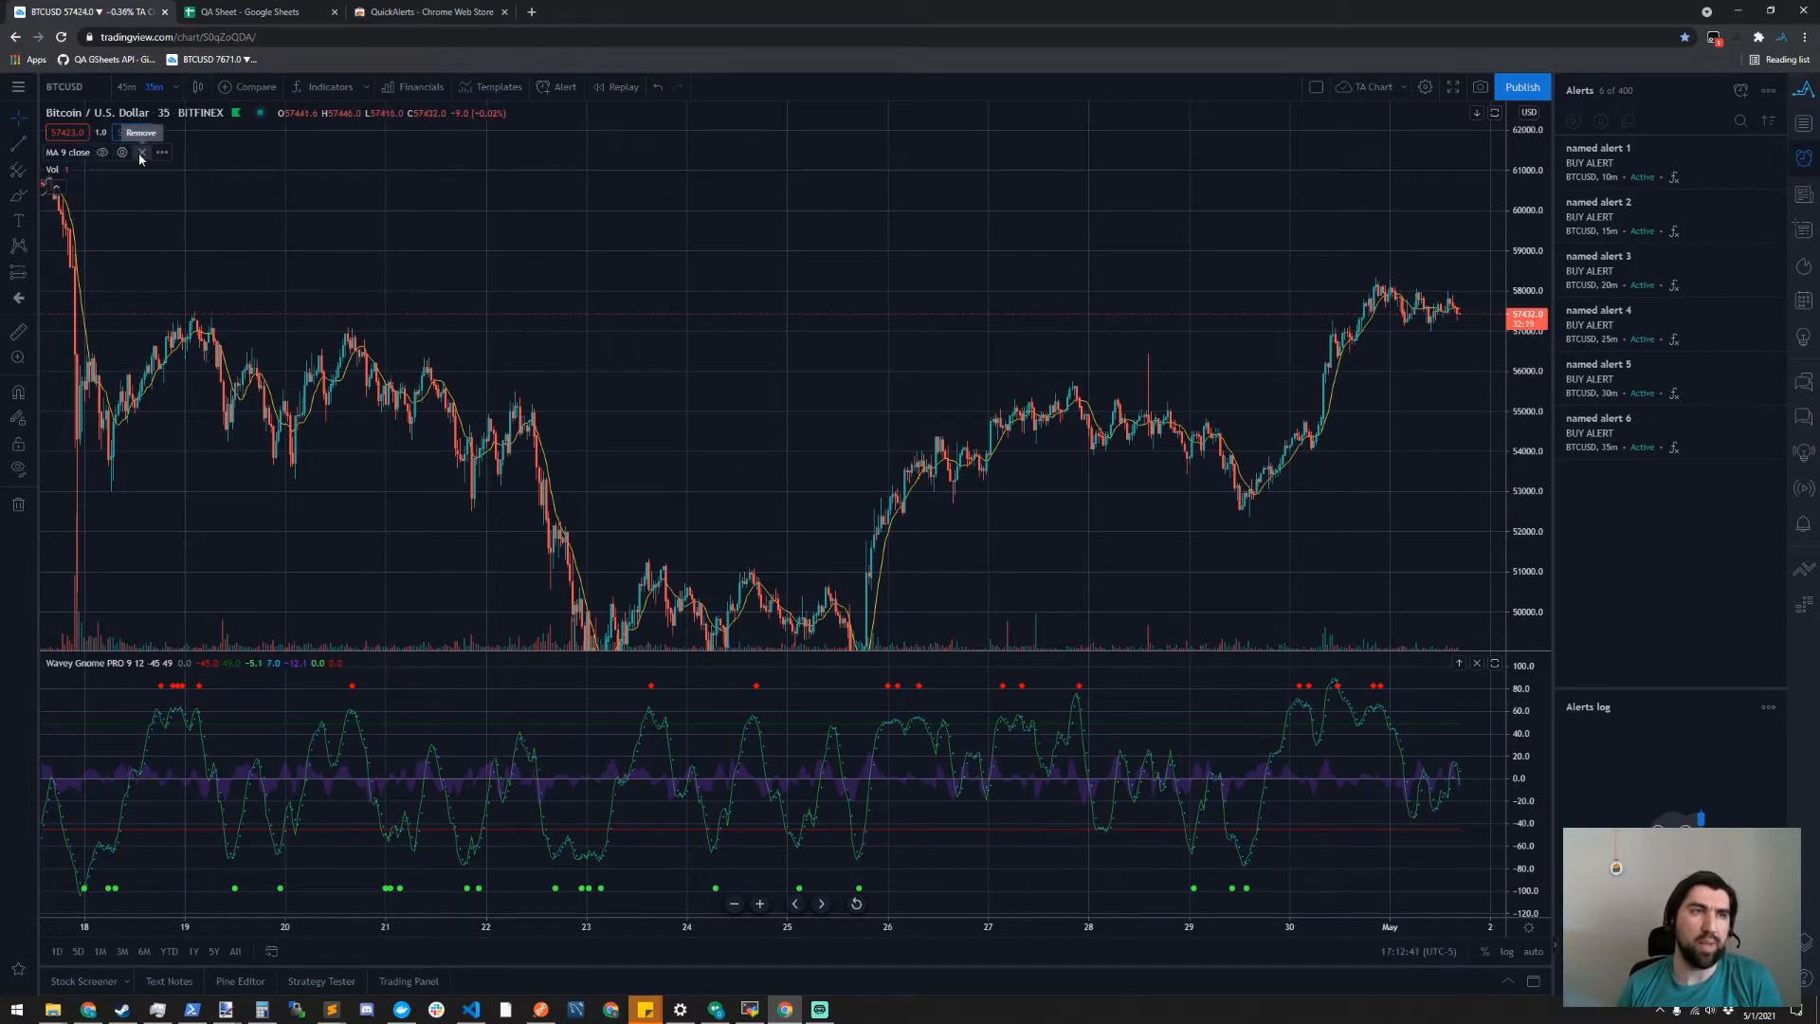
- Remove the MA and Vol indicators from the chart and move the Wavey Gnome PRO pane above the price pane
left_click(140, 154)
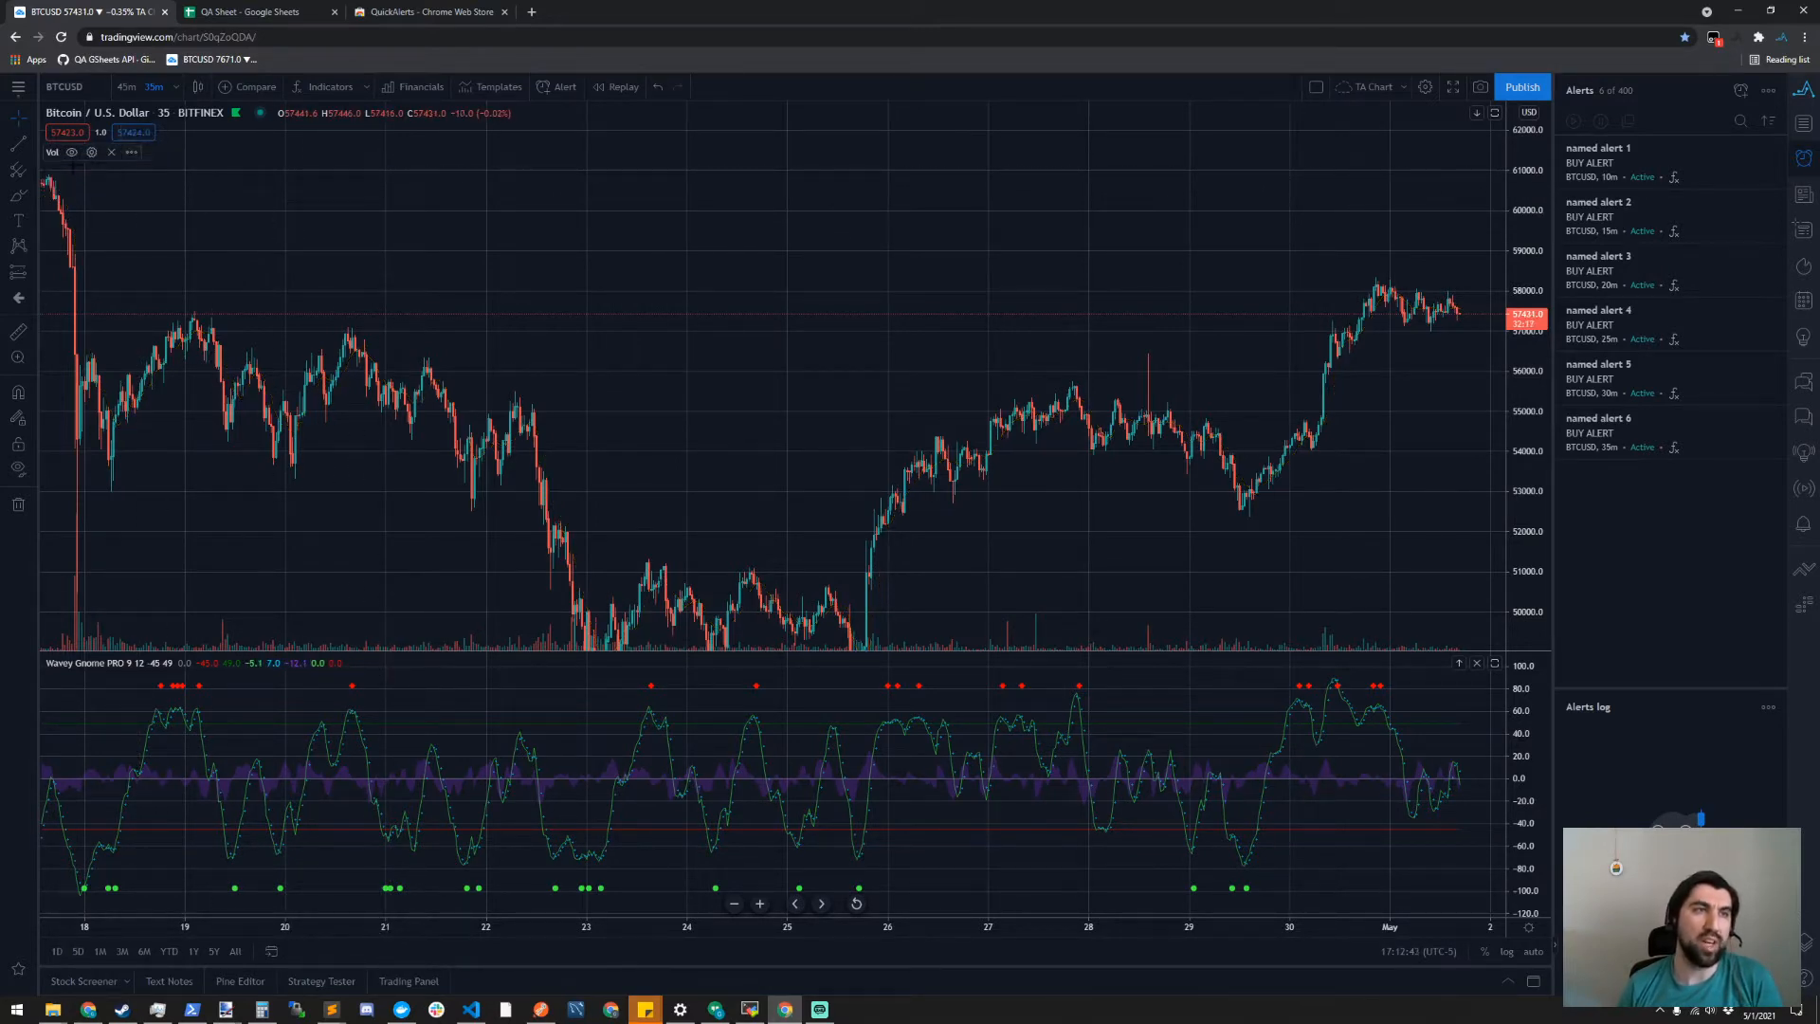
left_click(113, 153)
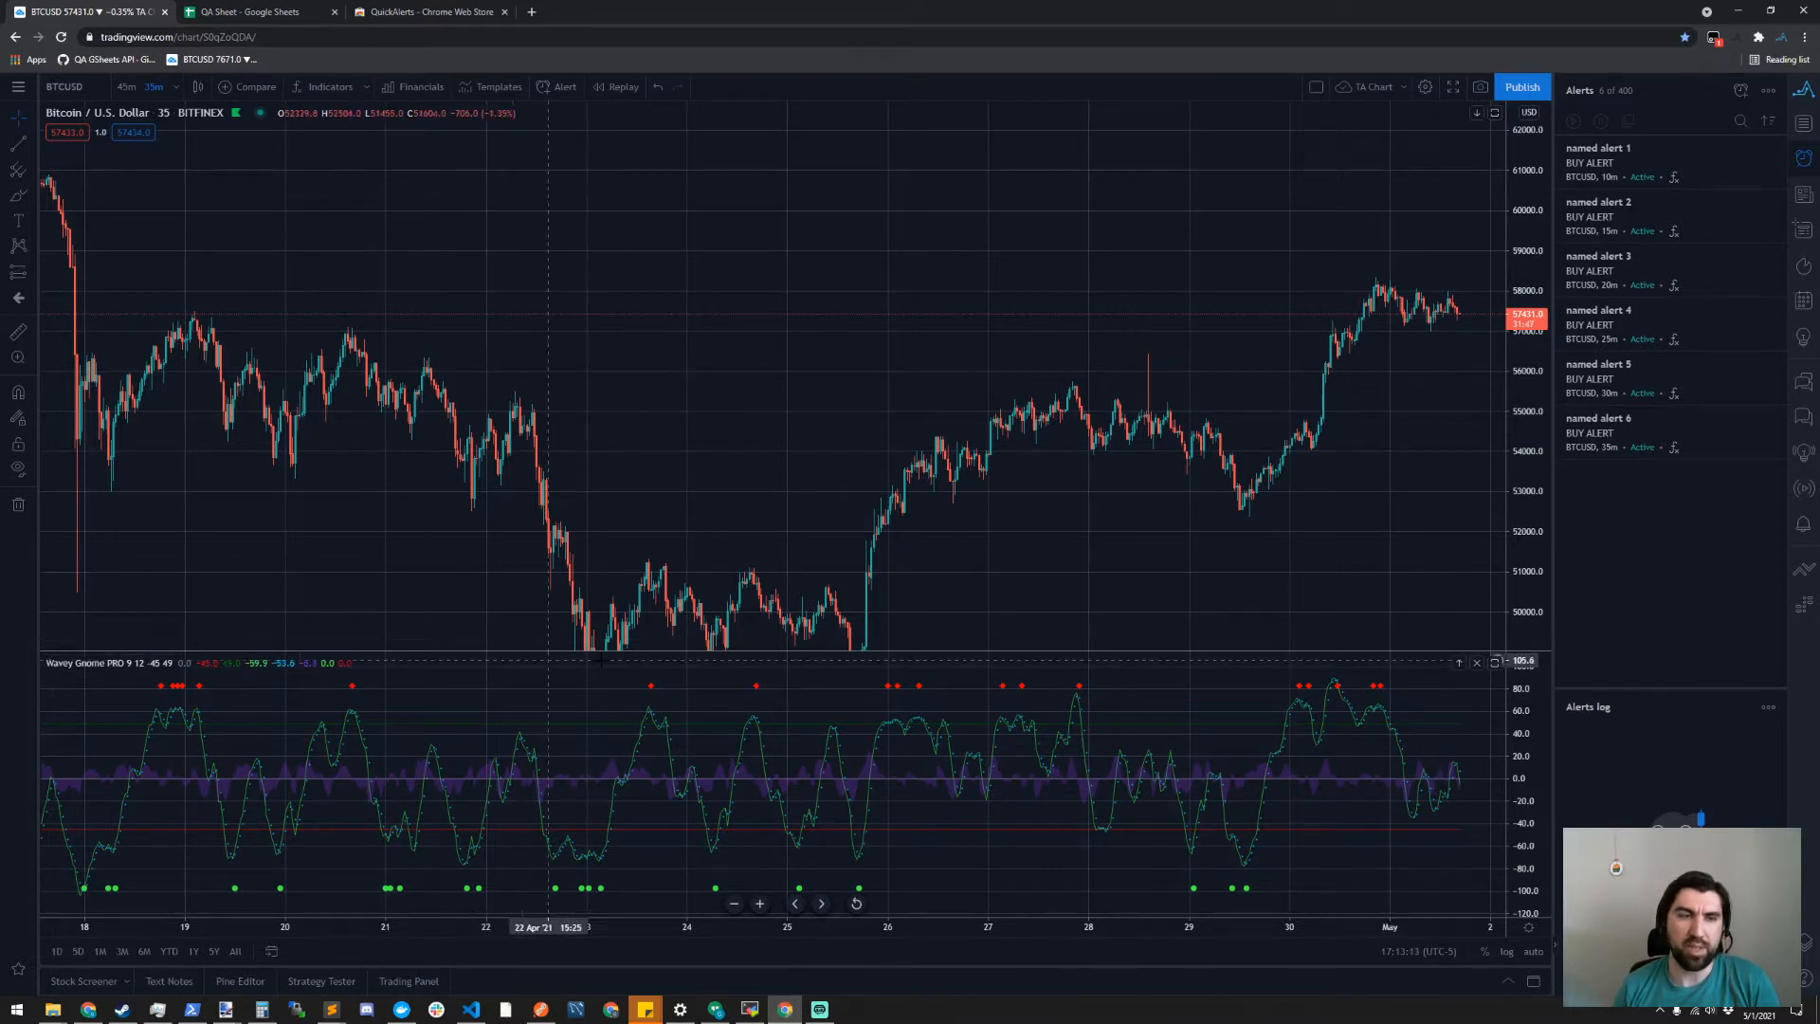
left_click(1459, 664)
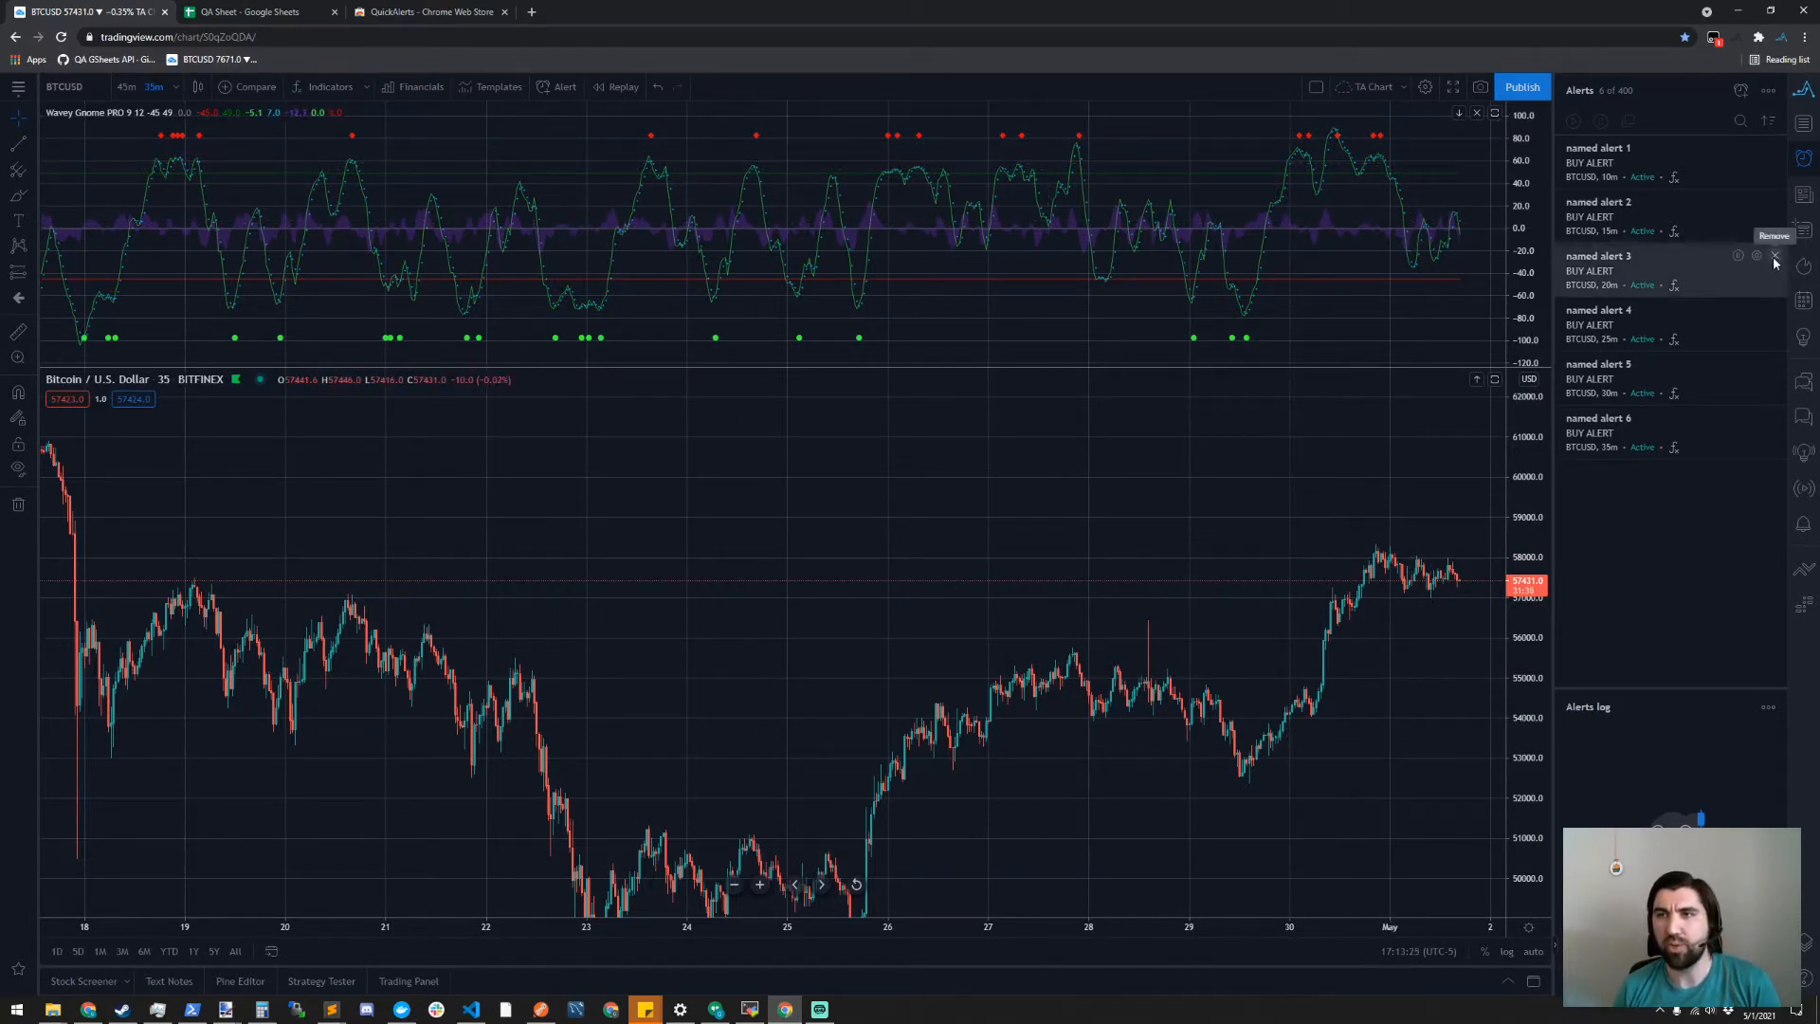
- Delete named alert 3 and try to import the alerts from the AlertExport sheet with QuickAlerts, accepting the listed changes
left_click(1775, 257)
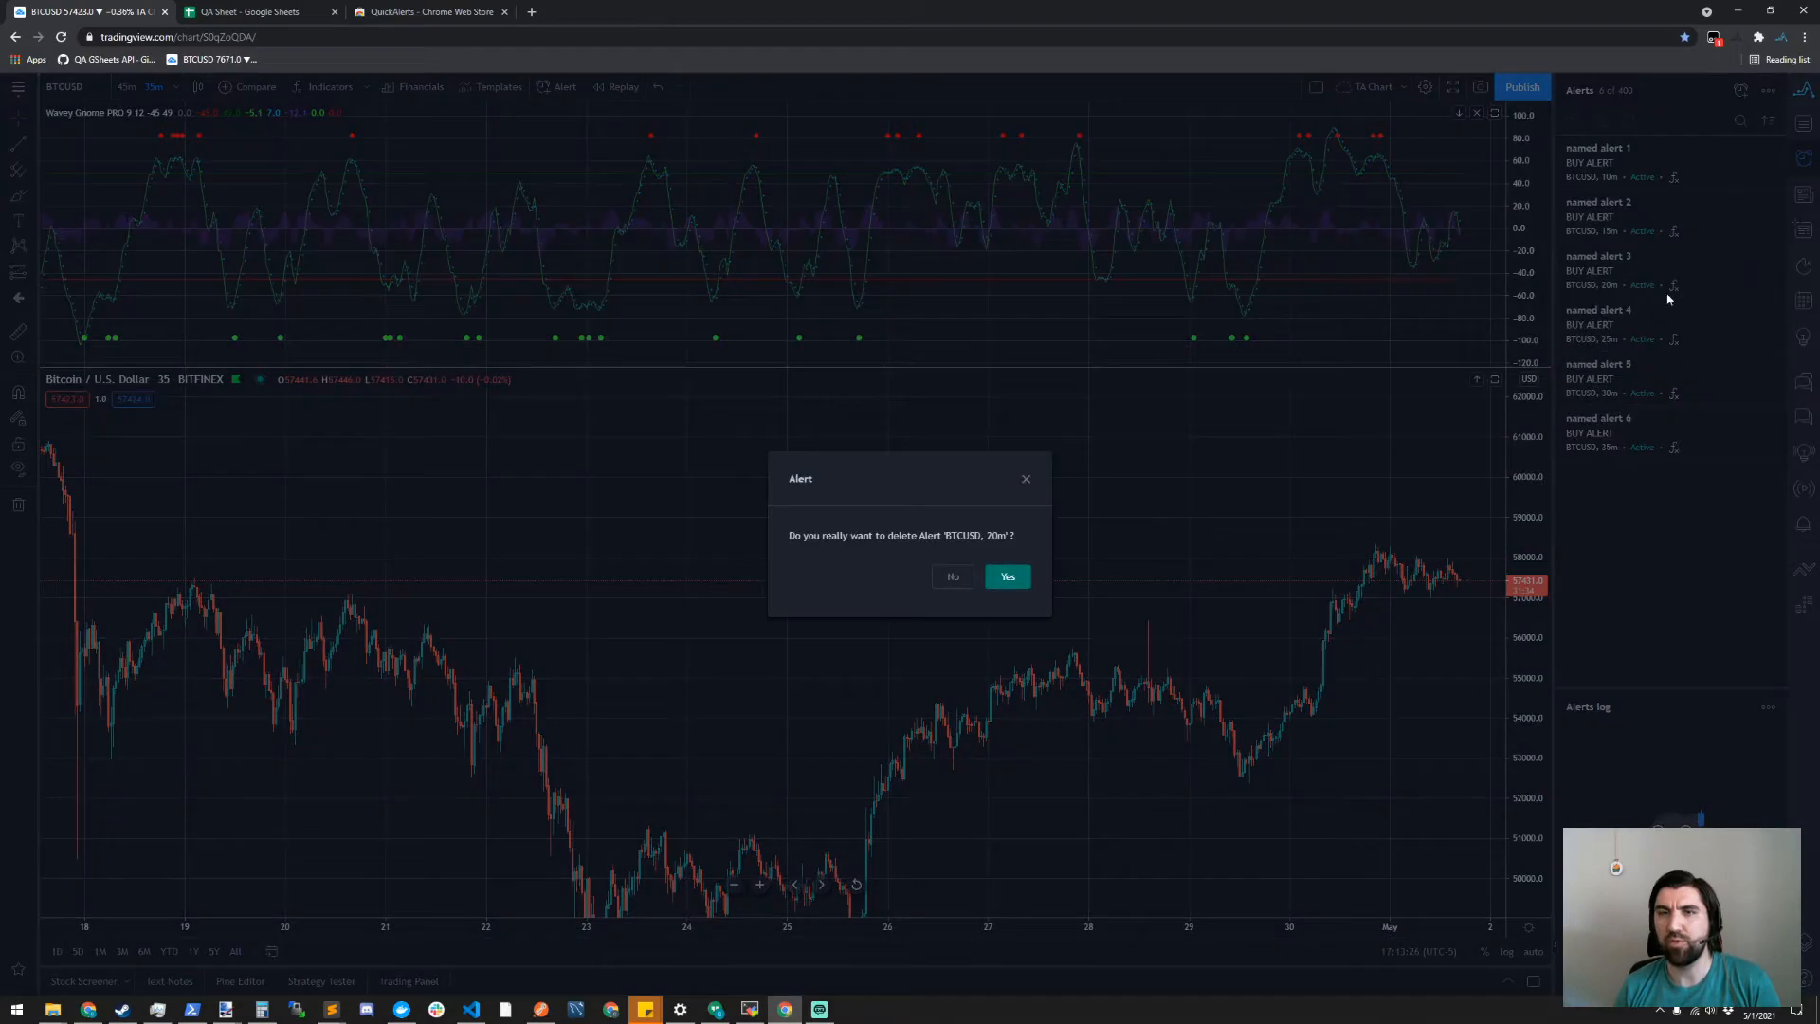
left_click(1012, 578)
left_click(1806, 99)
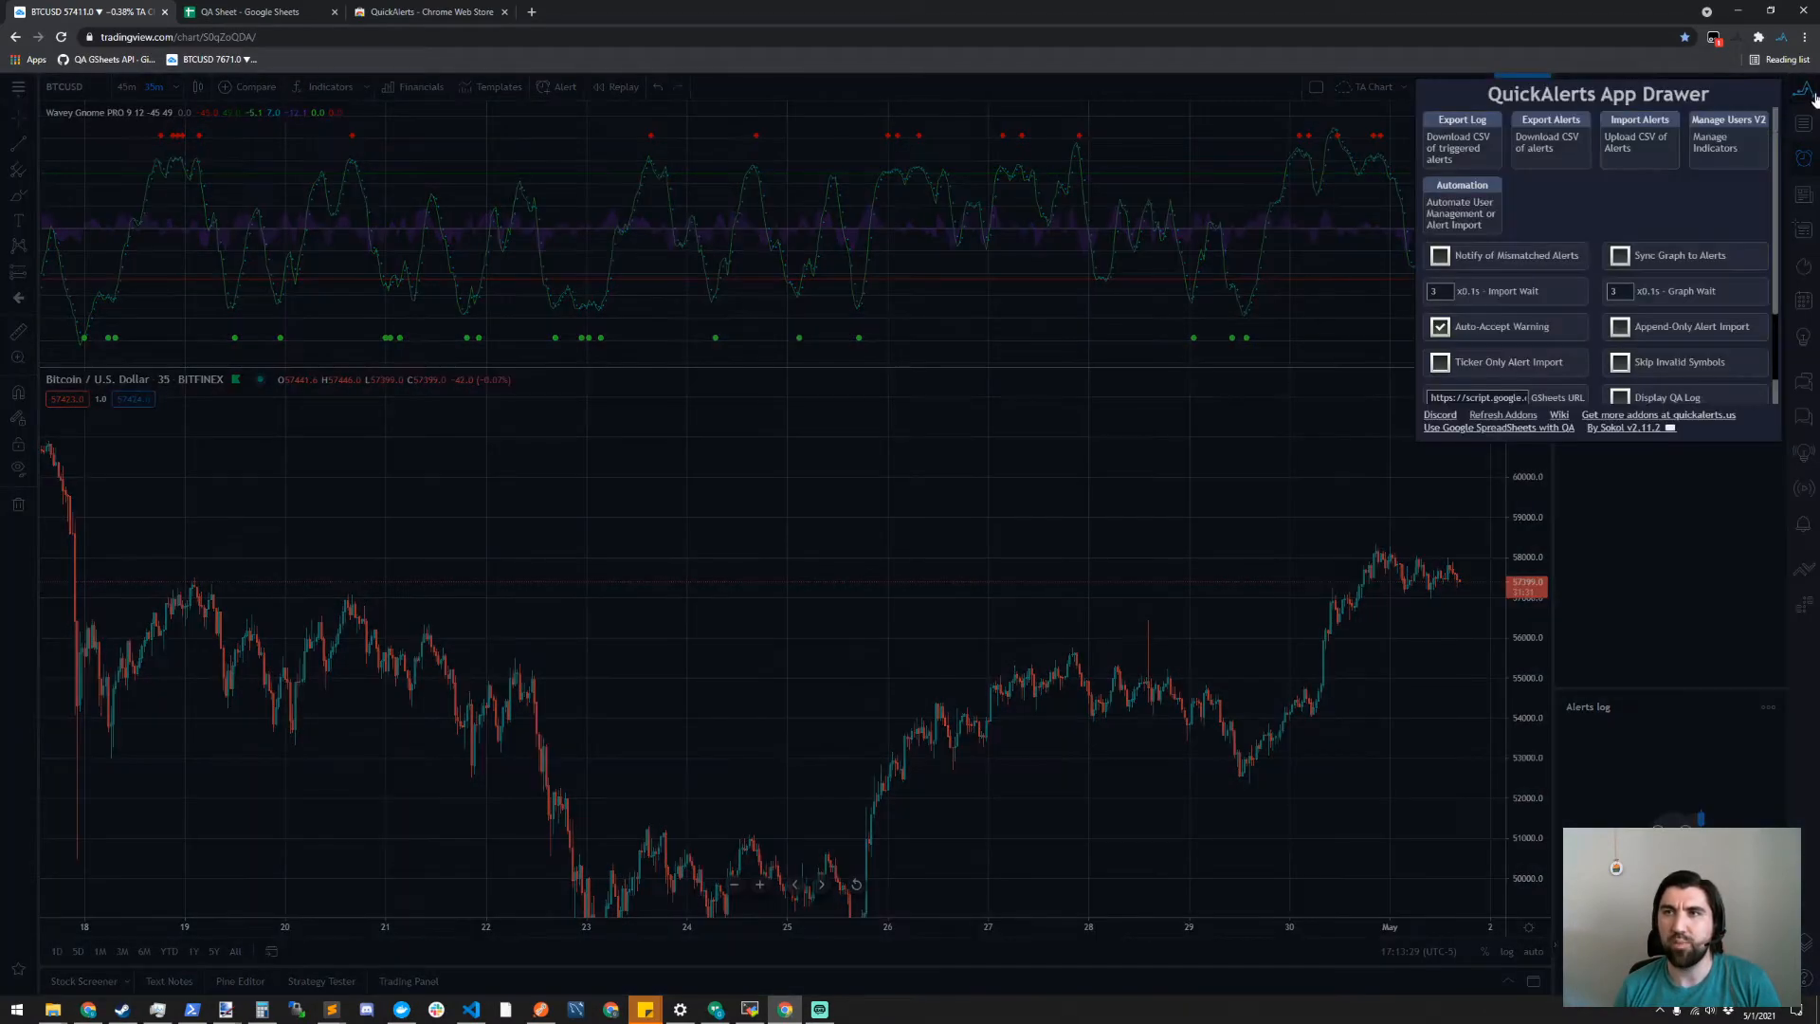
left_click(1624, 150)
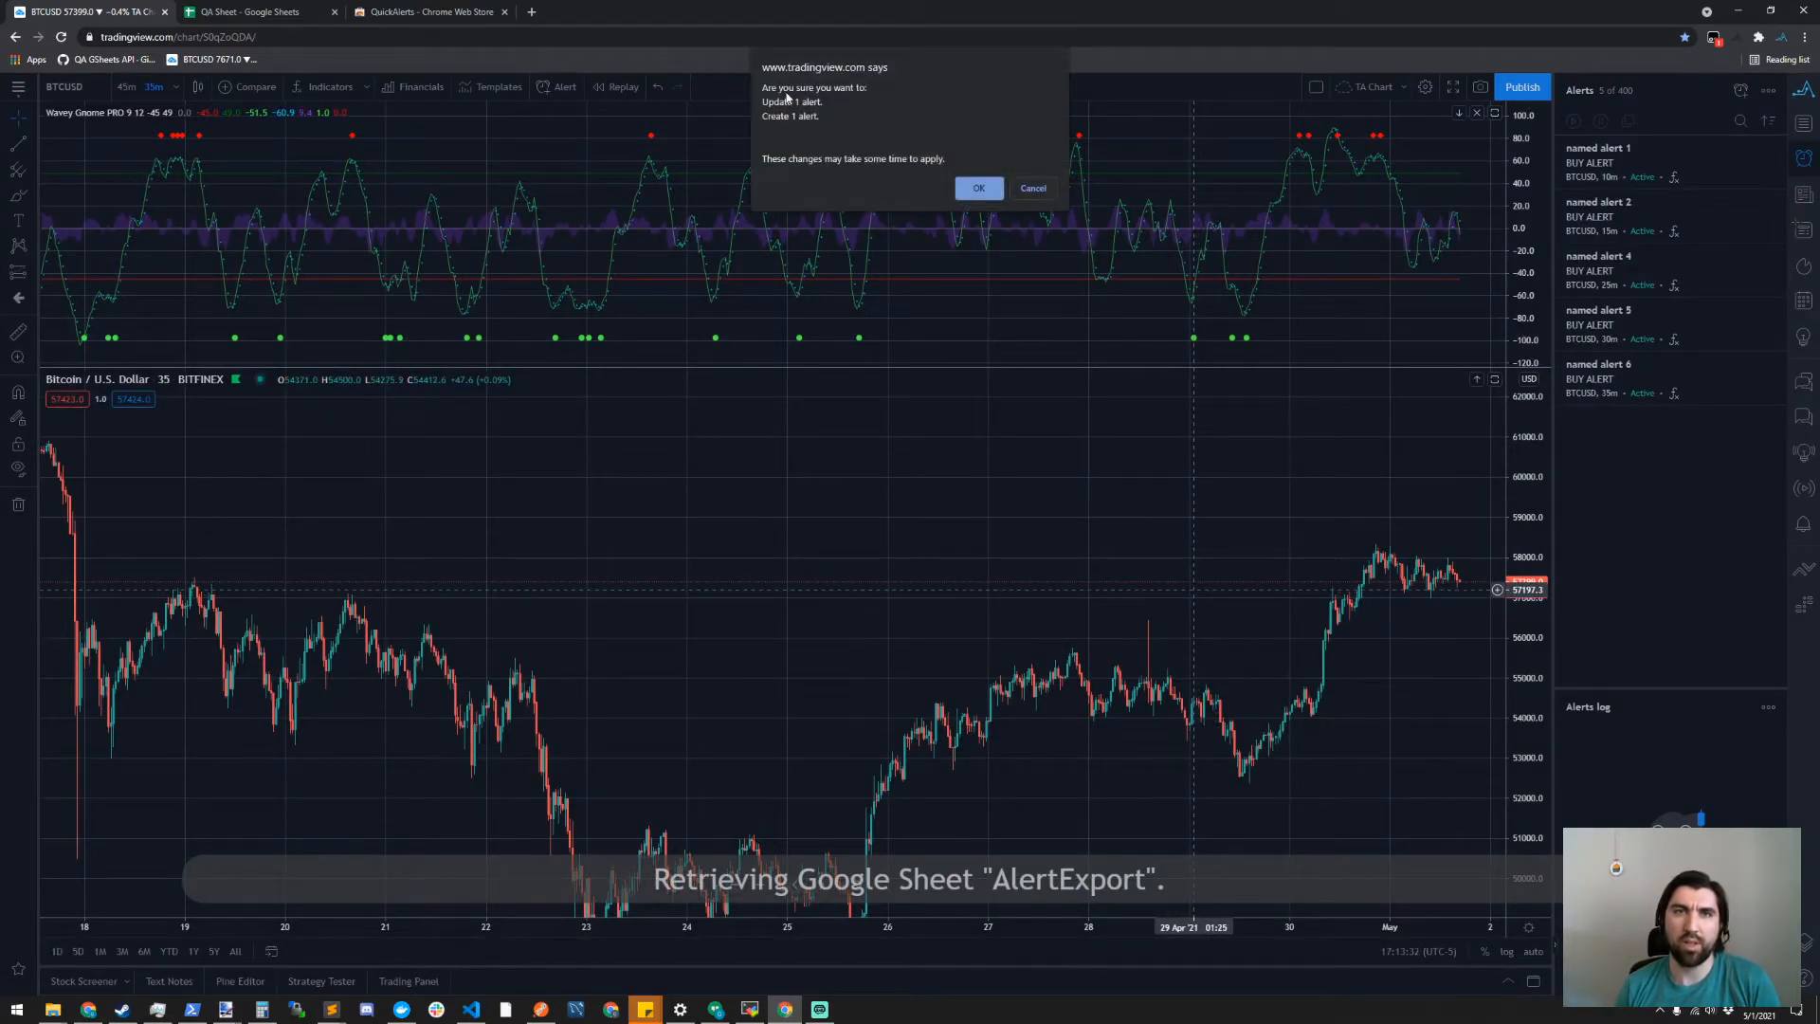
left_click(979, 190)
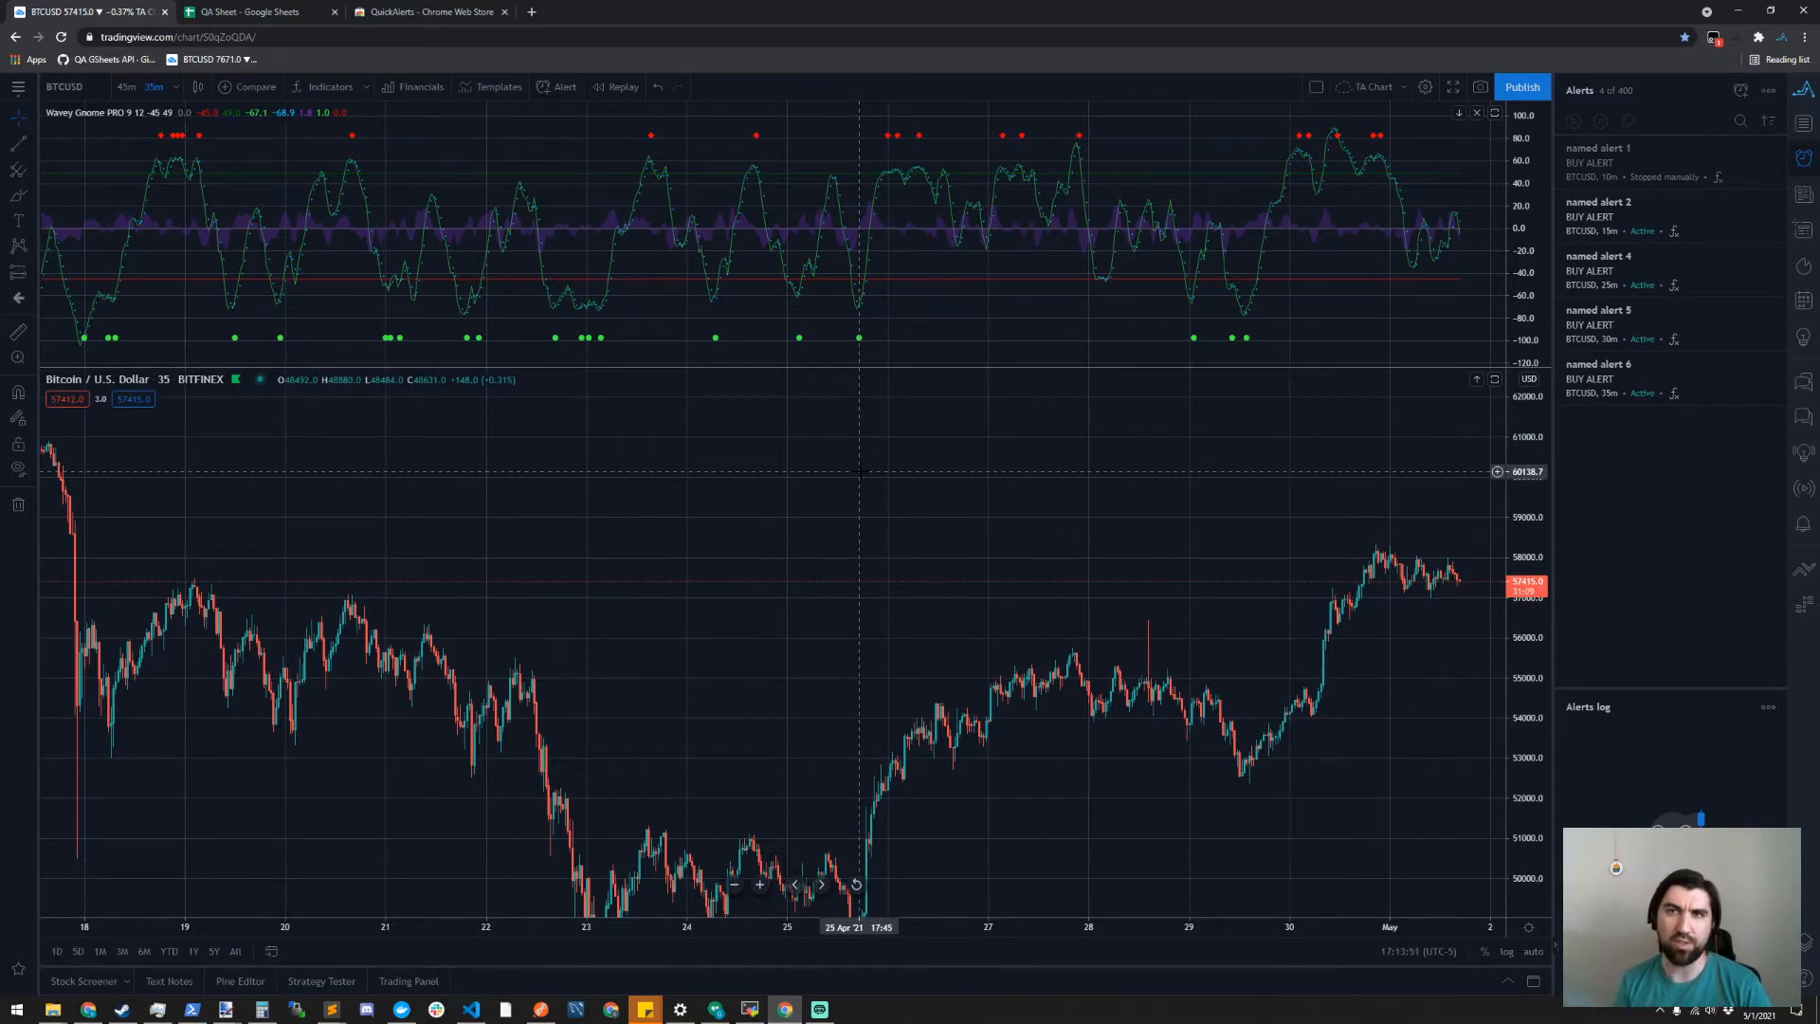
- Open the browser's developer console and move the price pane back above the Wavey Gnome PRO pane
key("F12")
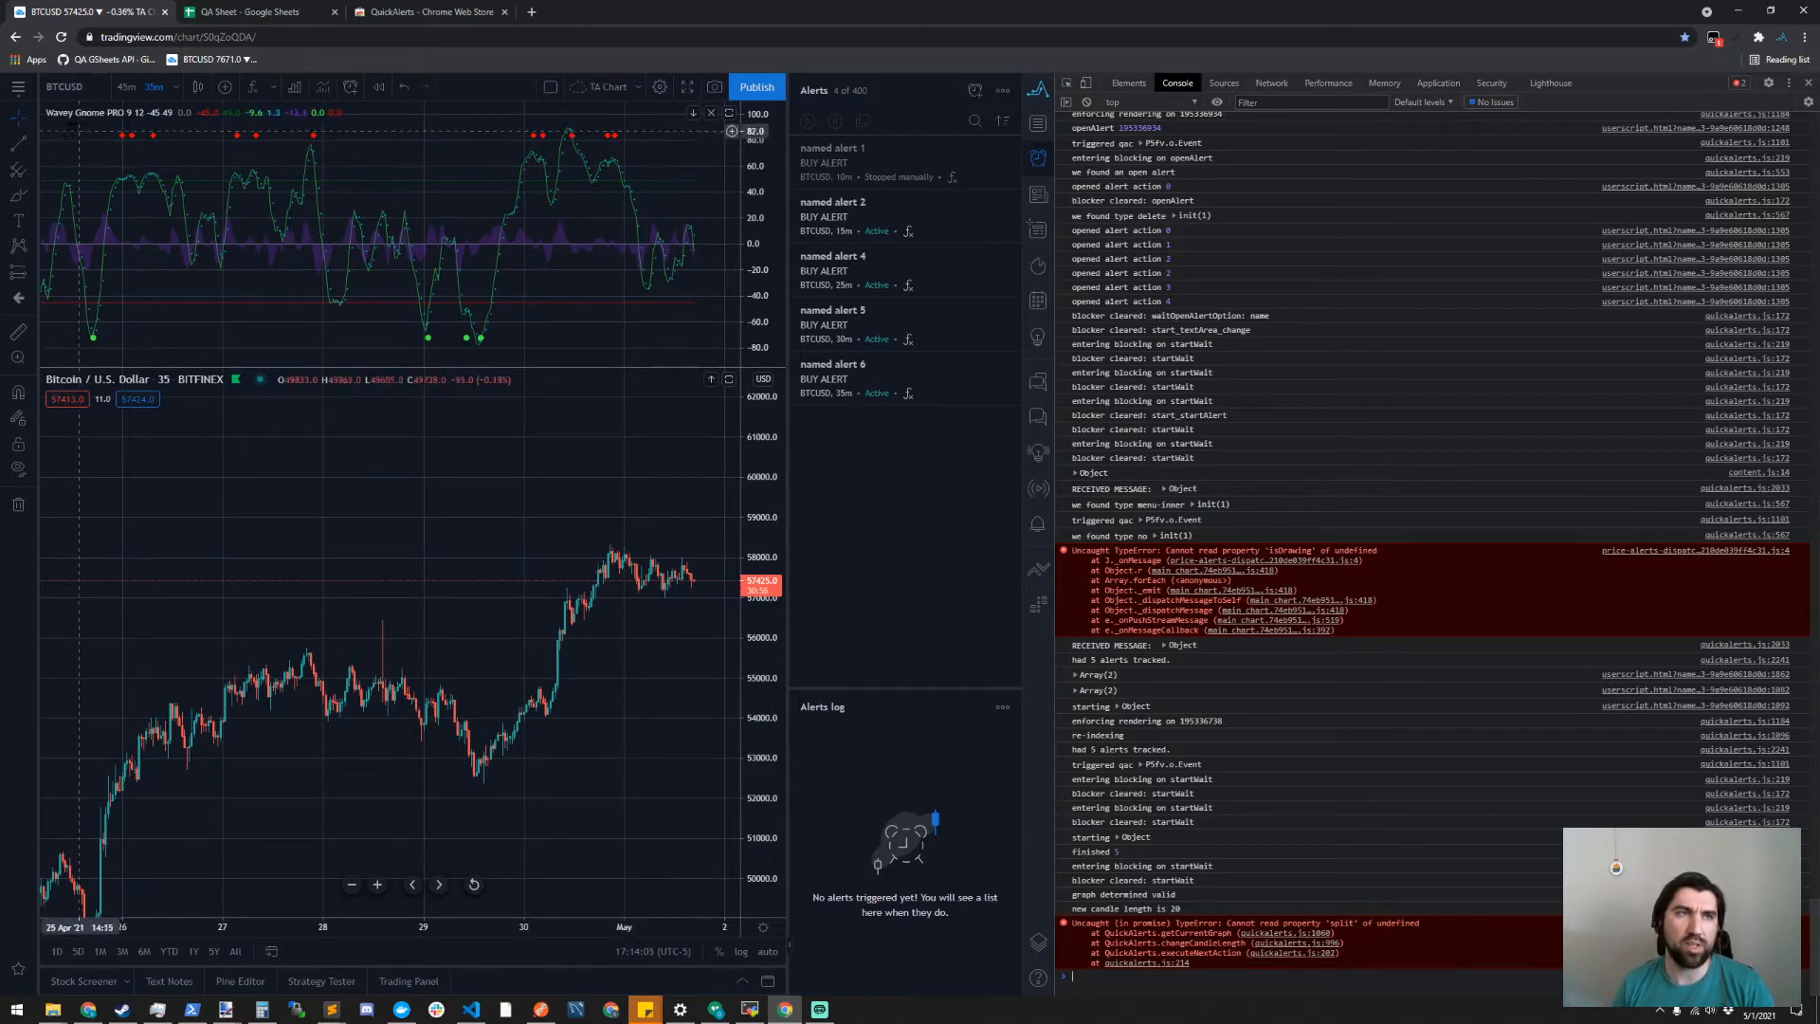
left_click(710, 381)
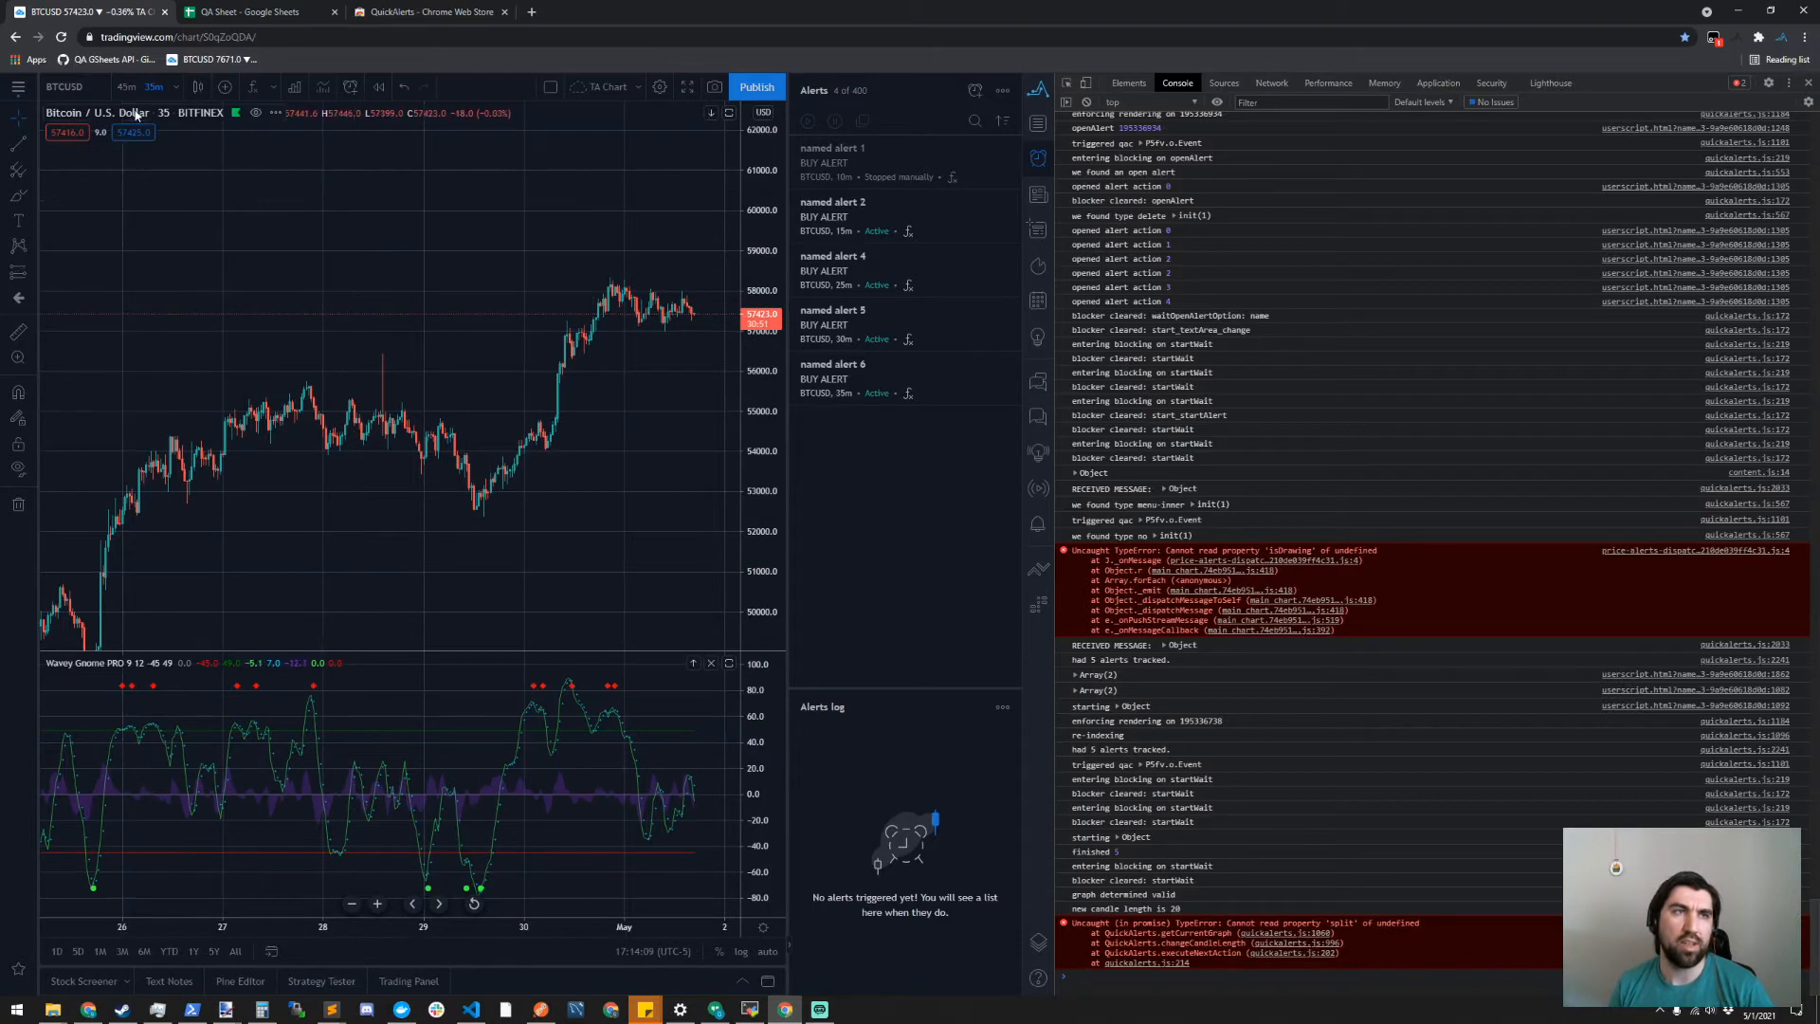
- Reload the chart page and import the AlertExport sheet's alerts with QuickAlerts, accepting the creation of the missing alert
left_click(1040, 89)
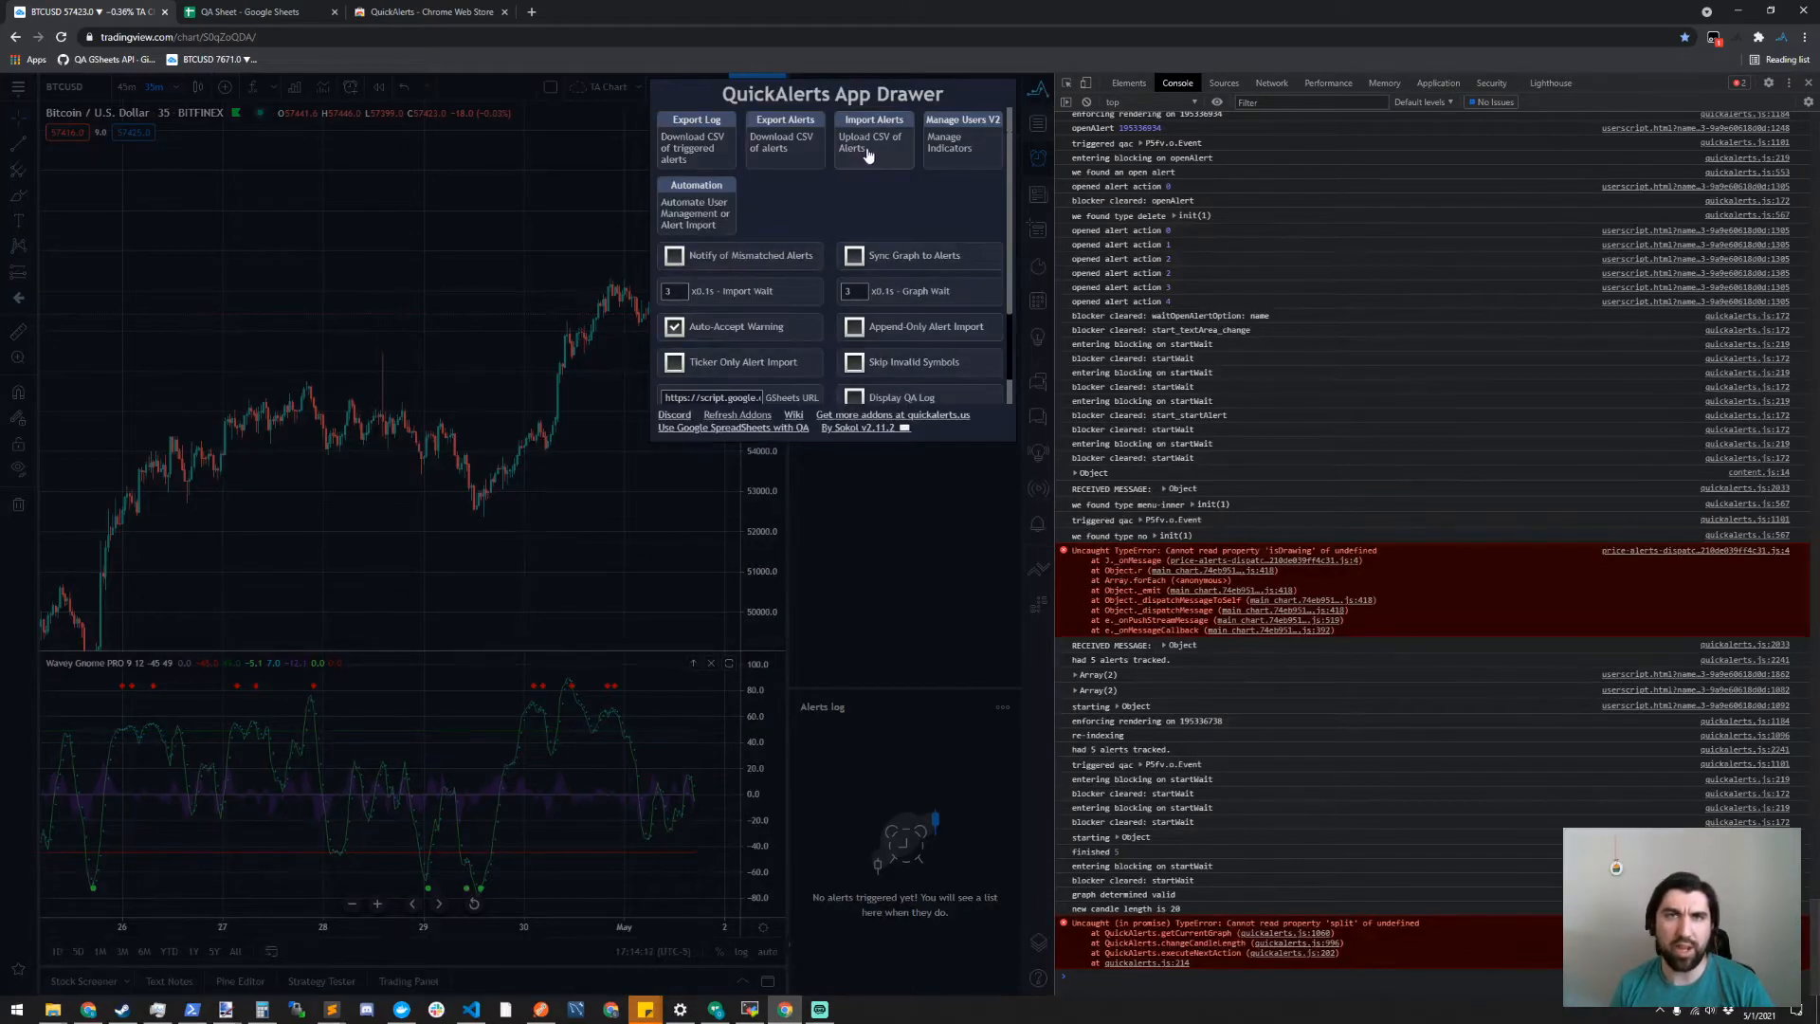
left_click(901, 630)
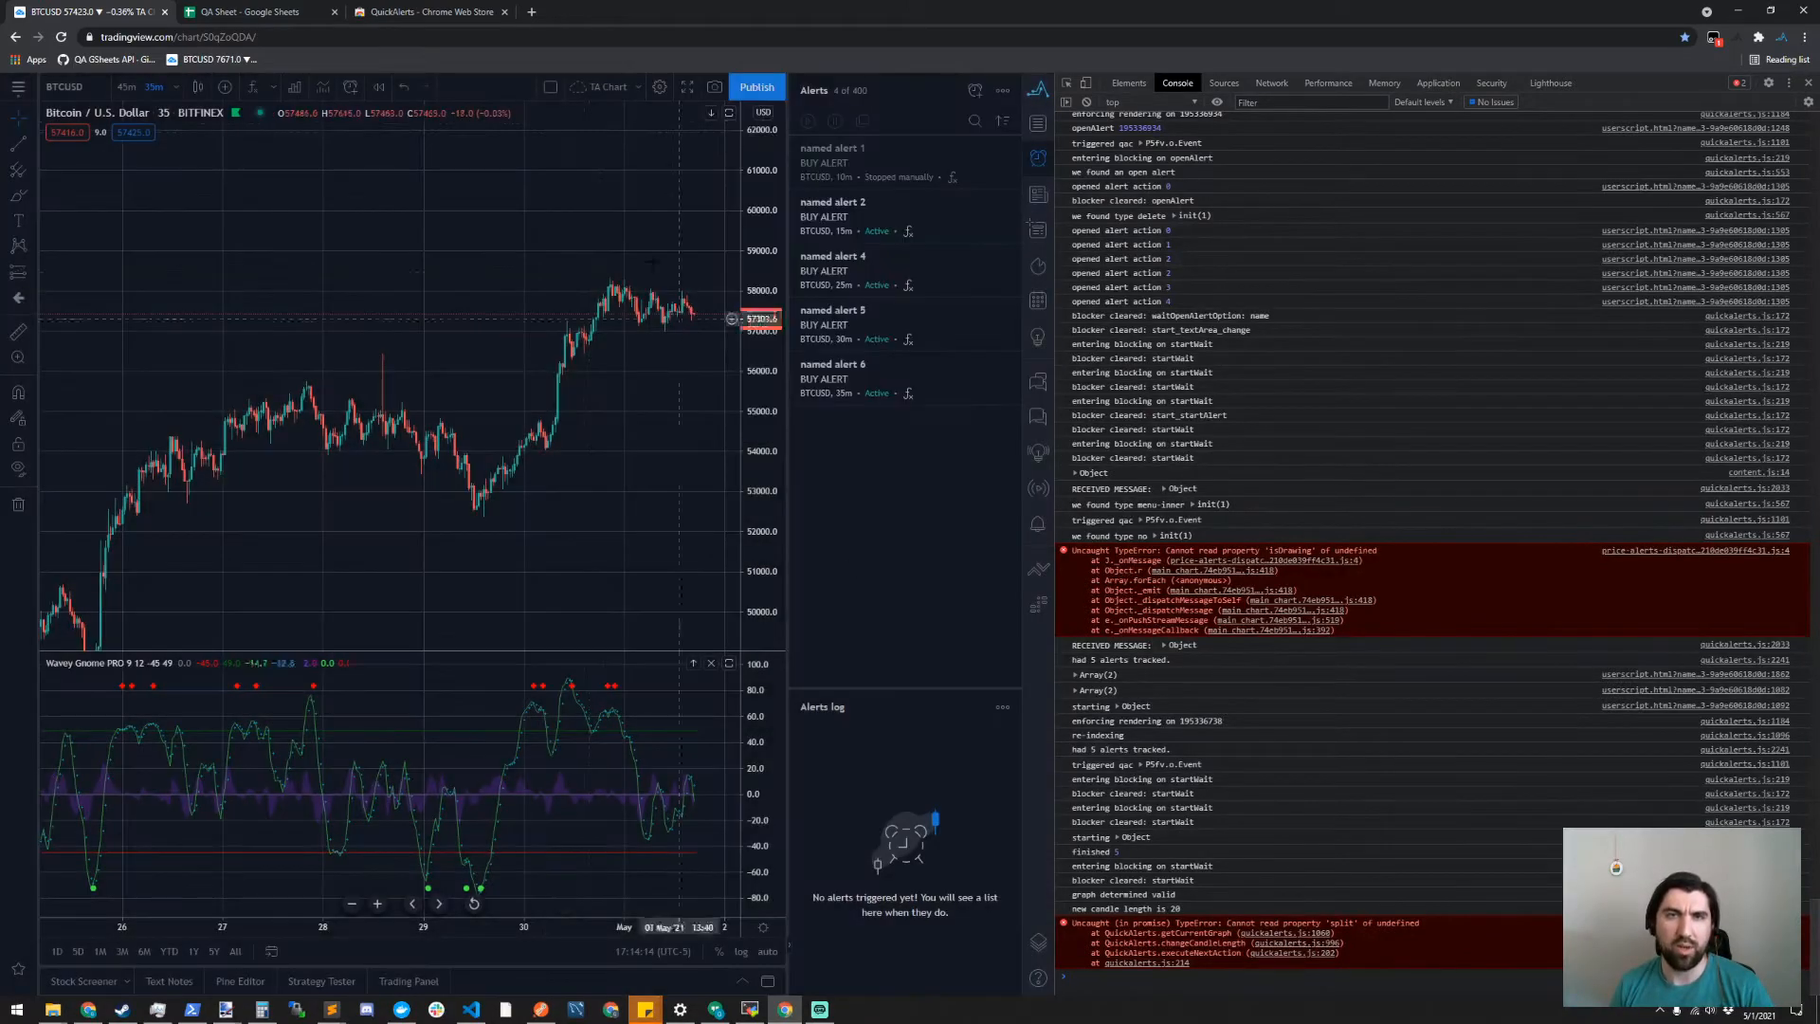
left_click(62, 38)
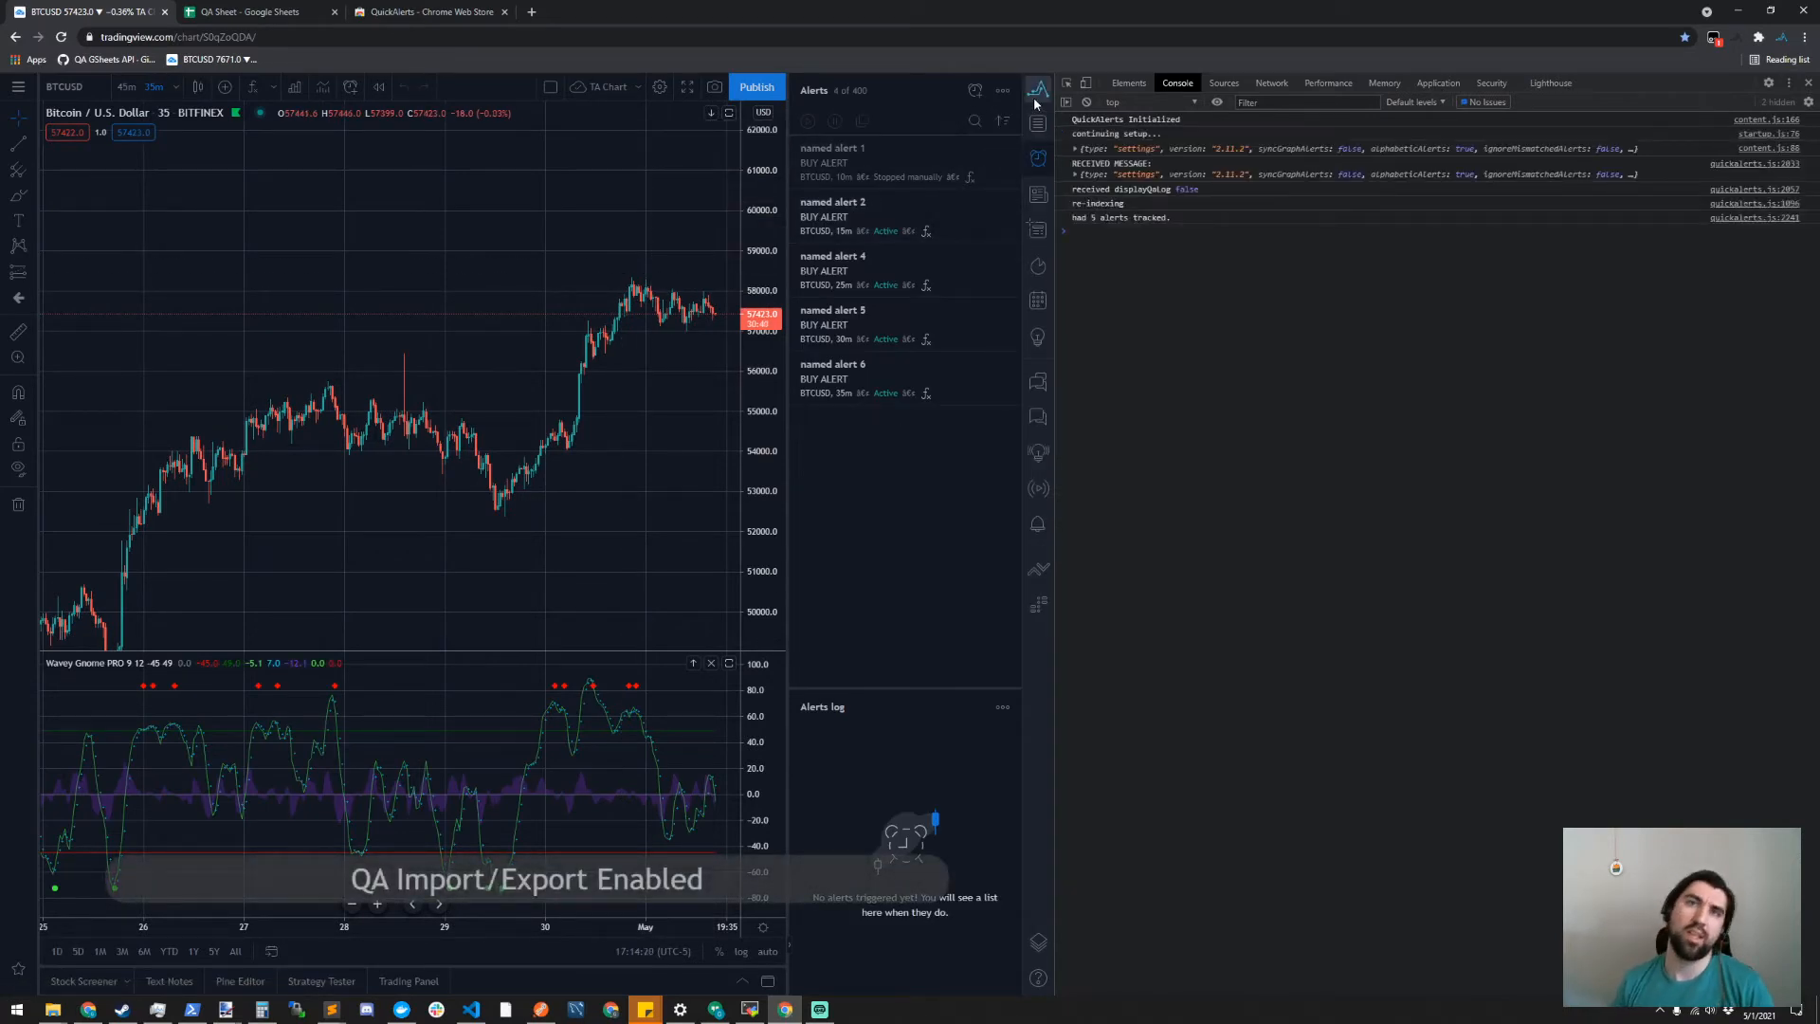
left_click(1036, 94)
left_click(856, 148)
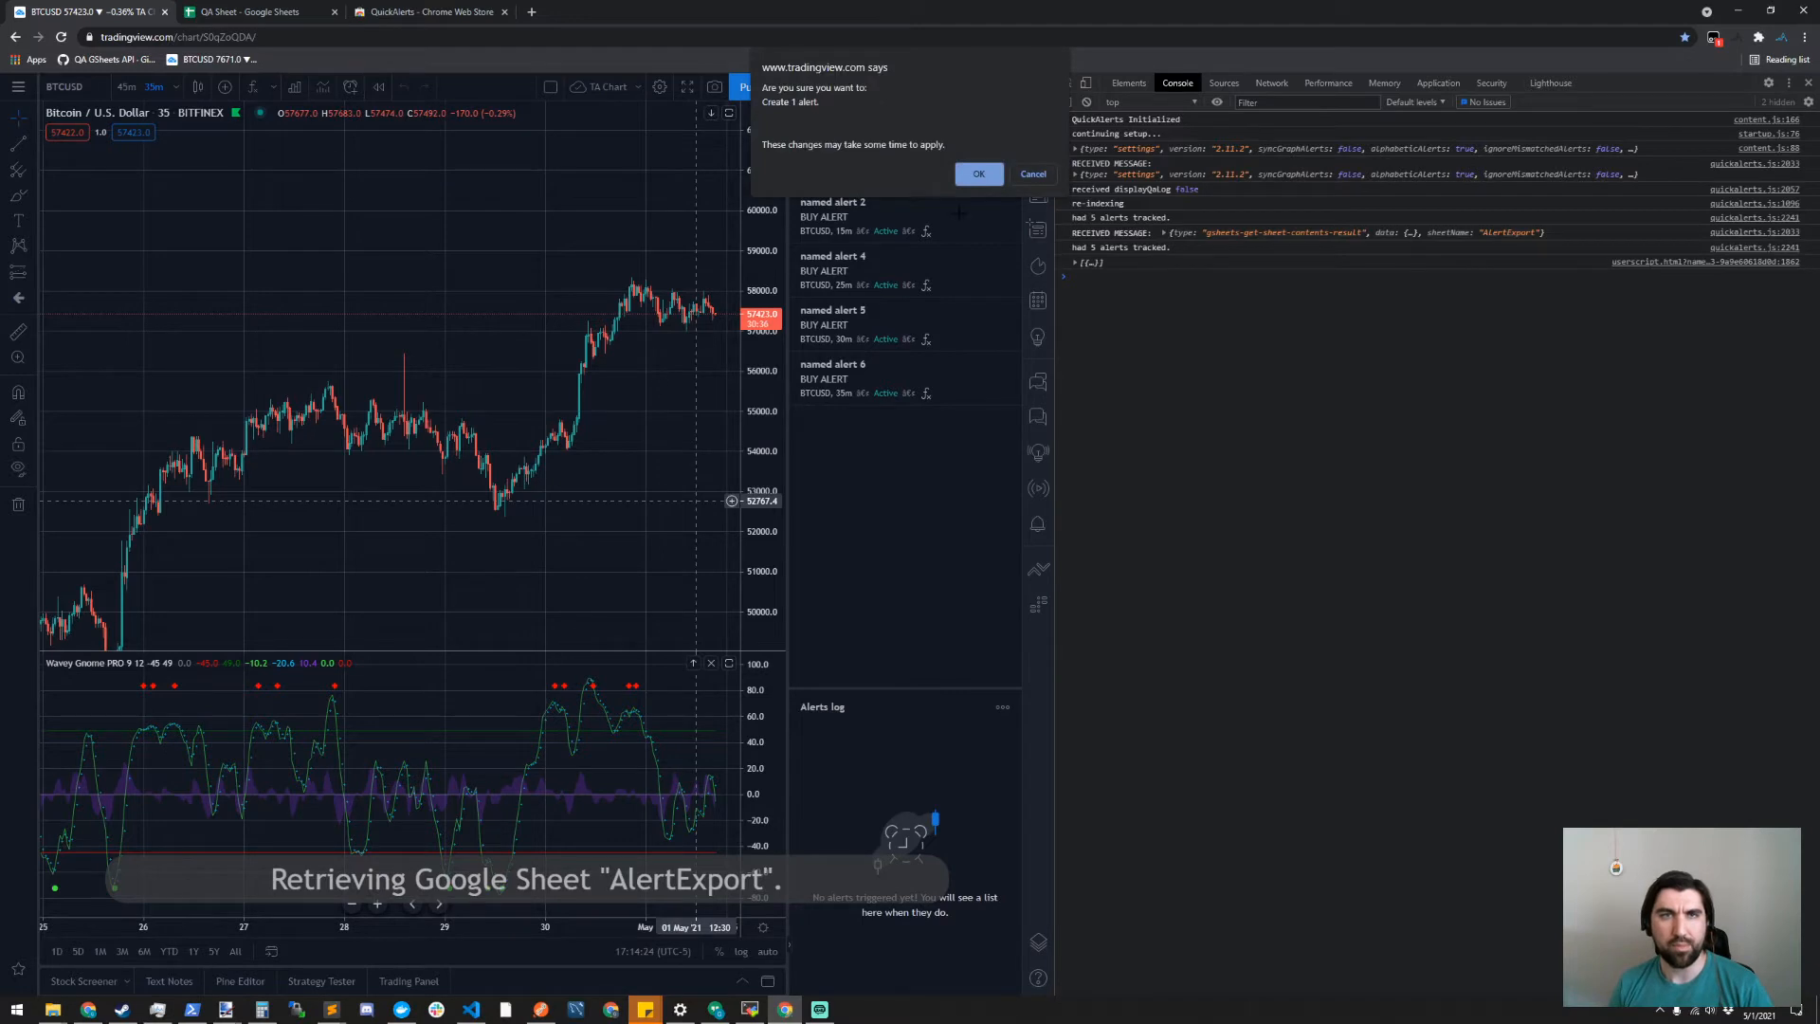
left_click(981, 179)
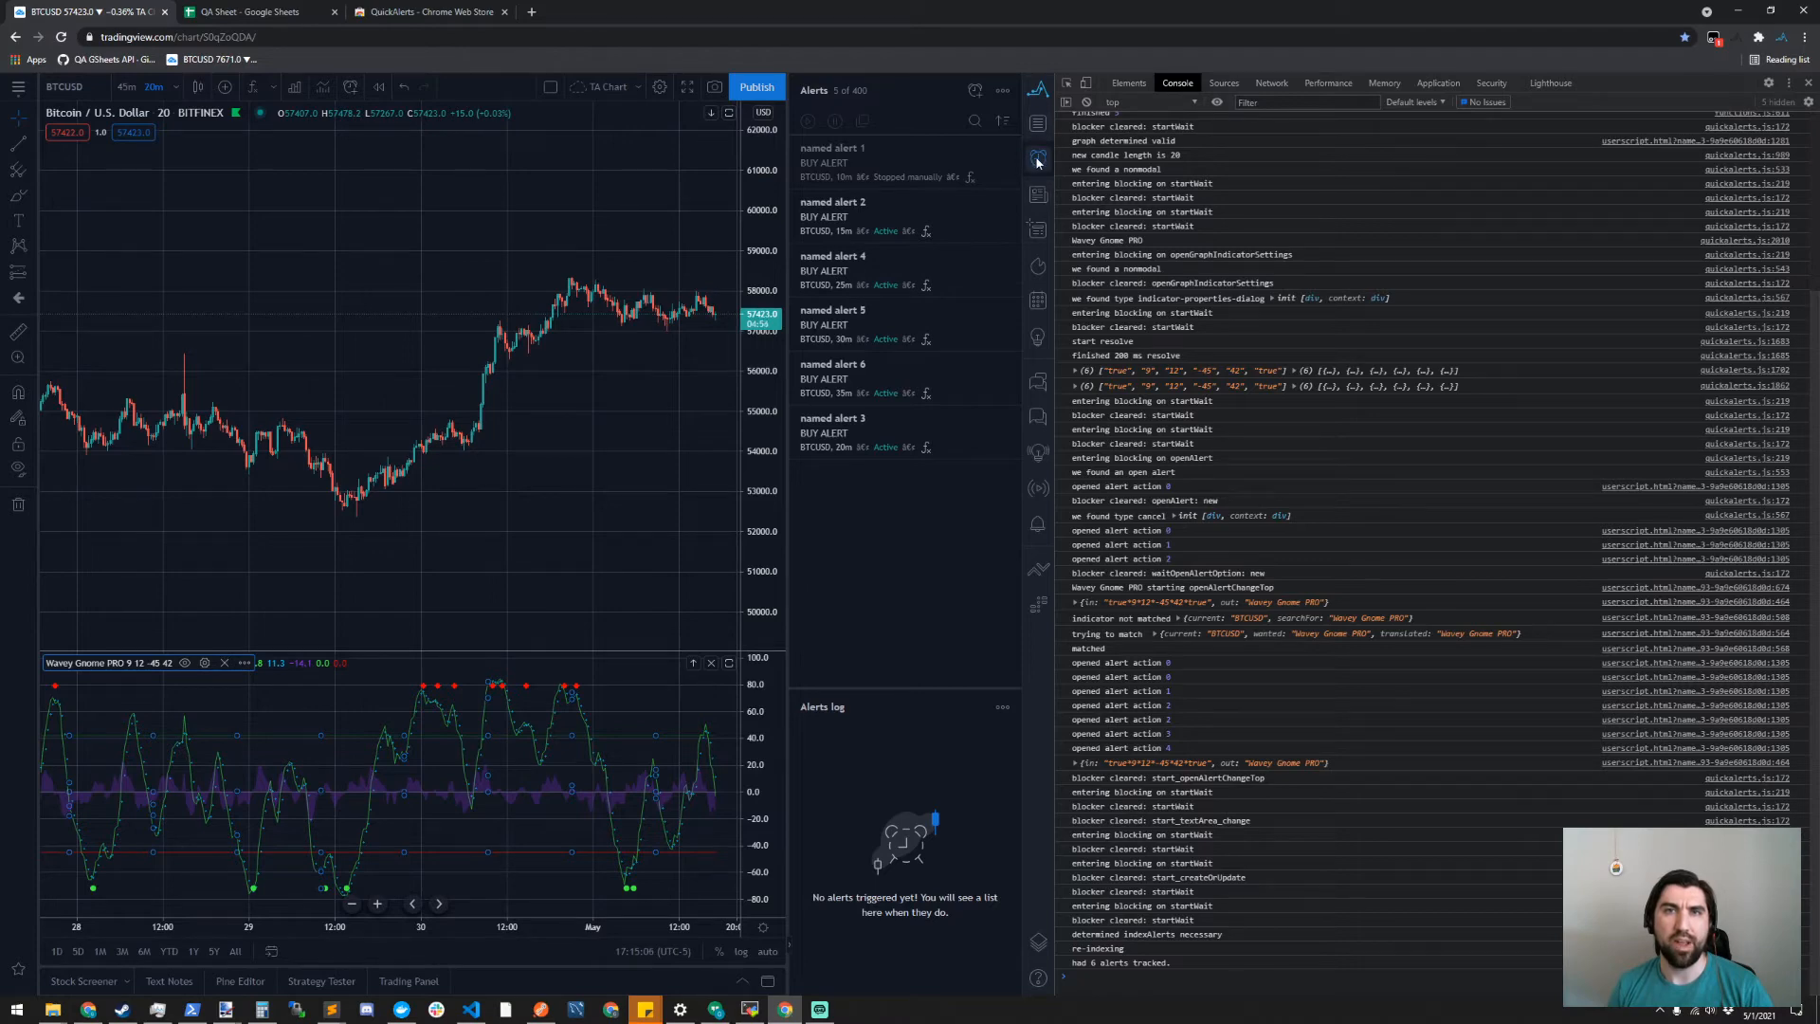
- View the watchlist and the BTCUSD news headlines in the side panel, and return to the alerts list
left_click(1040, 126)
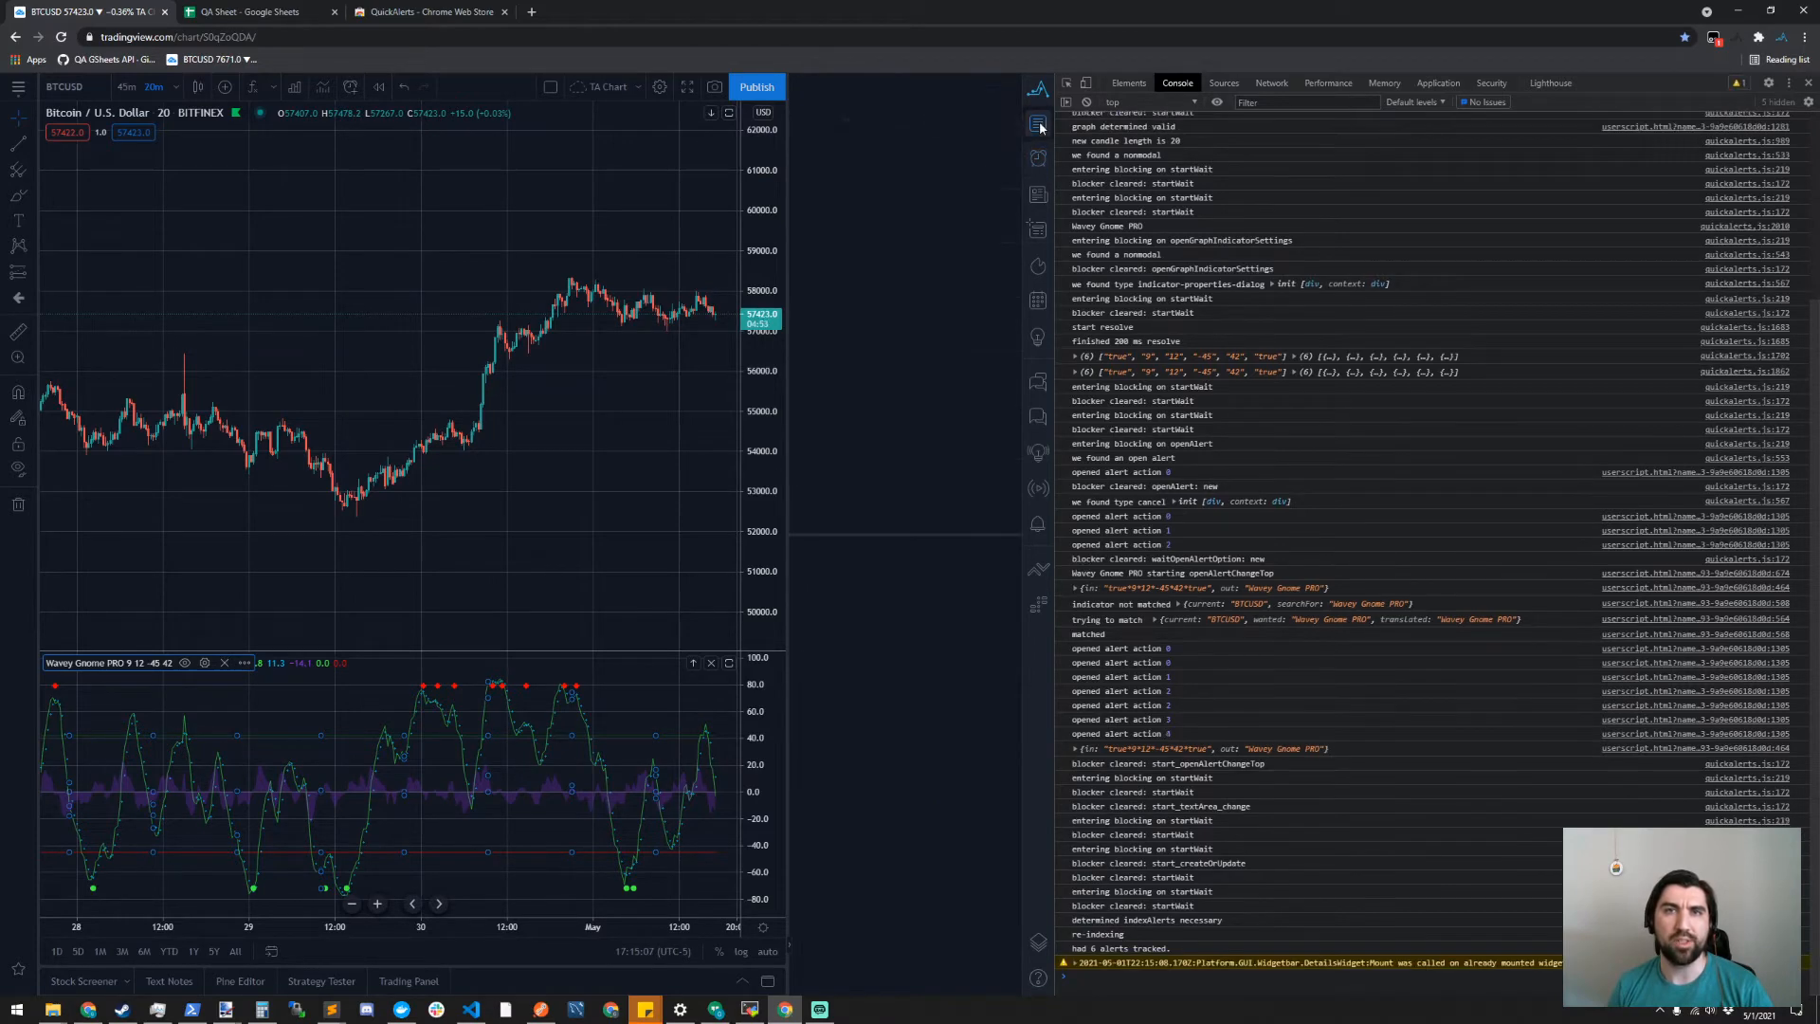
left_click(1037, 195)
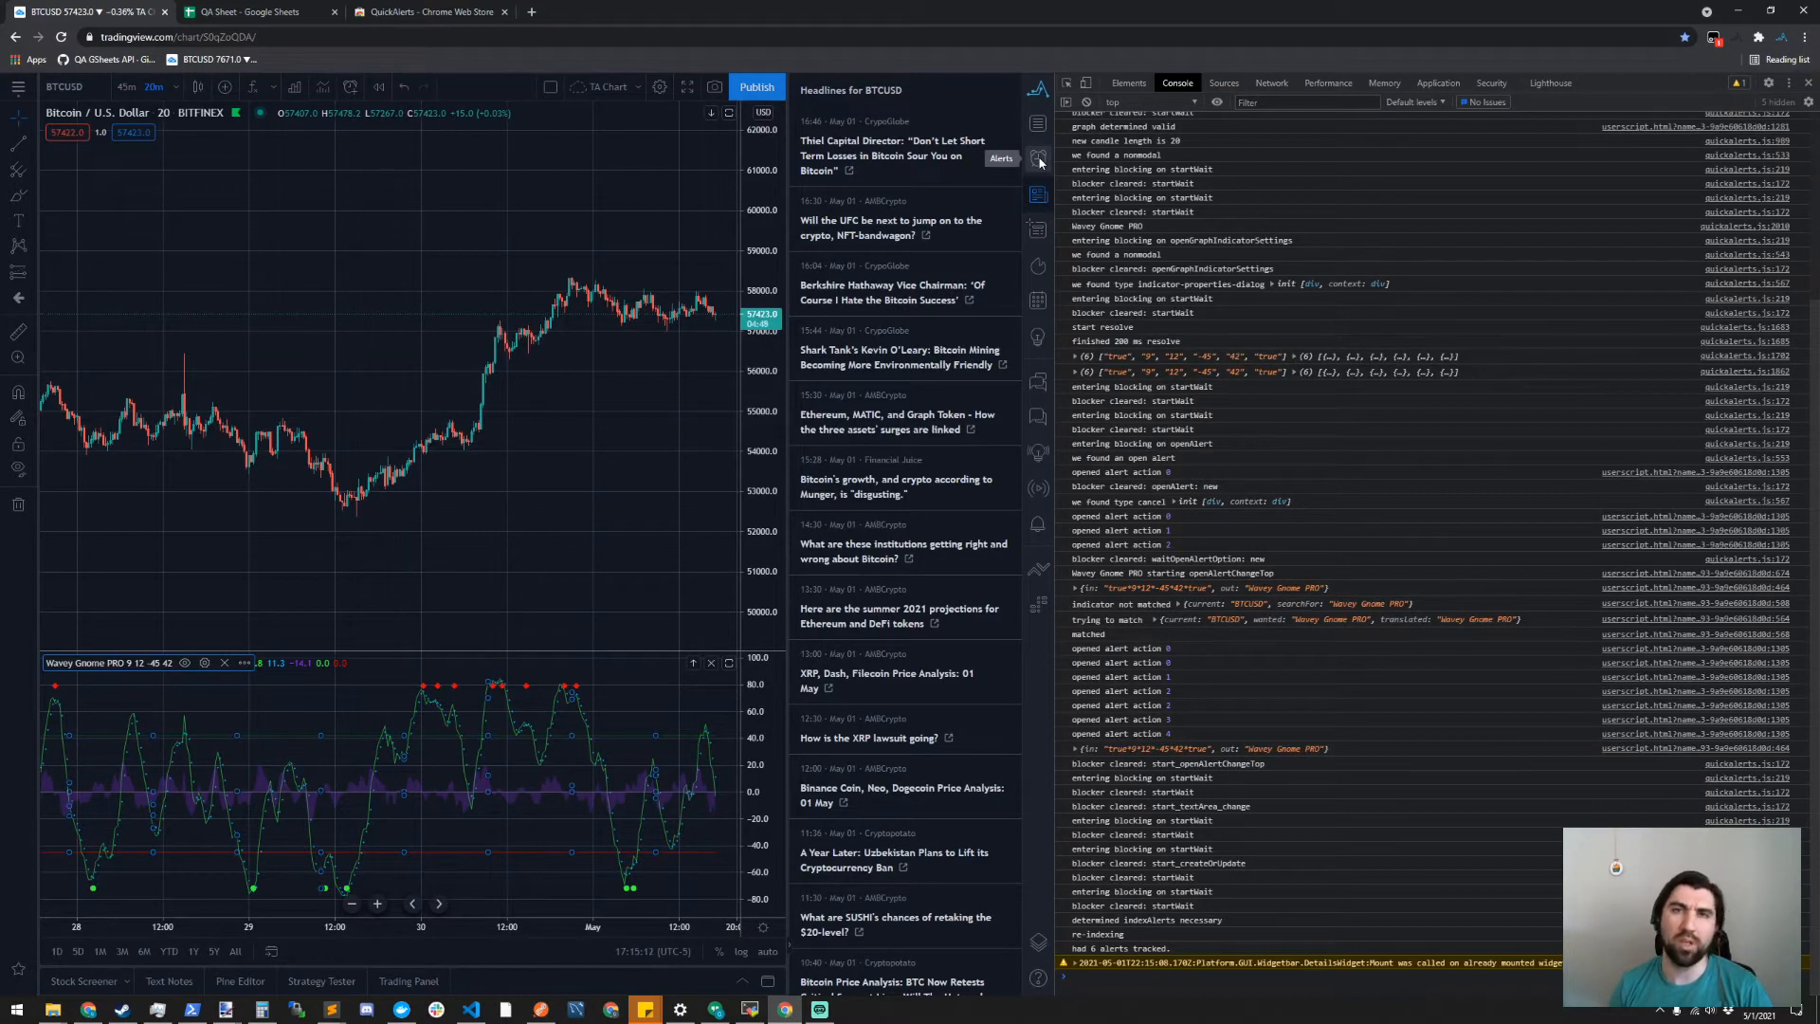
left_click(1038, 160)
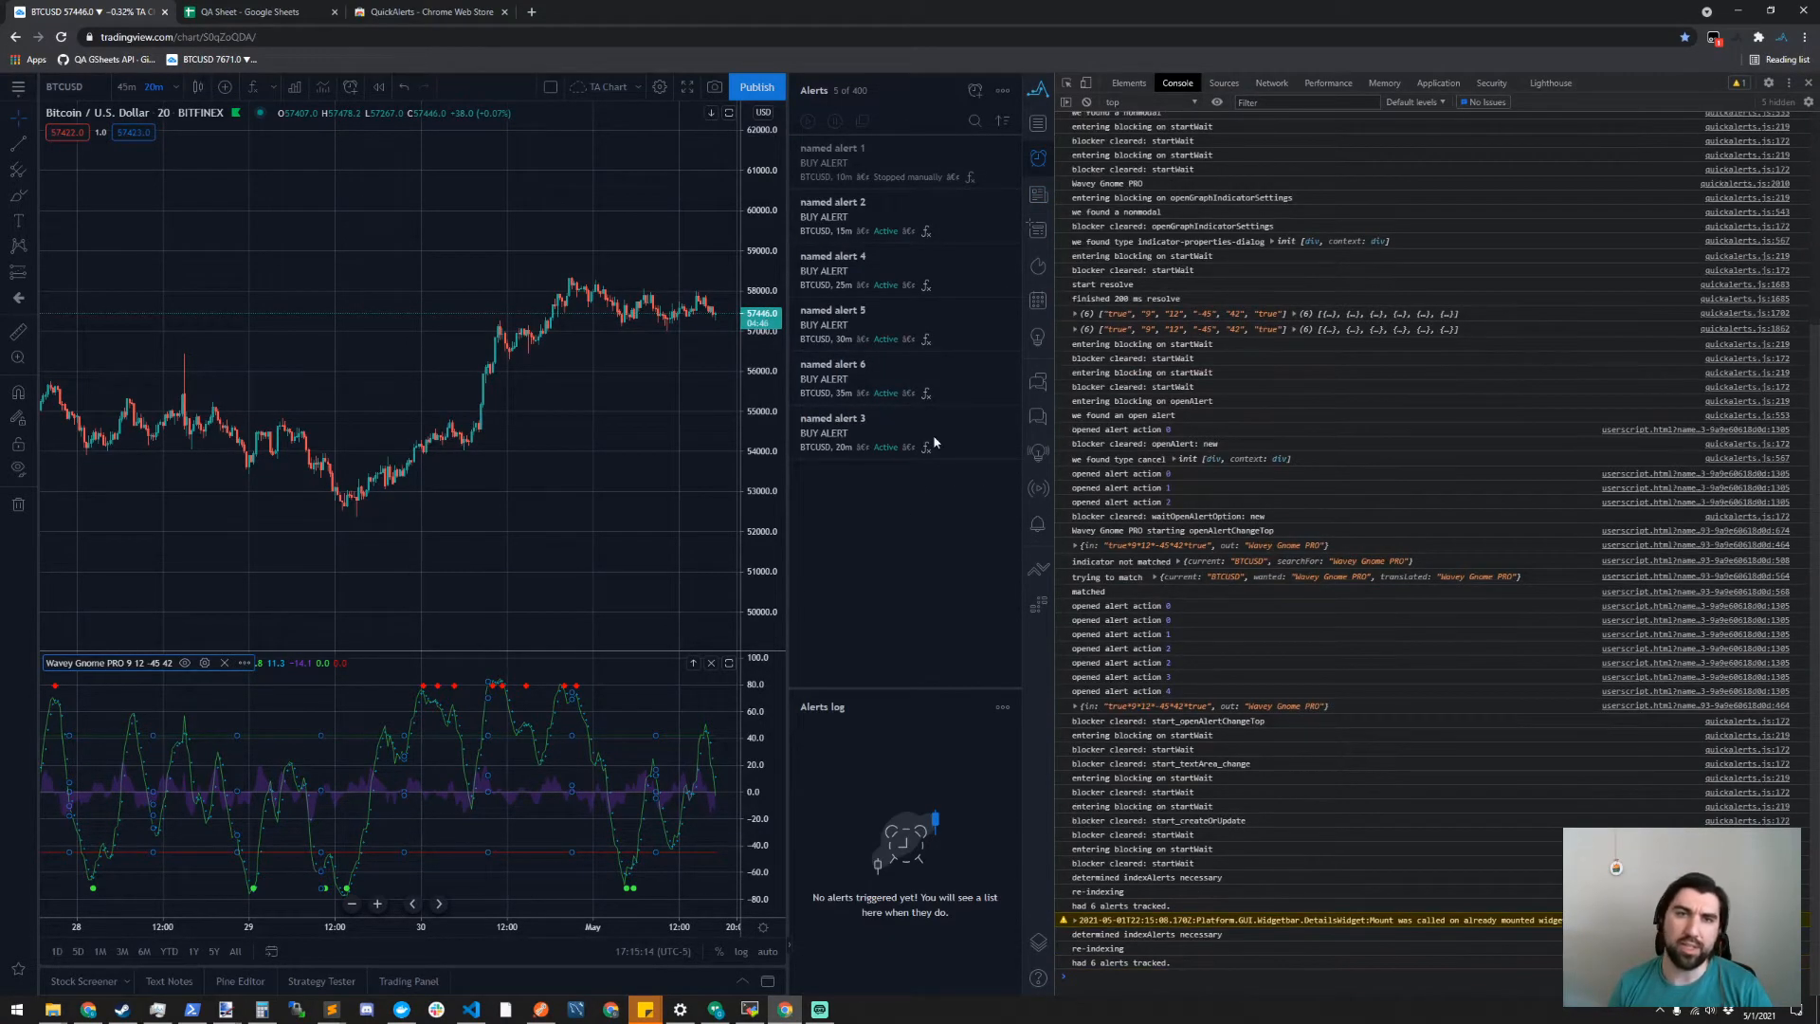
- Delete named alert 6, the 35-minute BTCUSD alert, and clear the developer console
left_click(1008, 370)
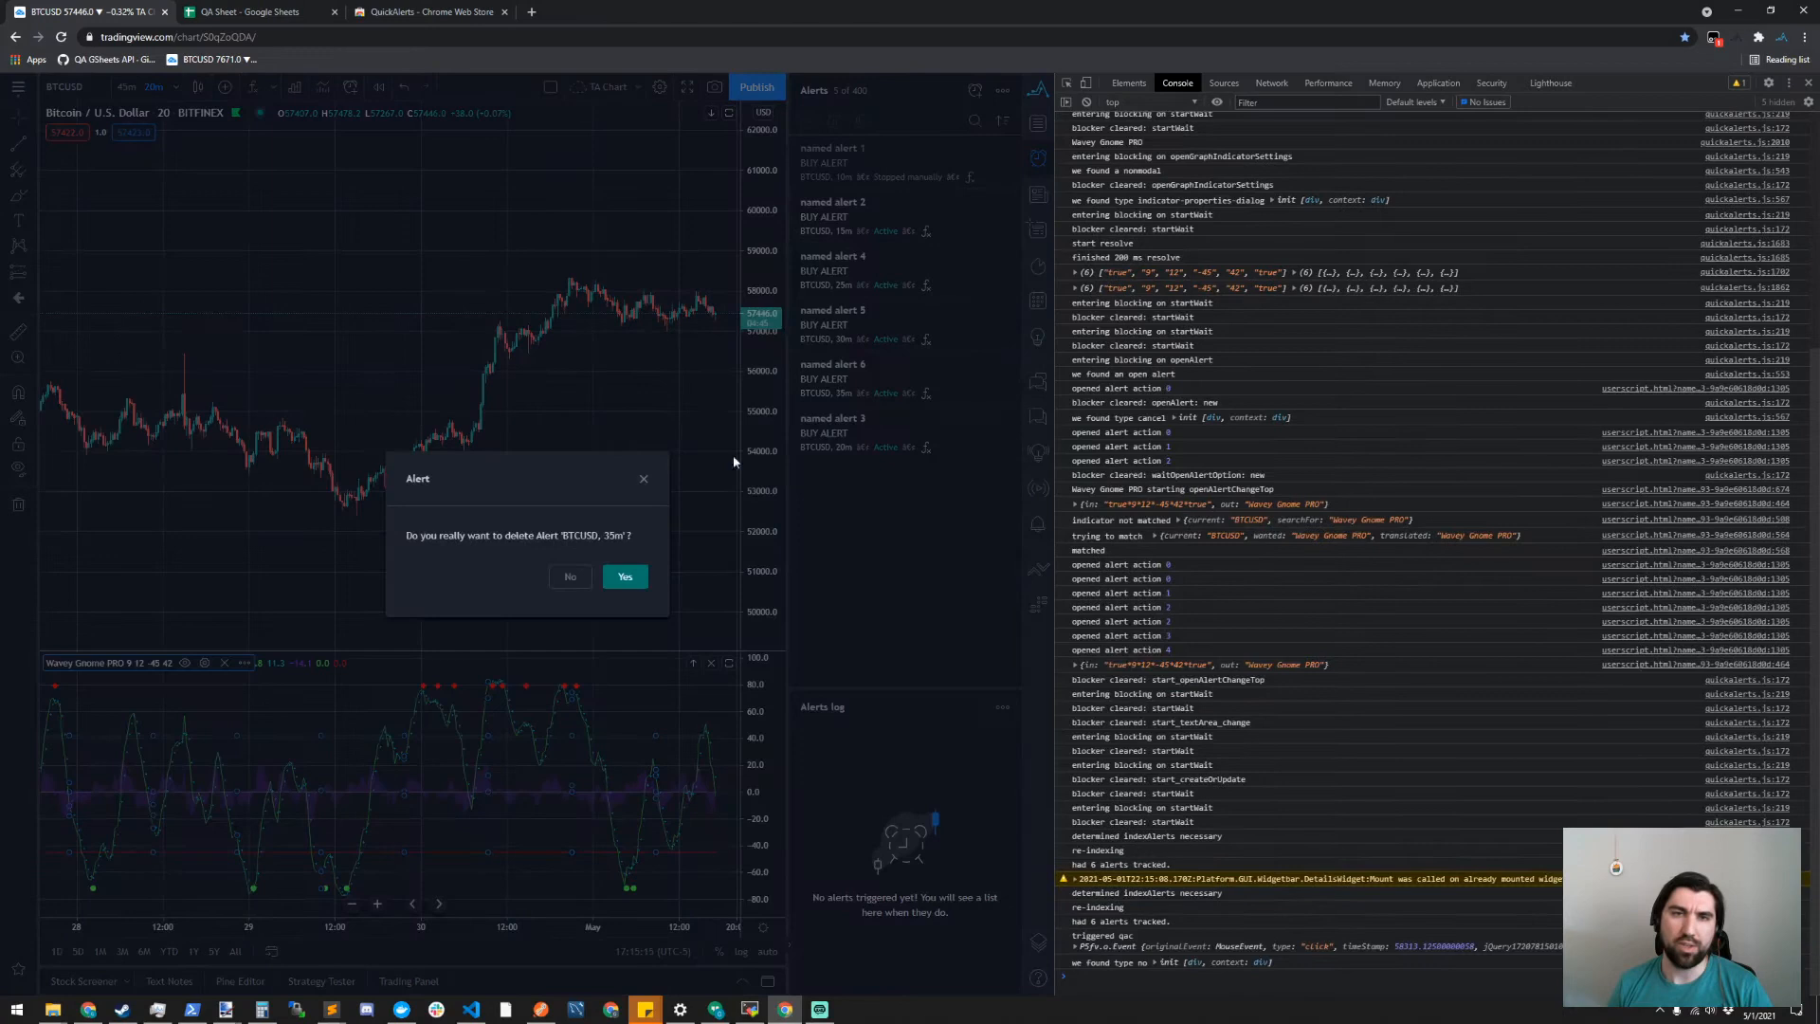
left_click(624, 577)
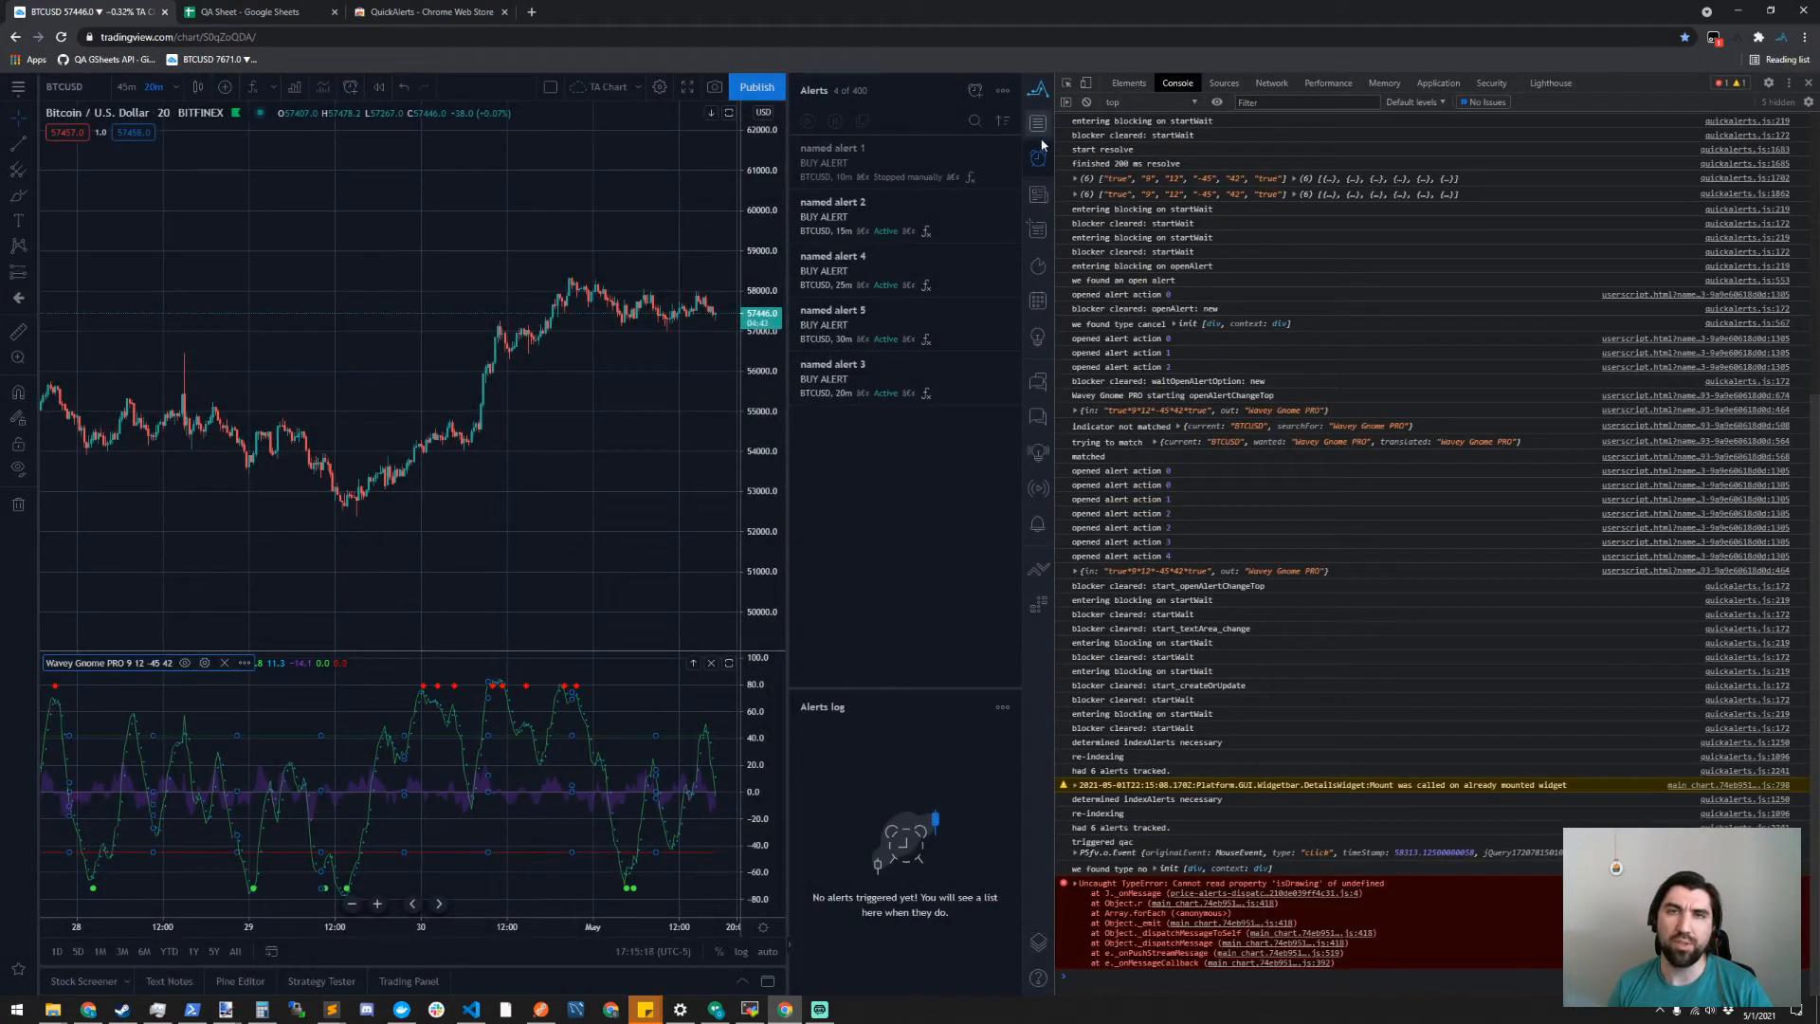
mouse_move(995, 168)
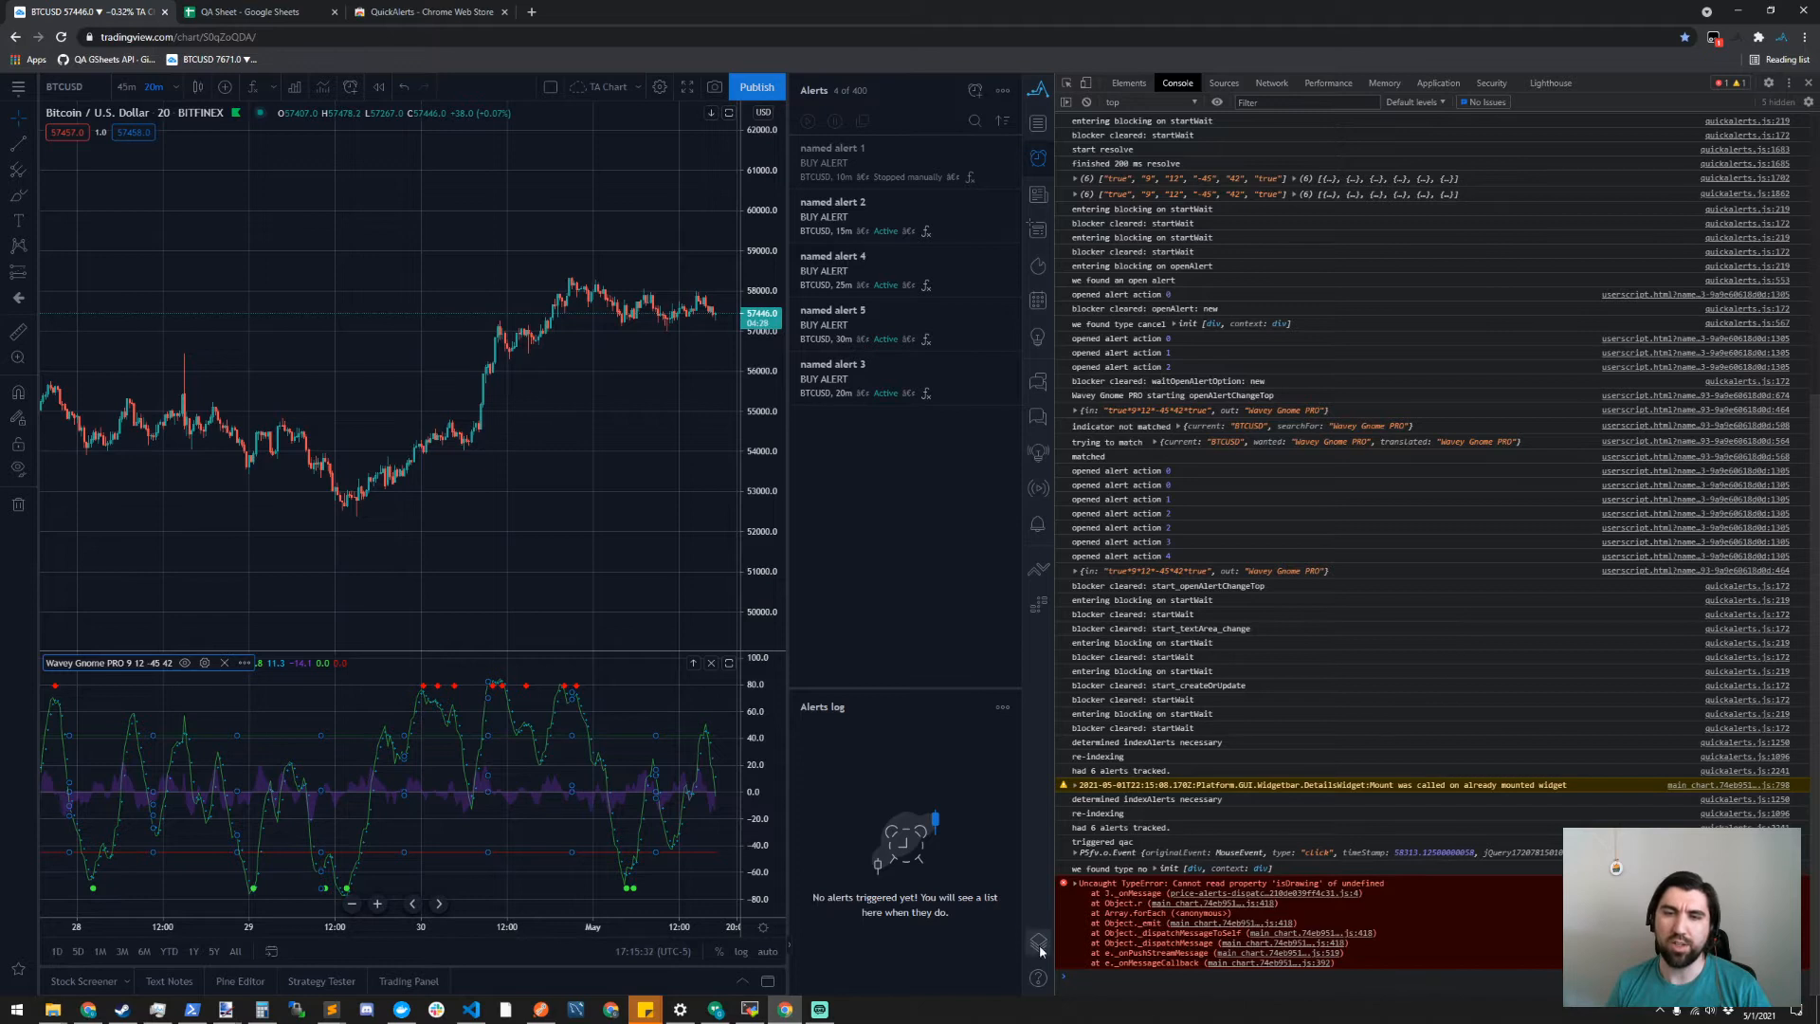
left_click(1087, 102)
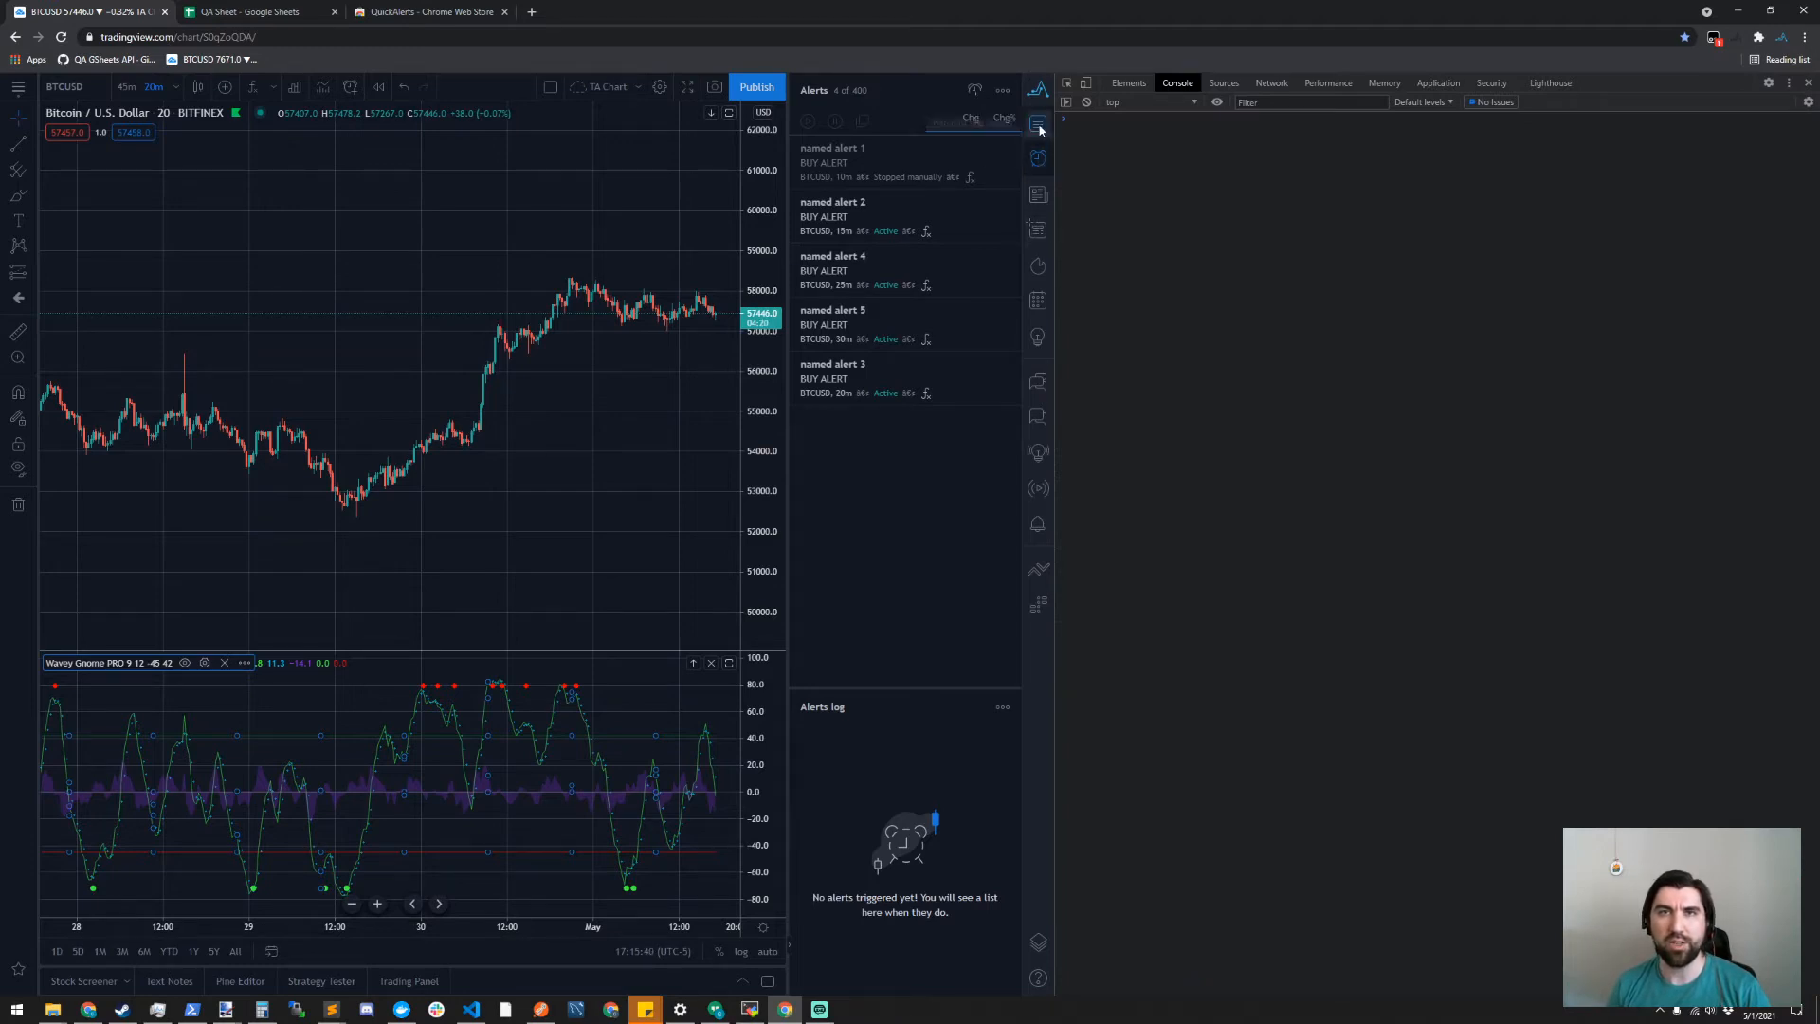
- Show the watchlist instead of the alerts list and try to import the AlertExport sheet's alerts with QuickAlerts, accepting the change
left_click(1036, 92)
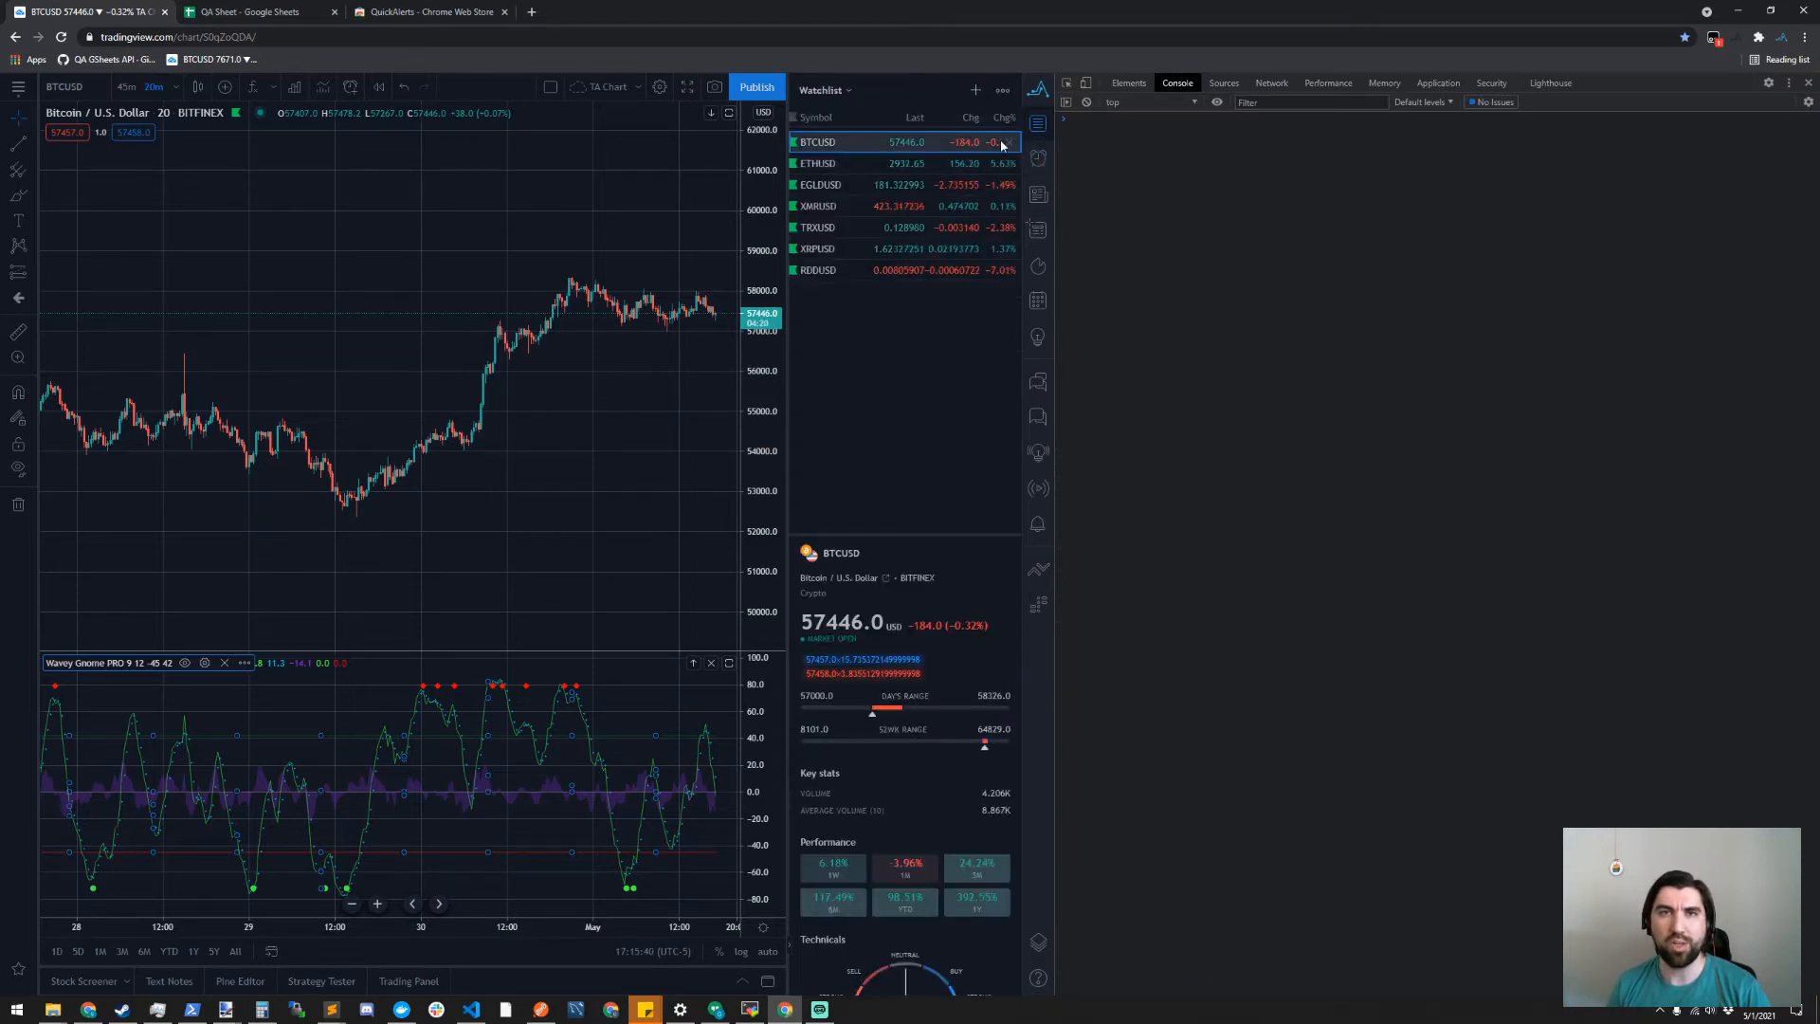
left_click(1038, 92)
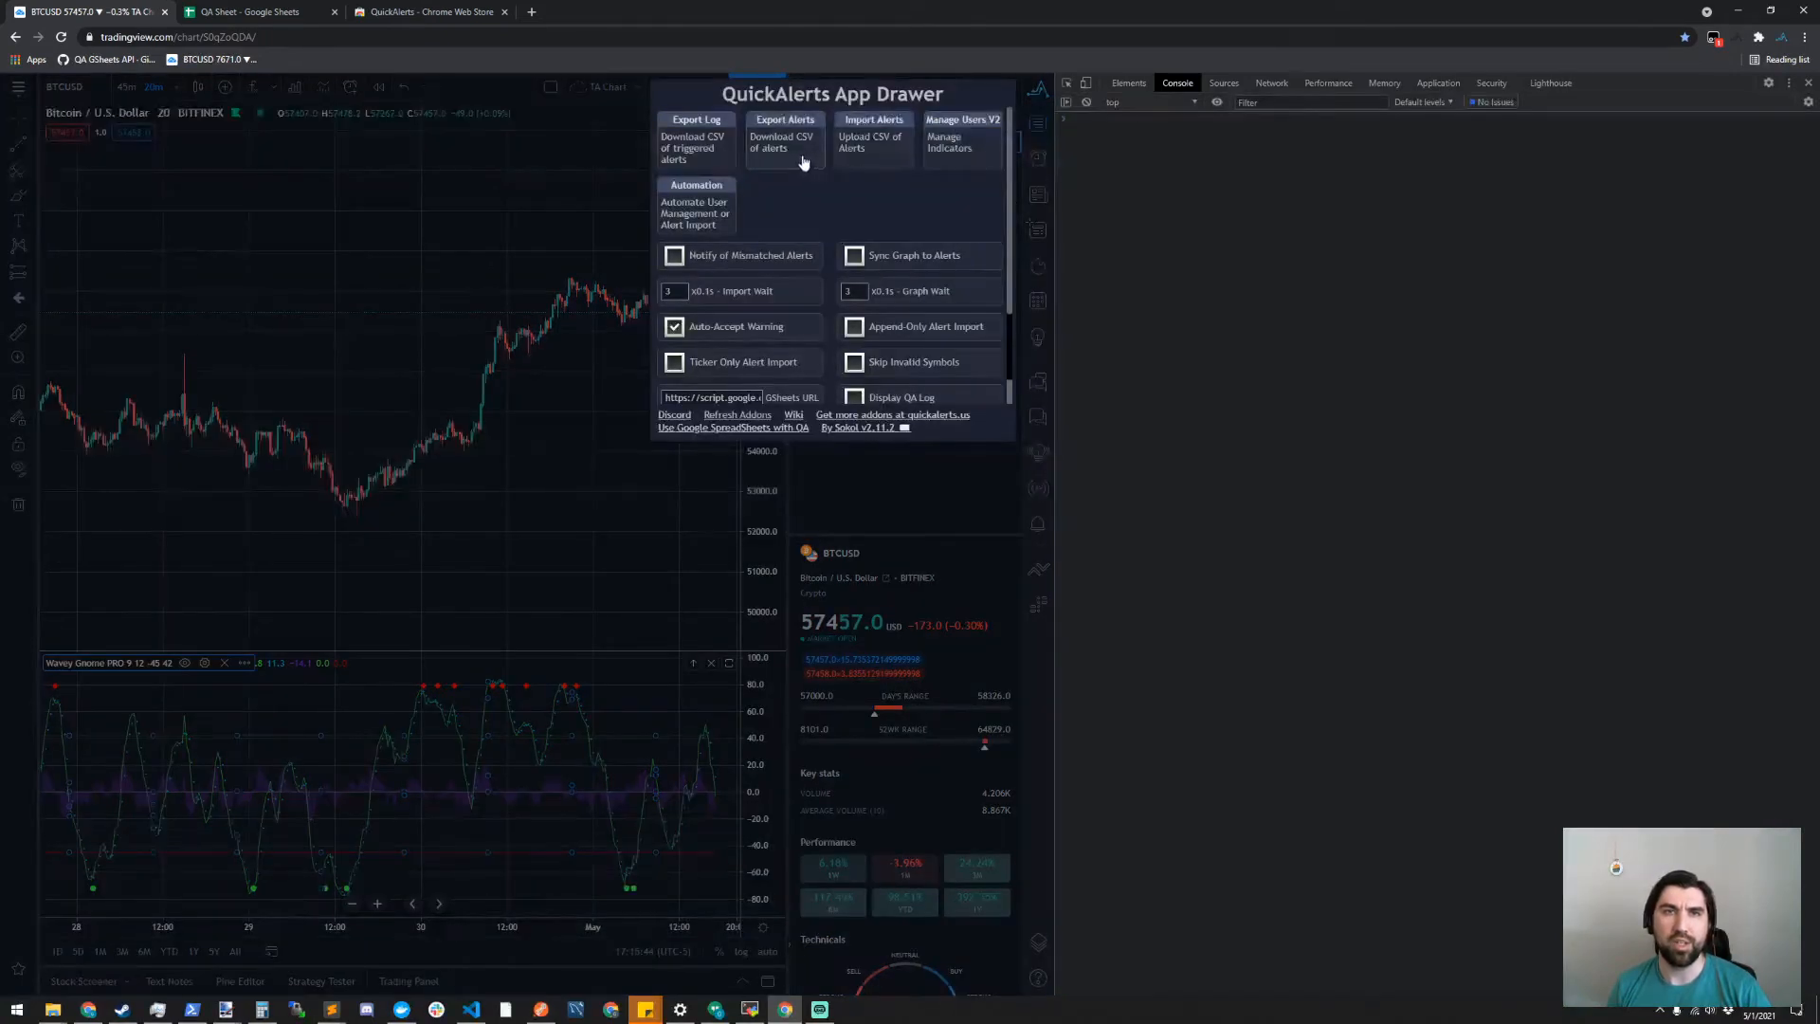
left_click(867, 152)
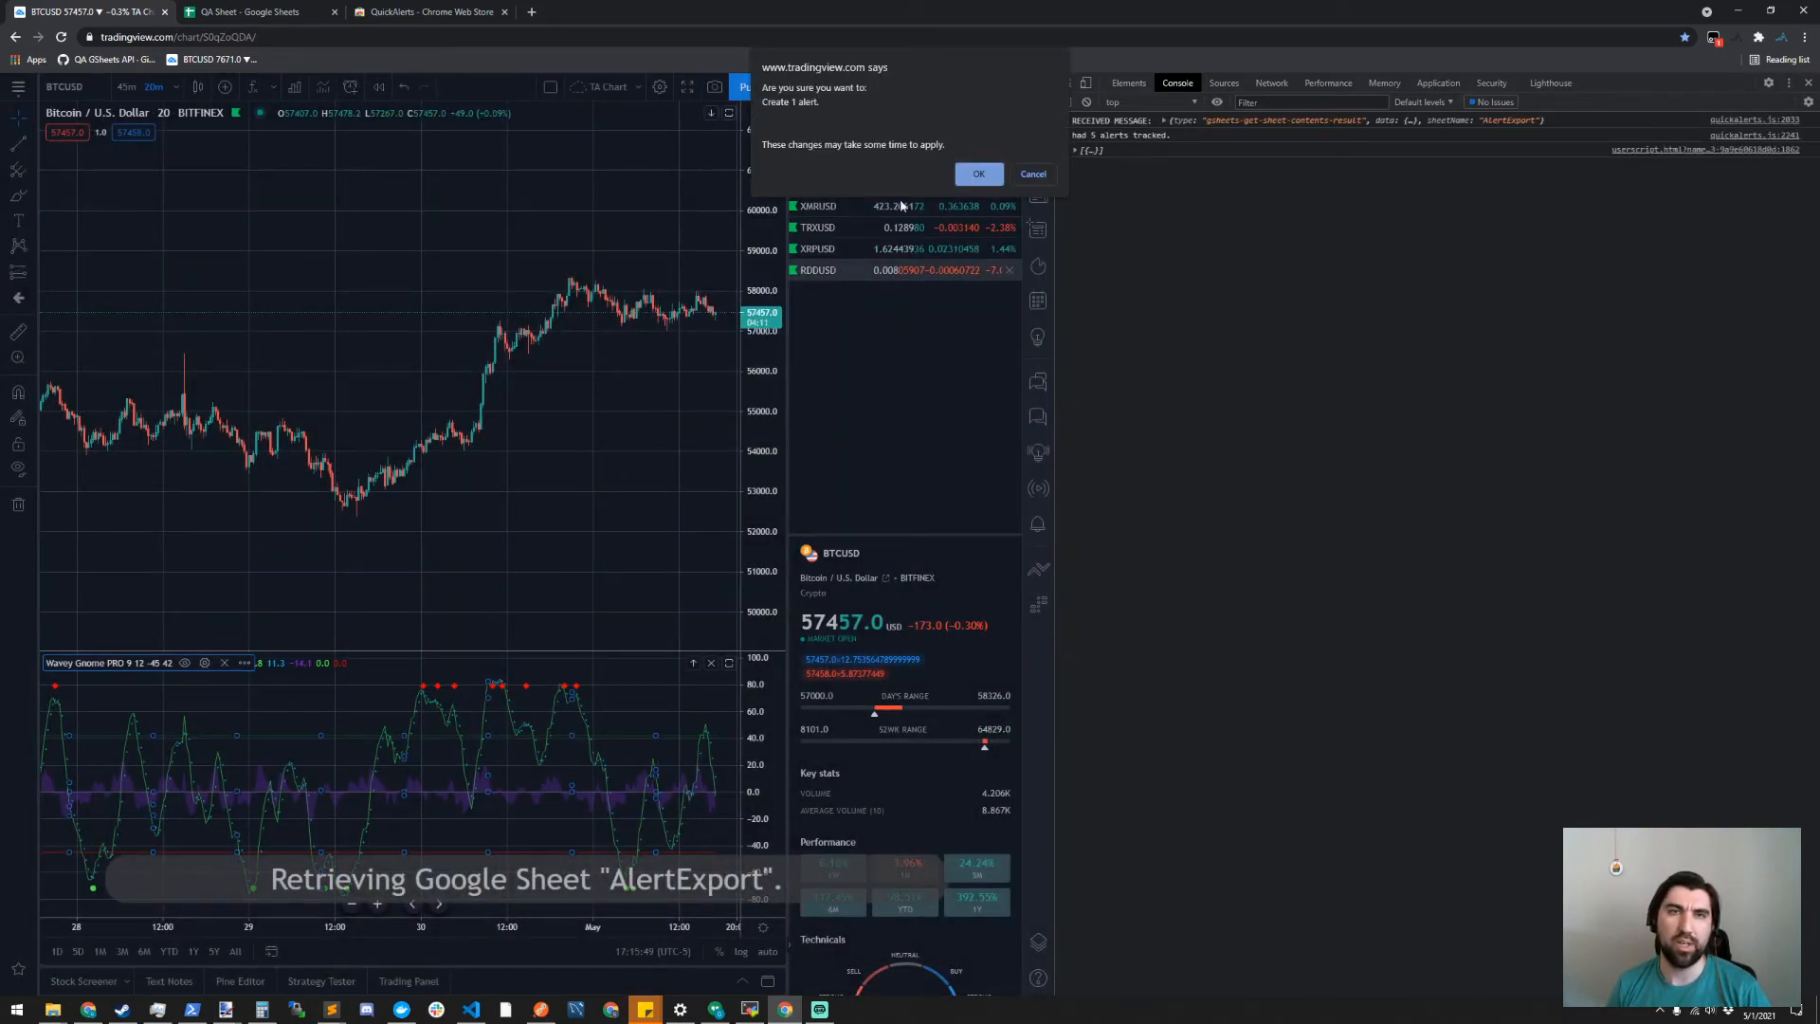
left_click(974, 175)
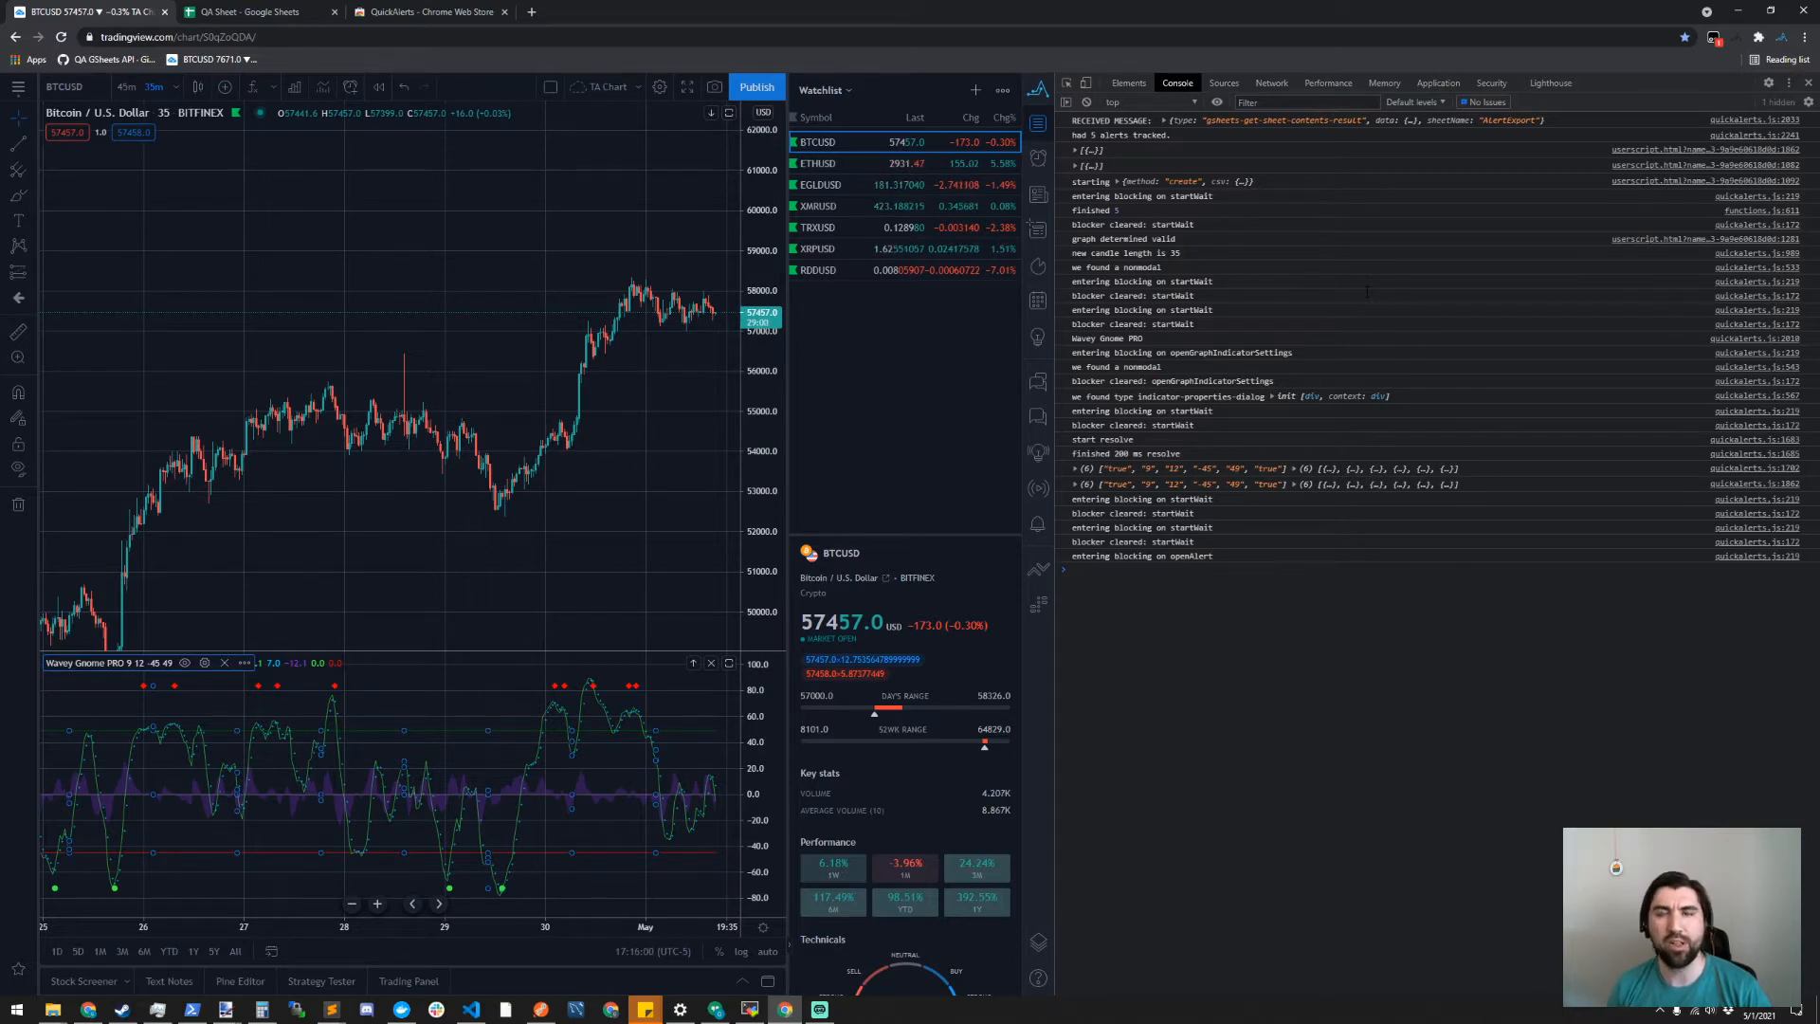
- Bring back the alerts list in the side panel and reload the chart page, accepting the loss of unsaved changes
left_click(1037, 159)
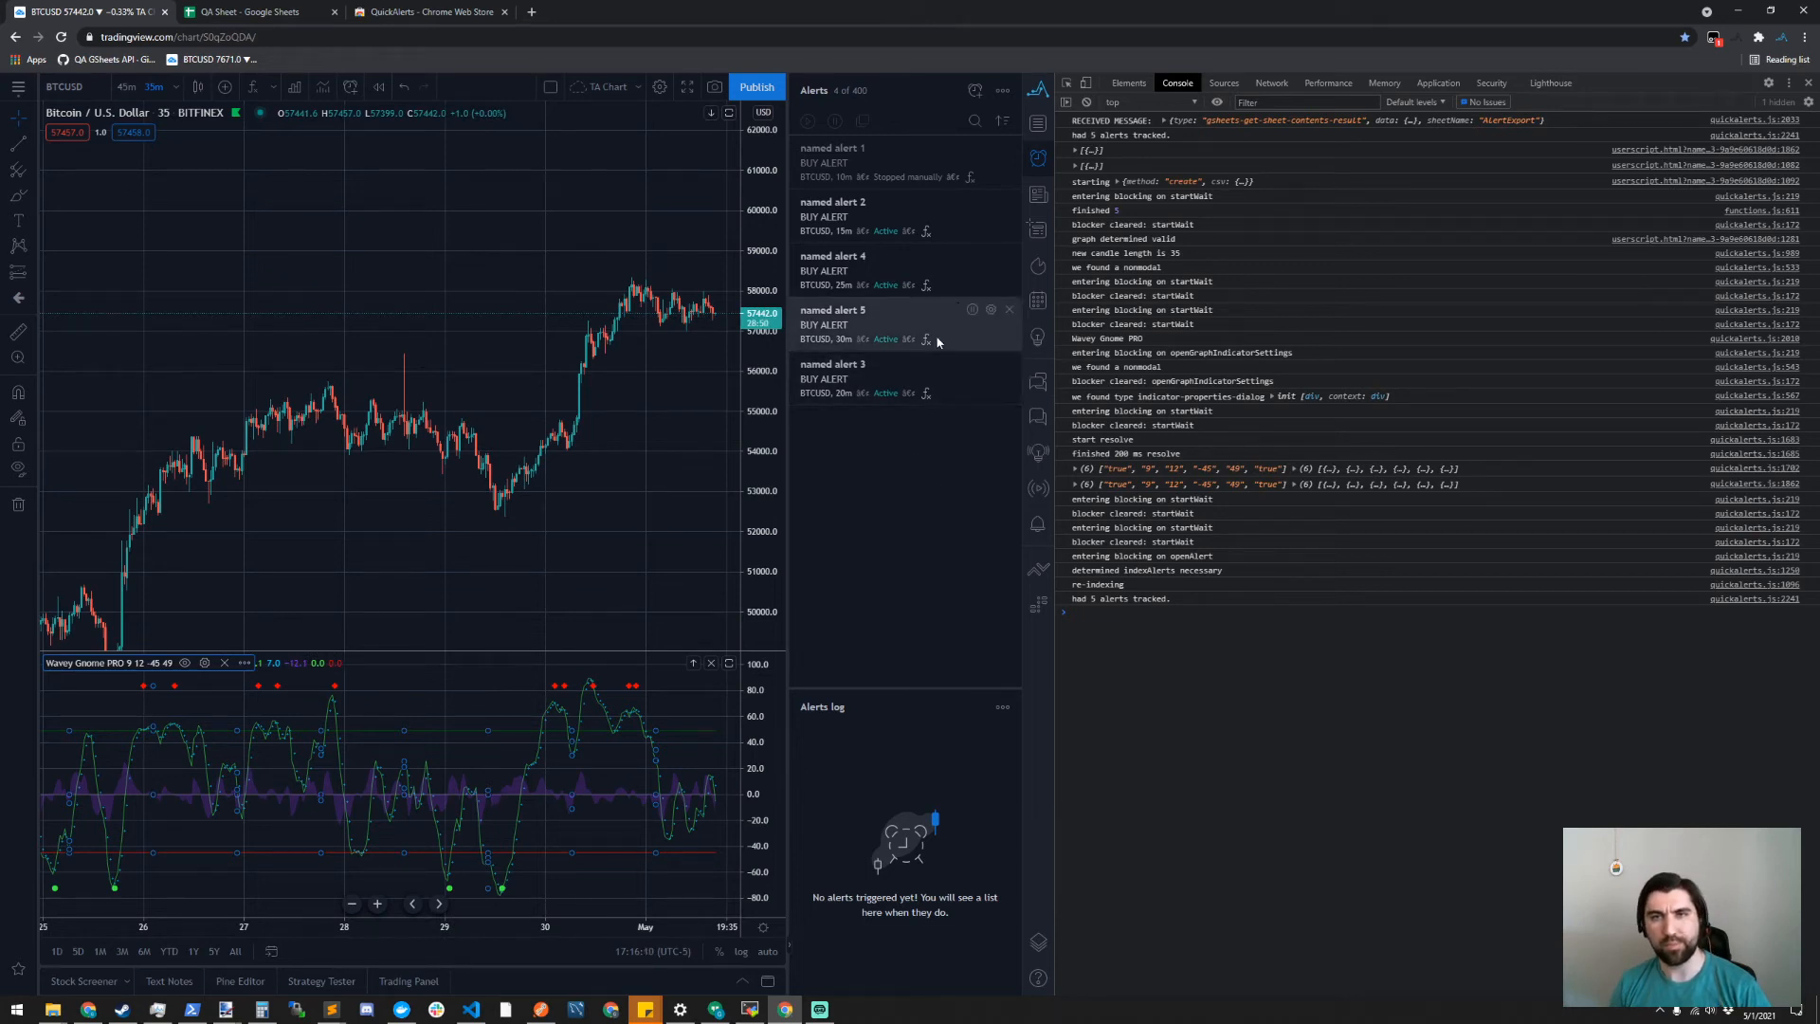
left_click(63, 37)
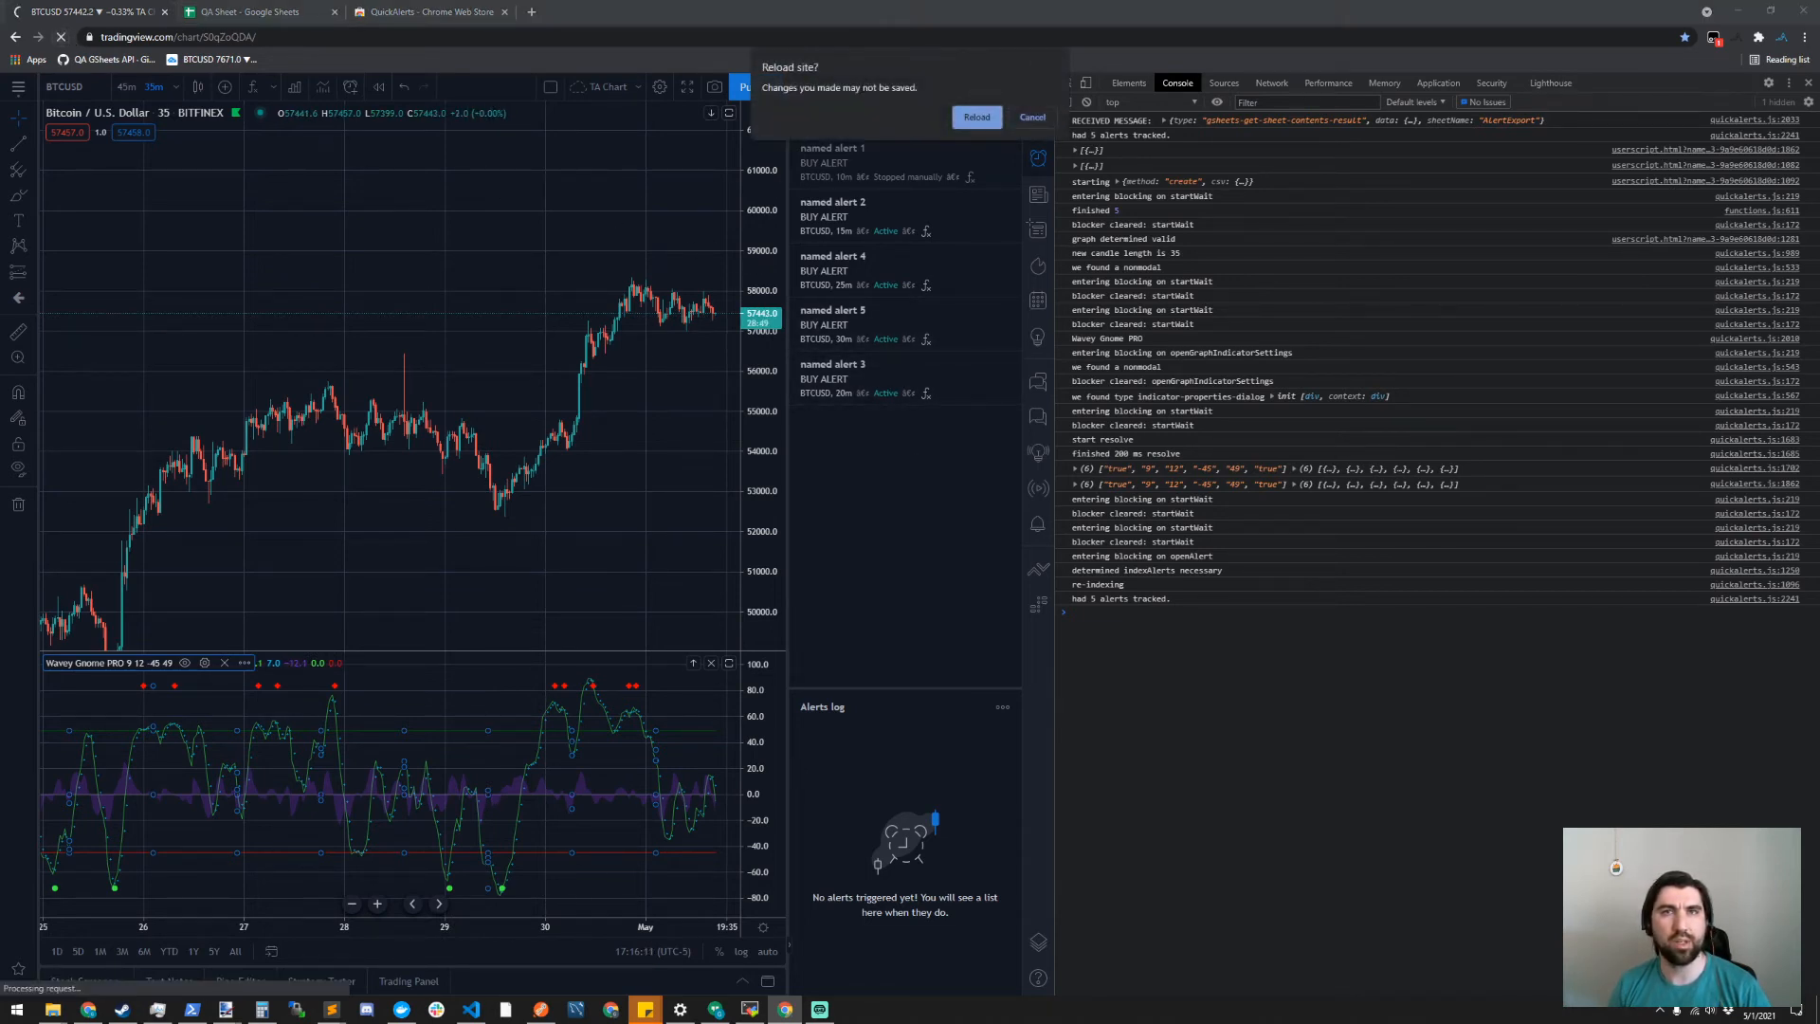
left_click(970, 116)
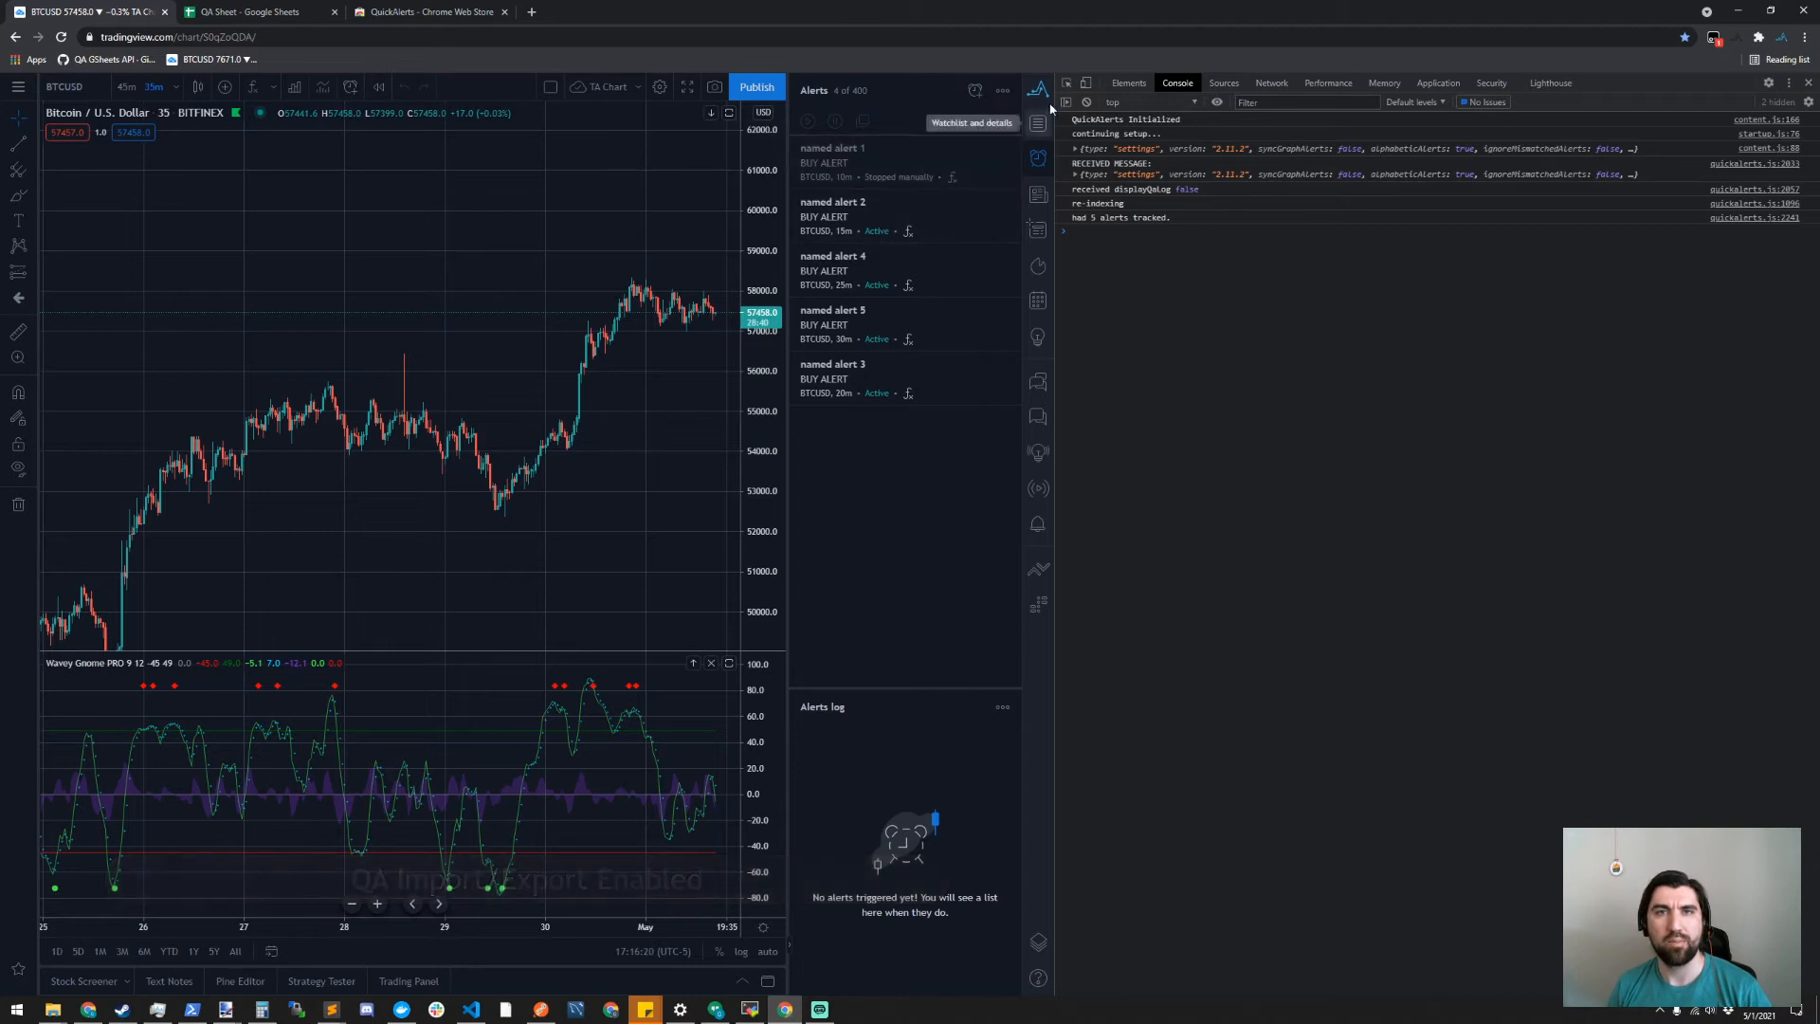
- Import the AlertExport sheet's alerts with QuickAlerts, accepting the creation of one alert
left_click(1041, 92)
left_click(865, 145)
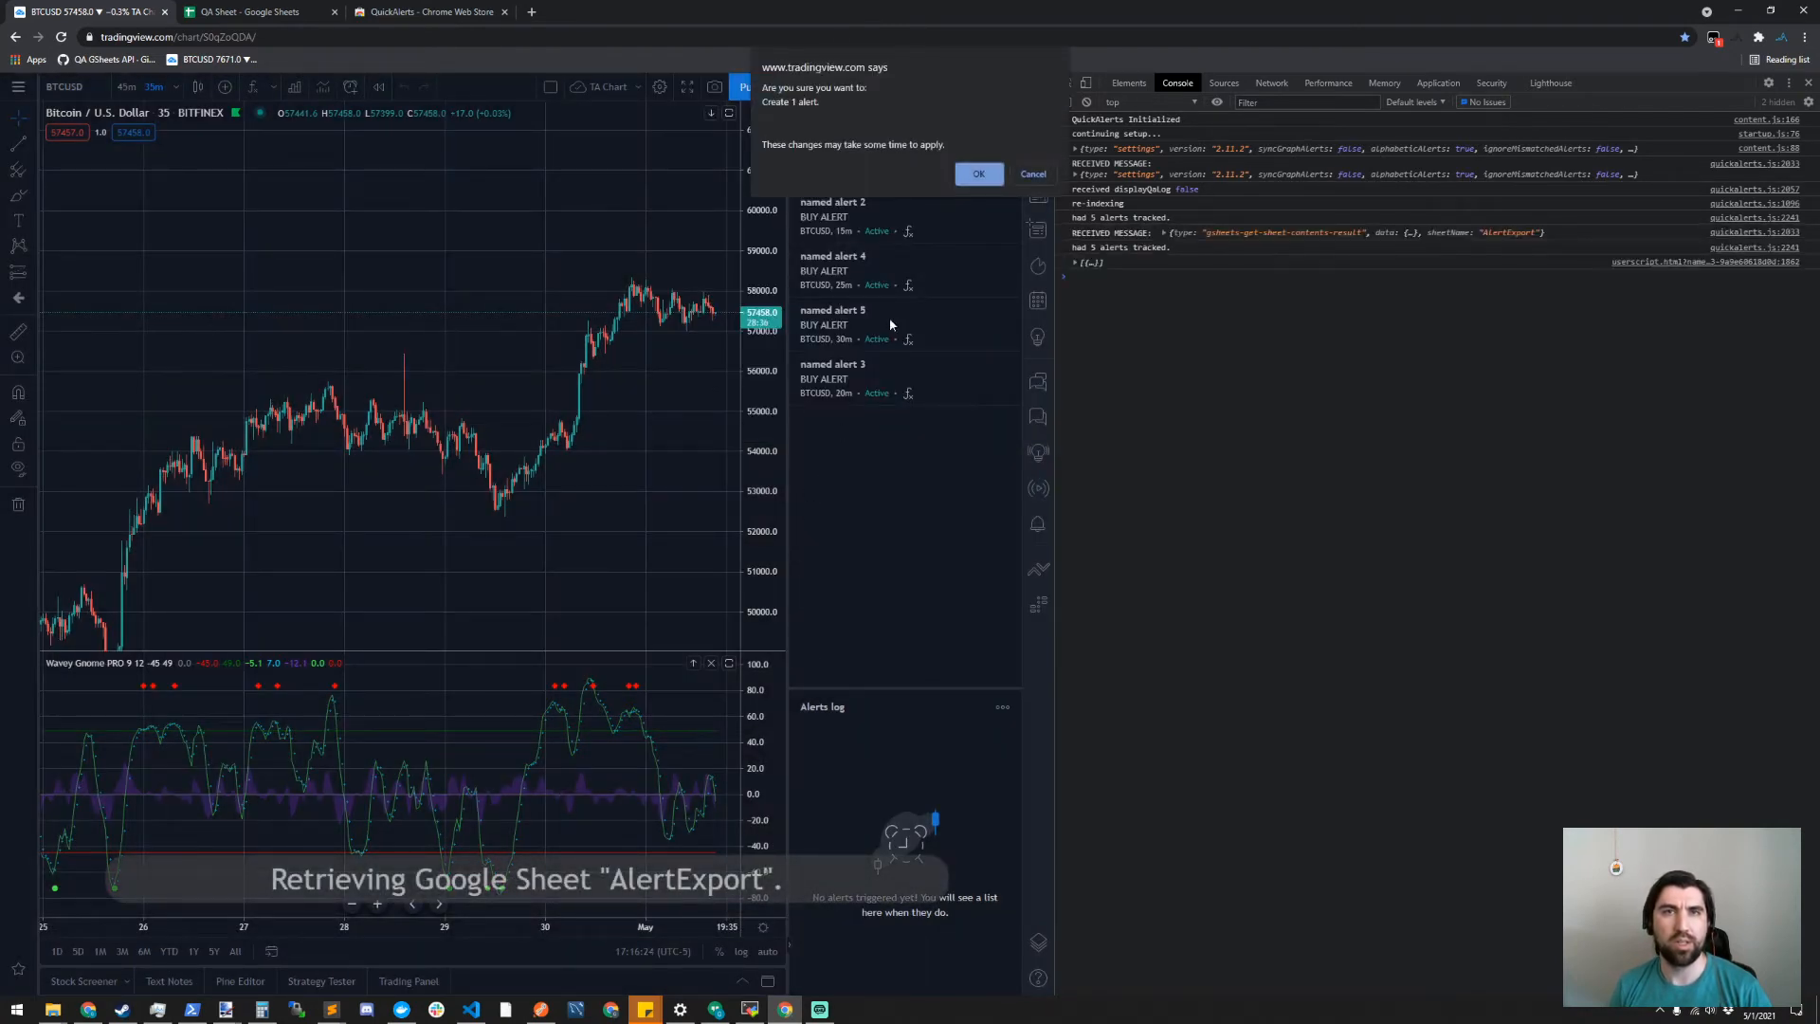
left_click(991, 178)
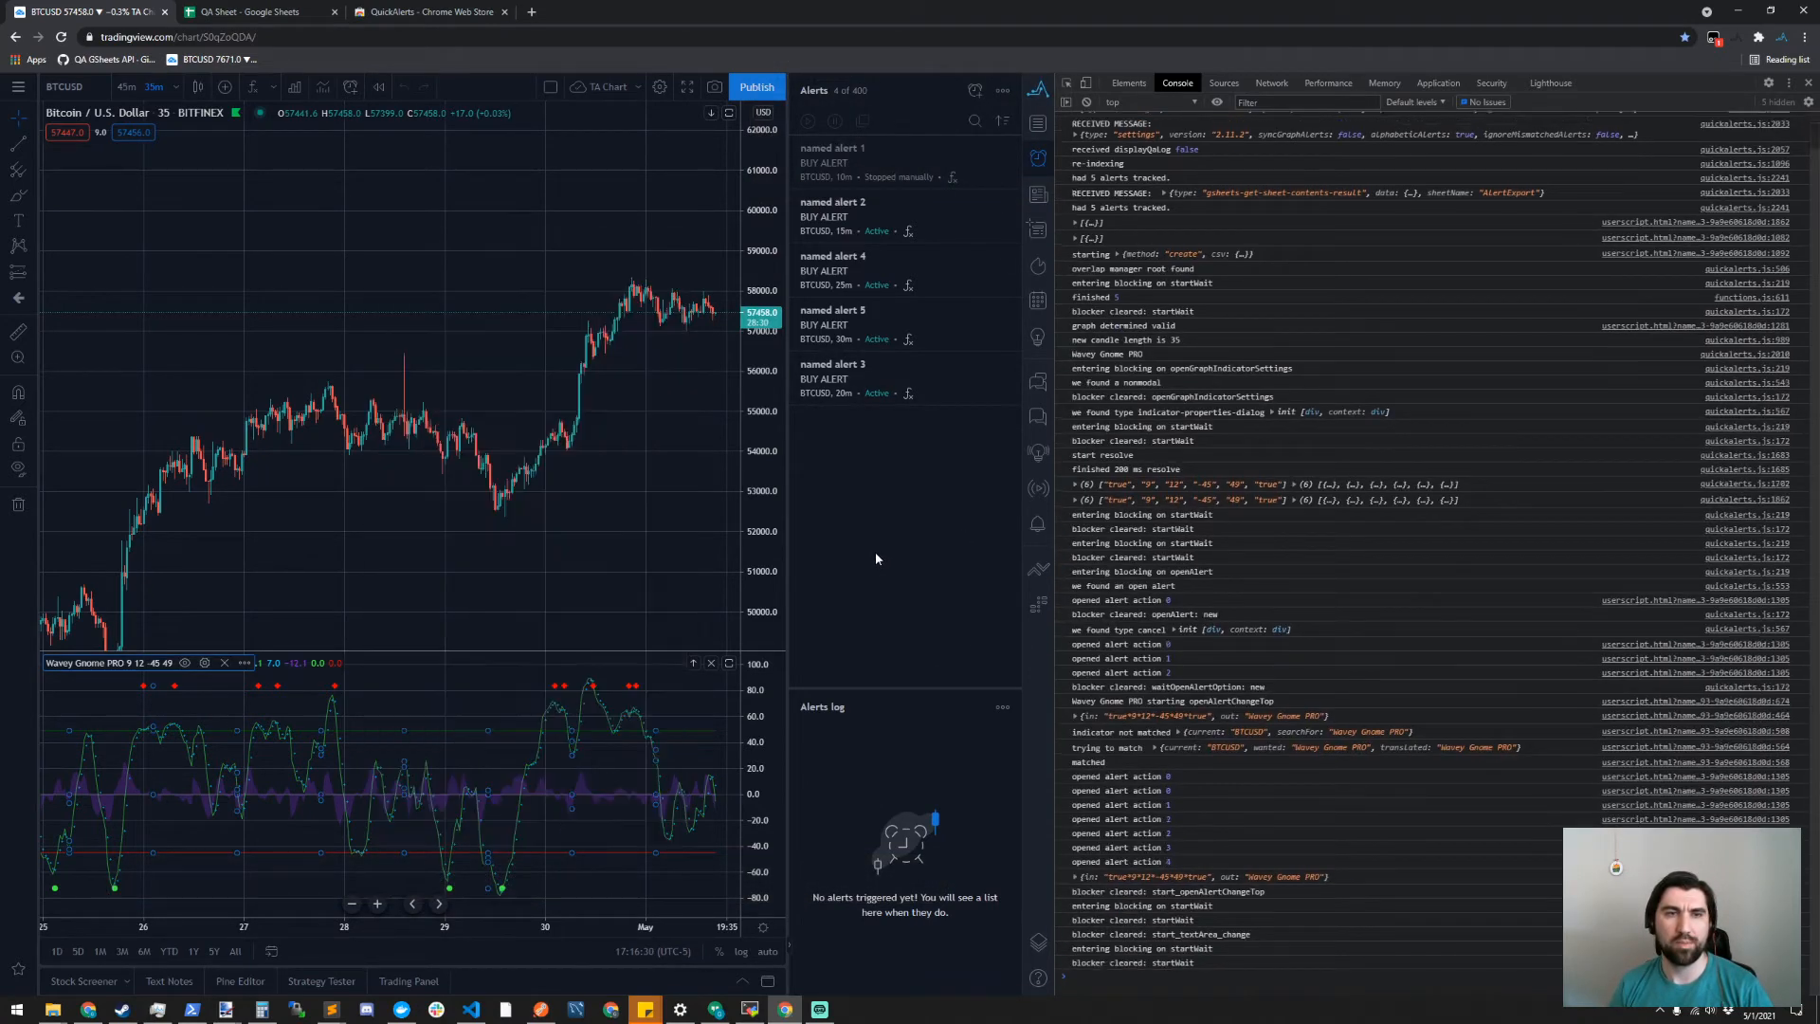
- Filter the alerts list to show only alerts on the current time interval
left_click(1003, 91)
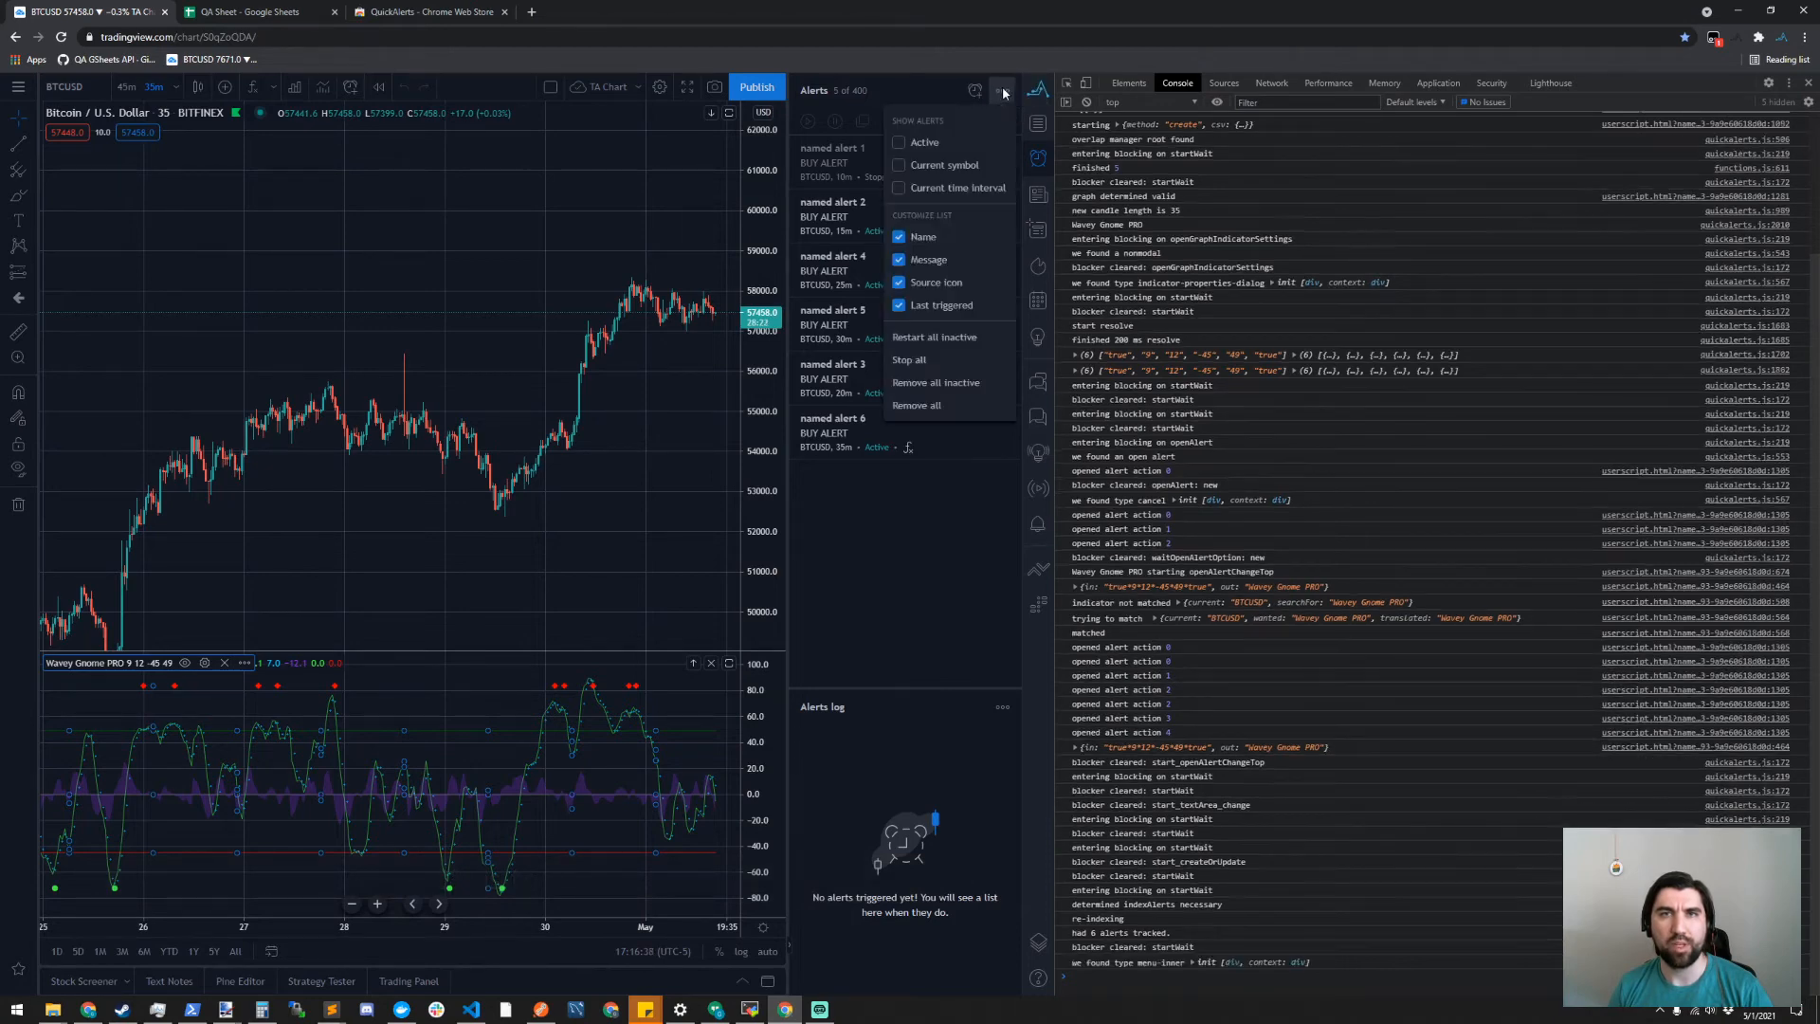
left_click(899, 187)
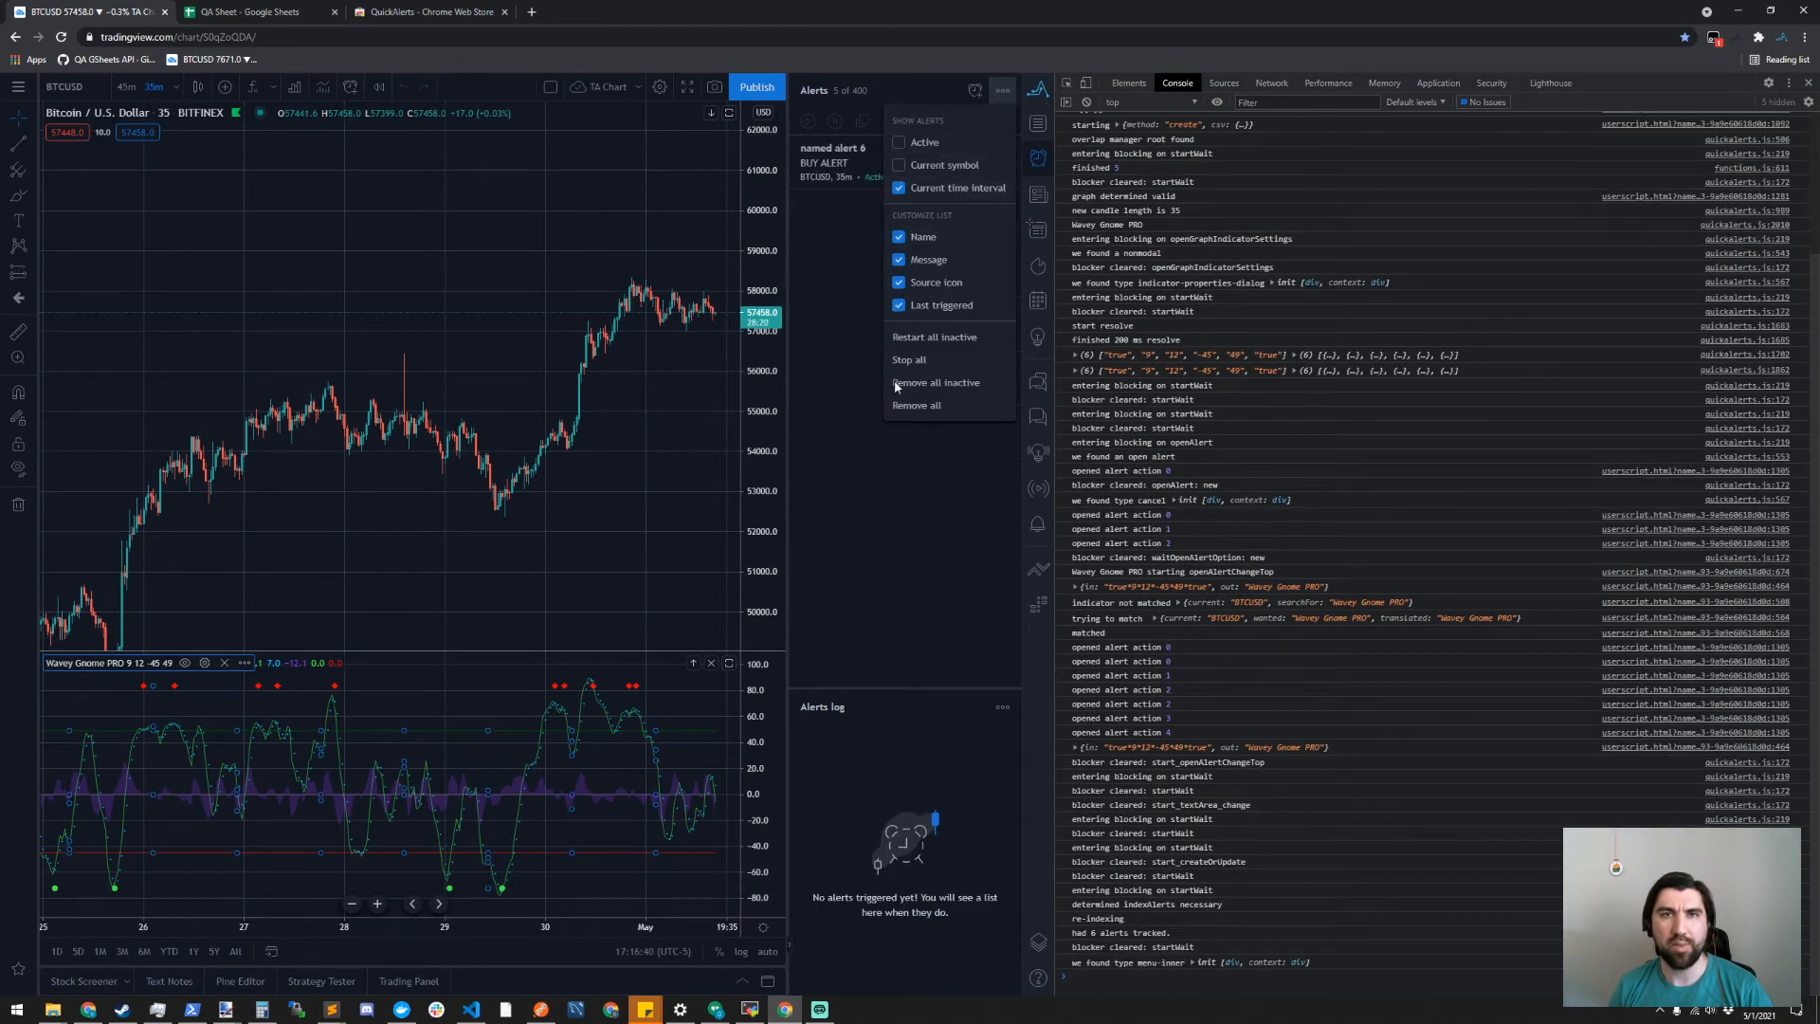
left_click(851, 521)
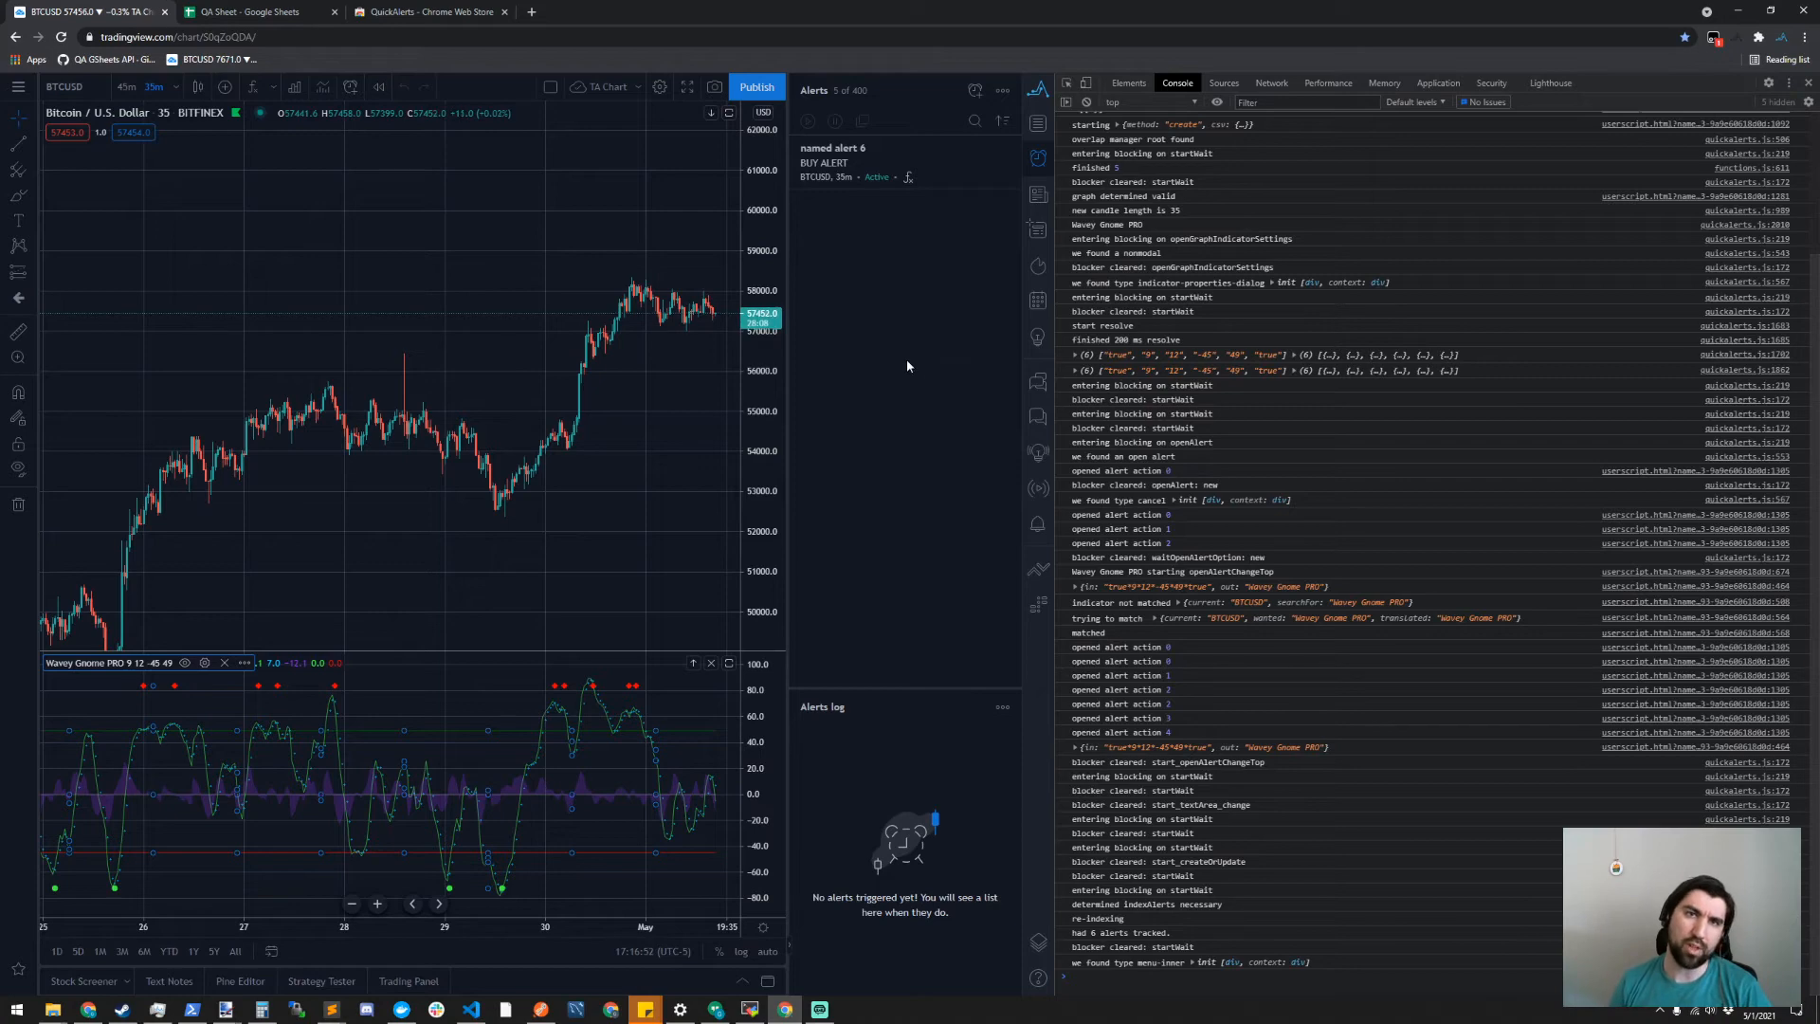
- Switch to the QA Sheet and rename named alert 4 in the AlertExport sheet to "different alert name"
left_click(244, 12)
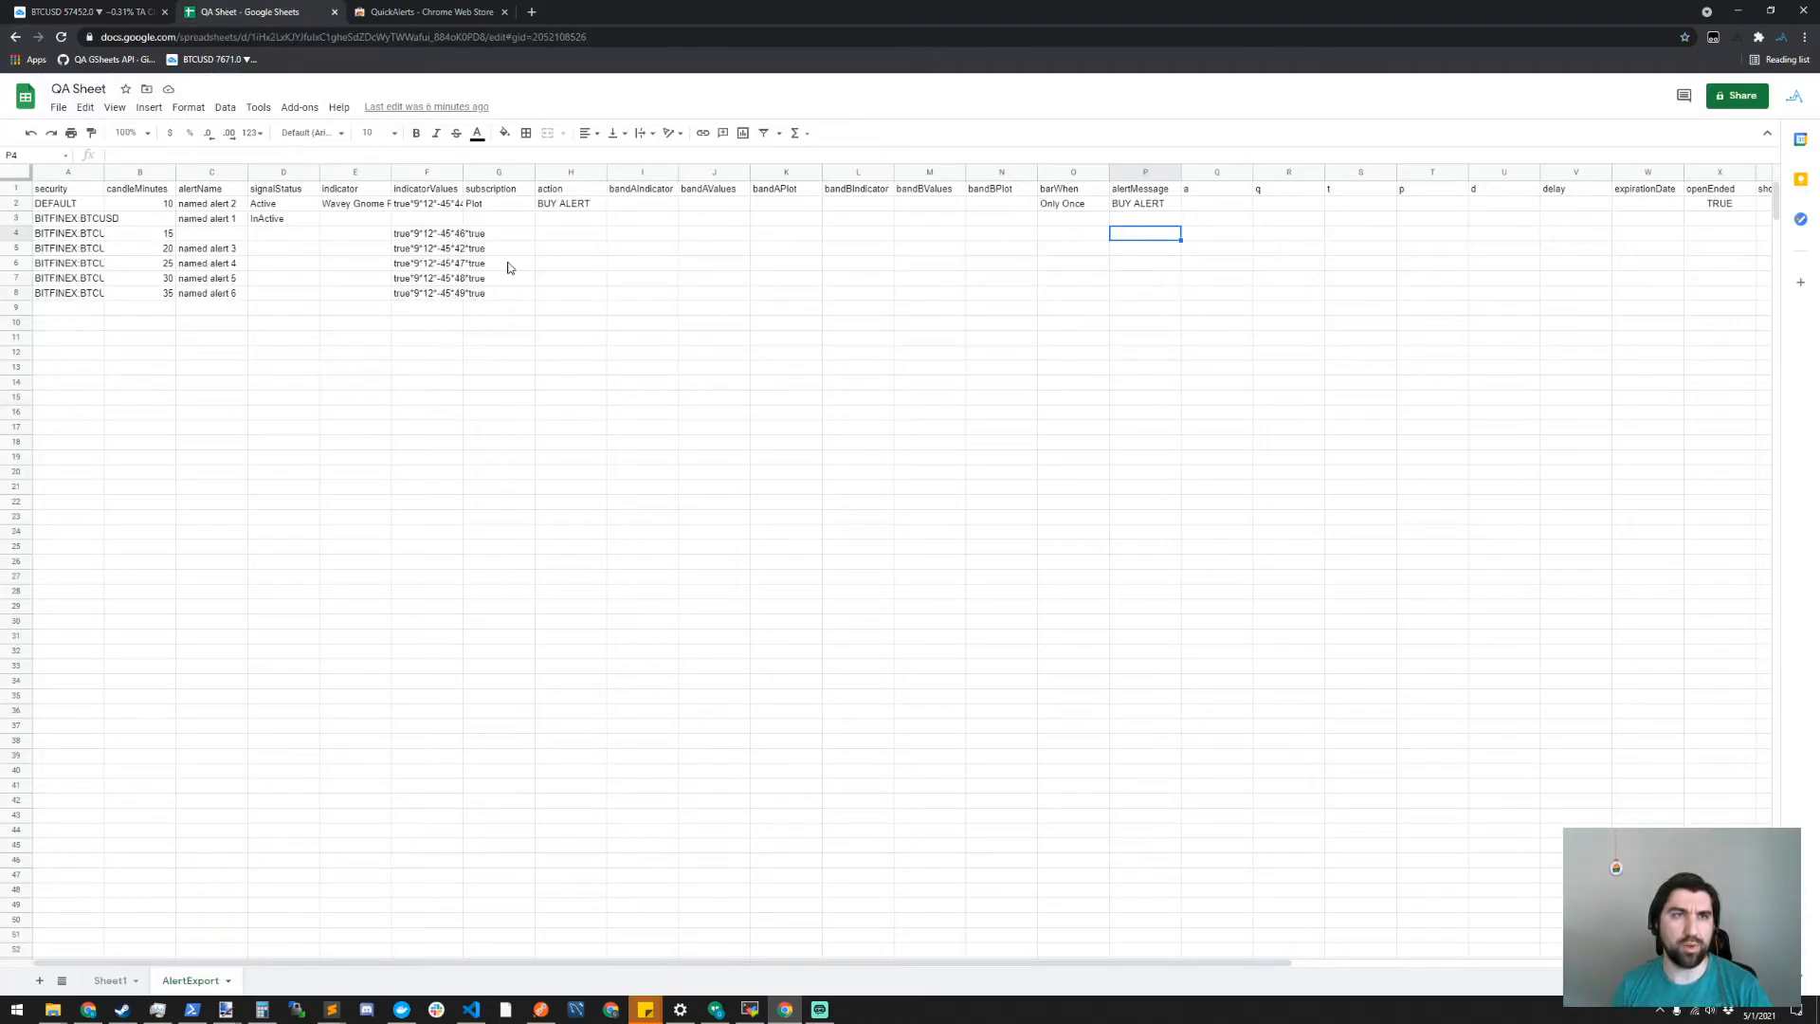
left_click(231, 266)
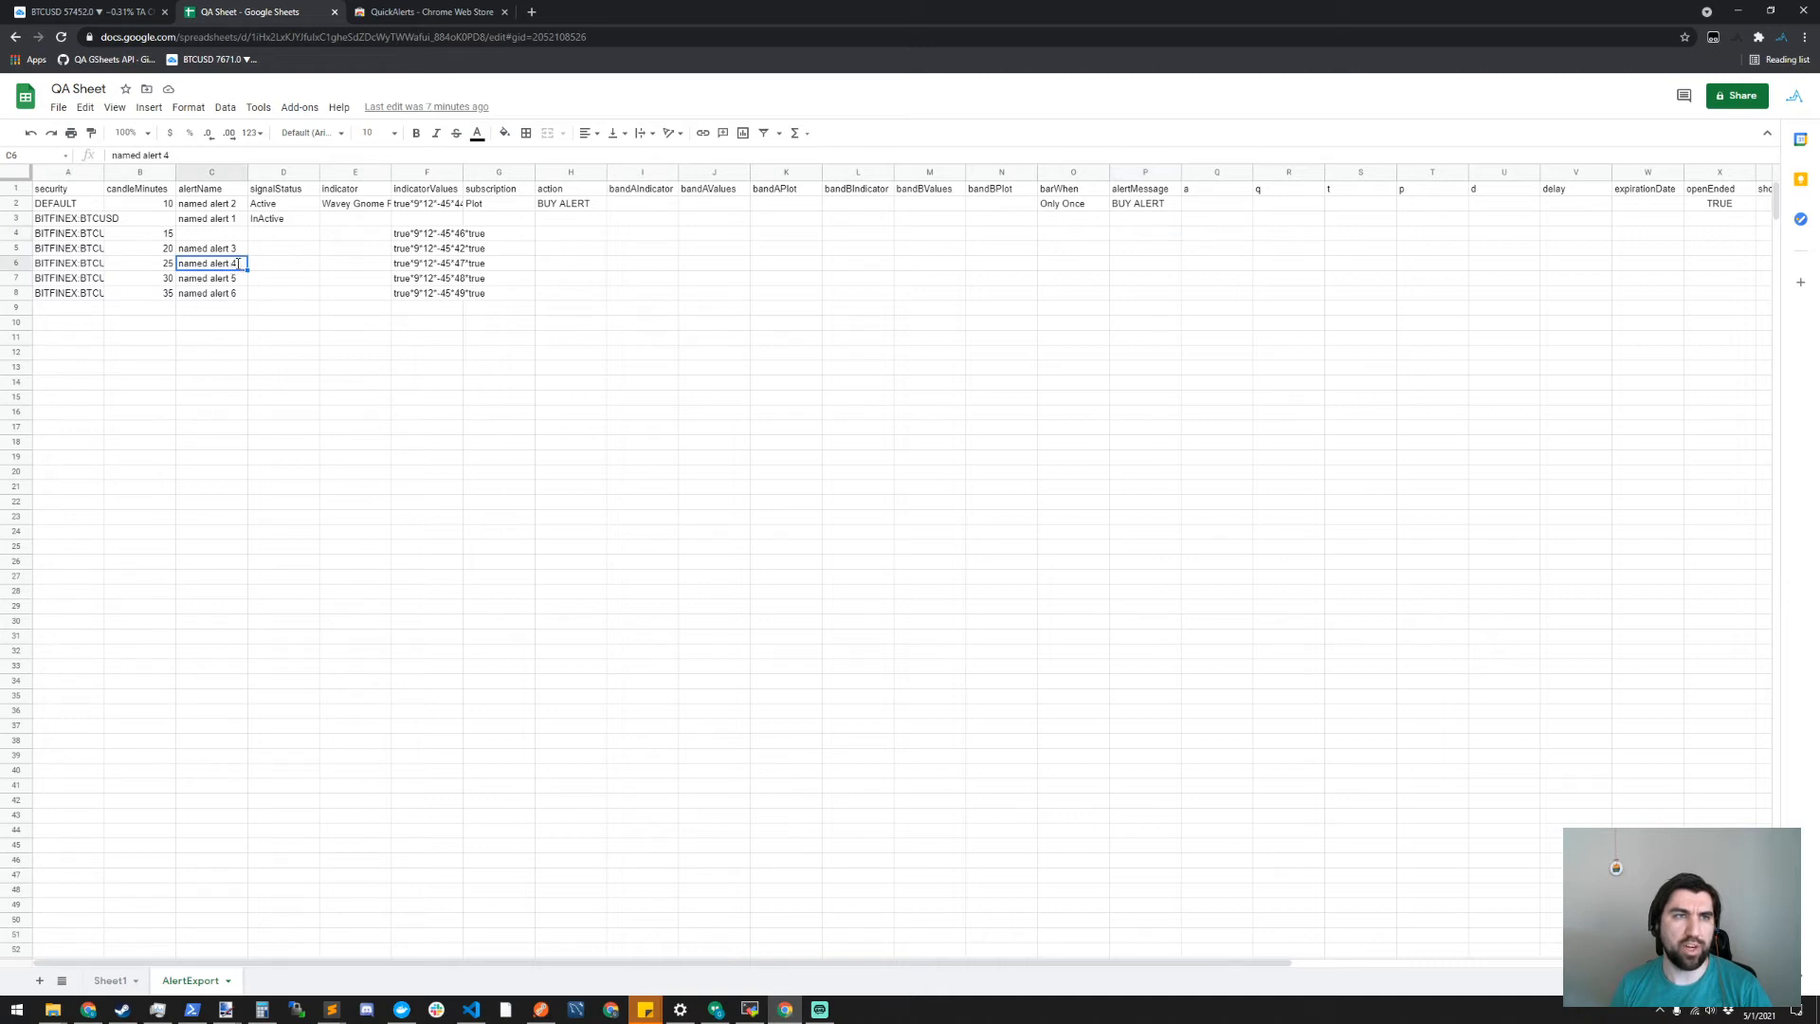
double_click(238, 264)
key("ctrl+a")
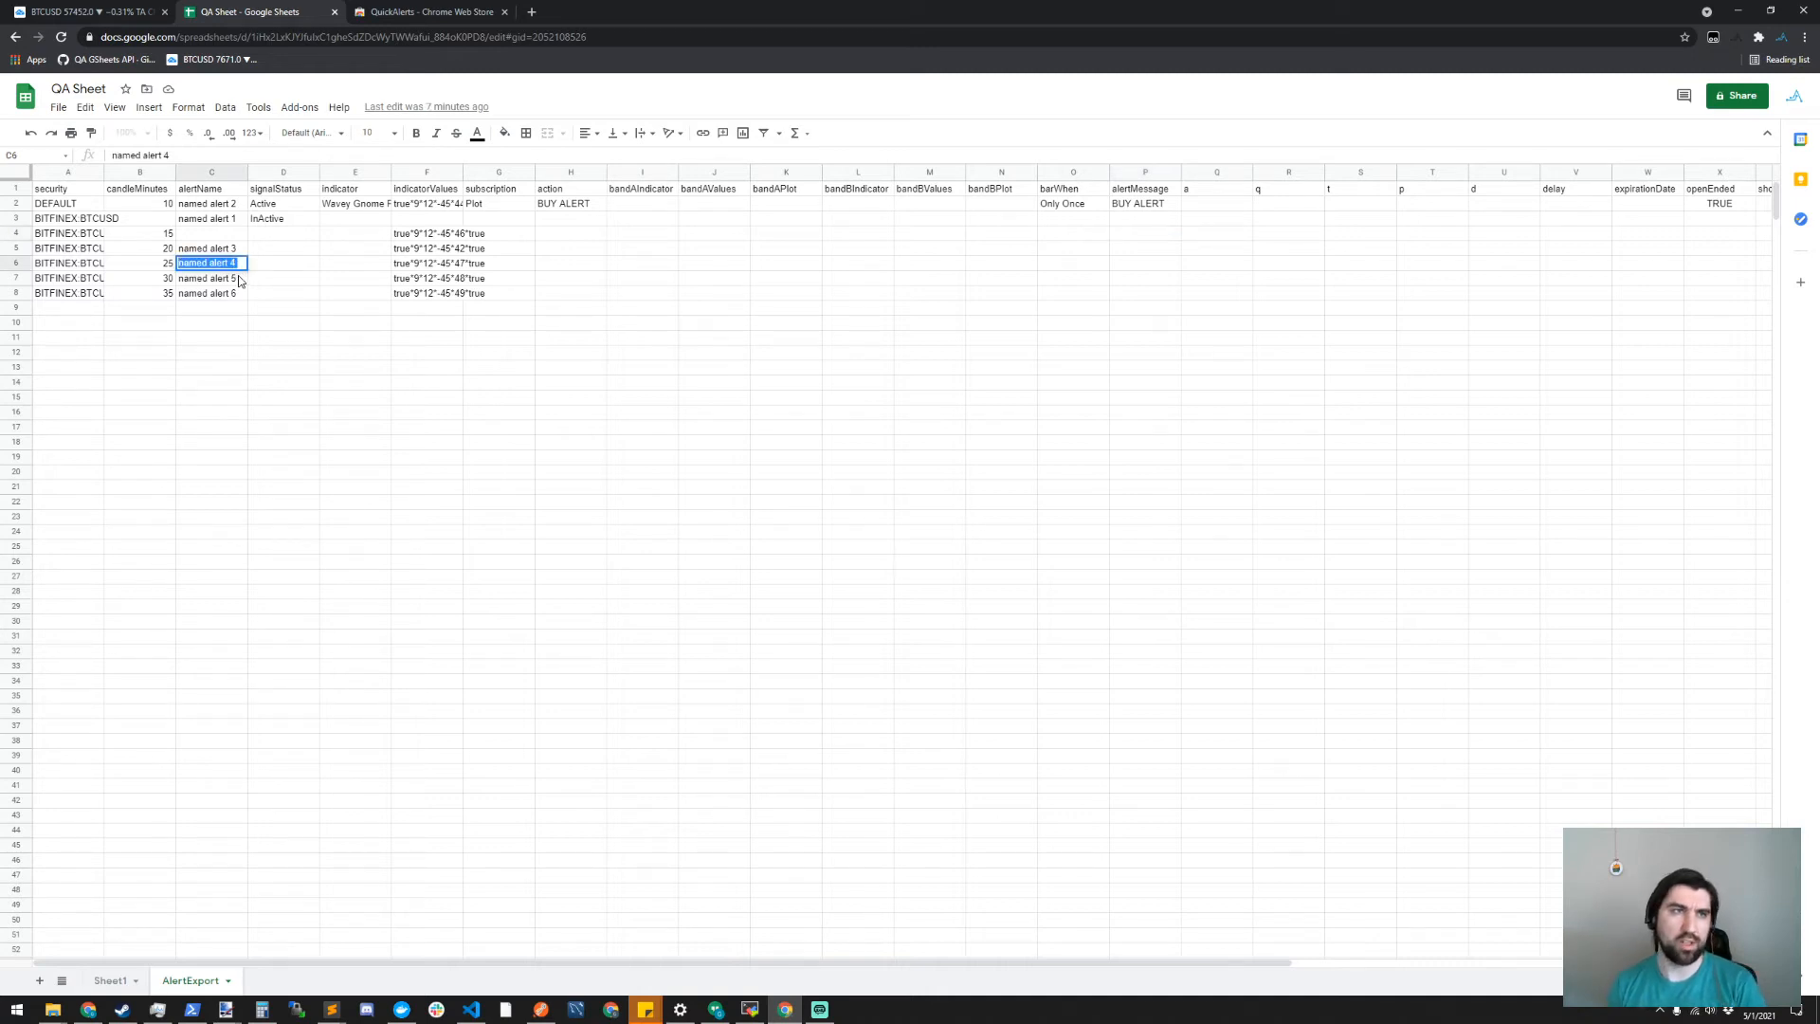
type("ne")
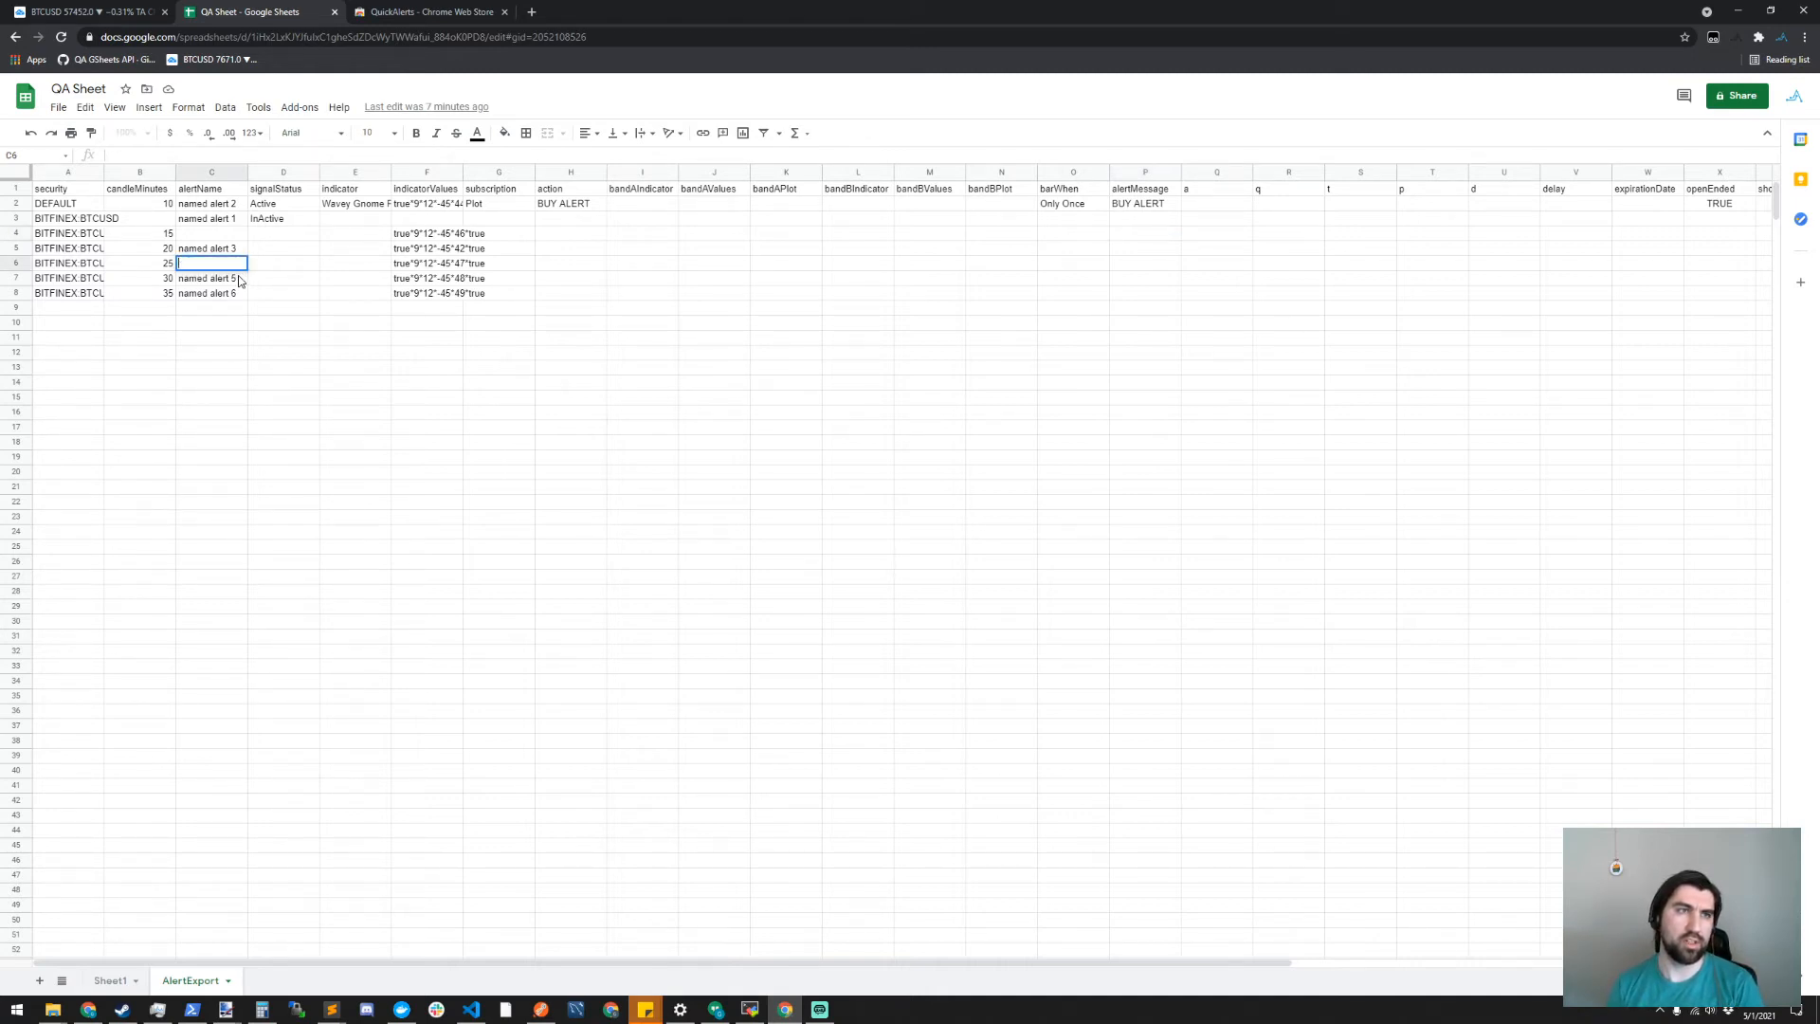
type("different alert name")
key("Return")
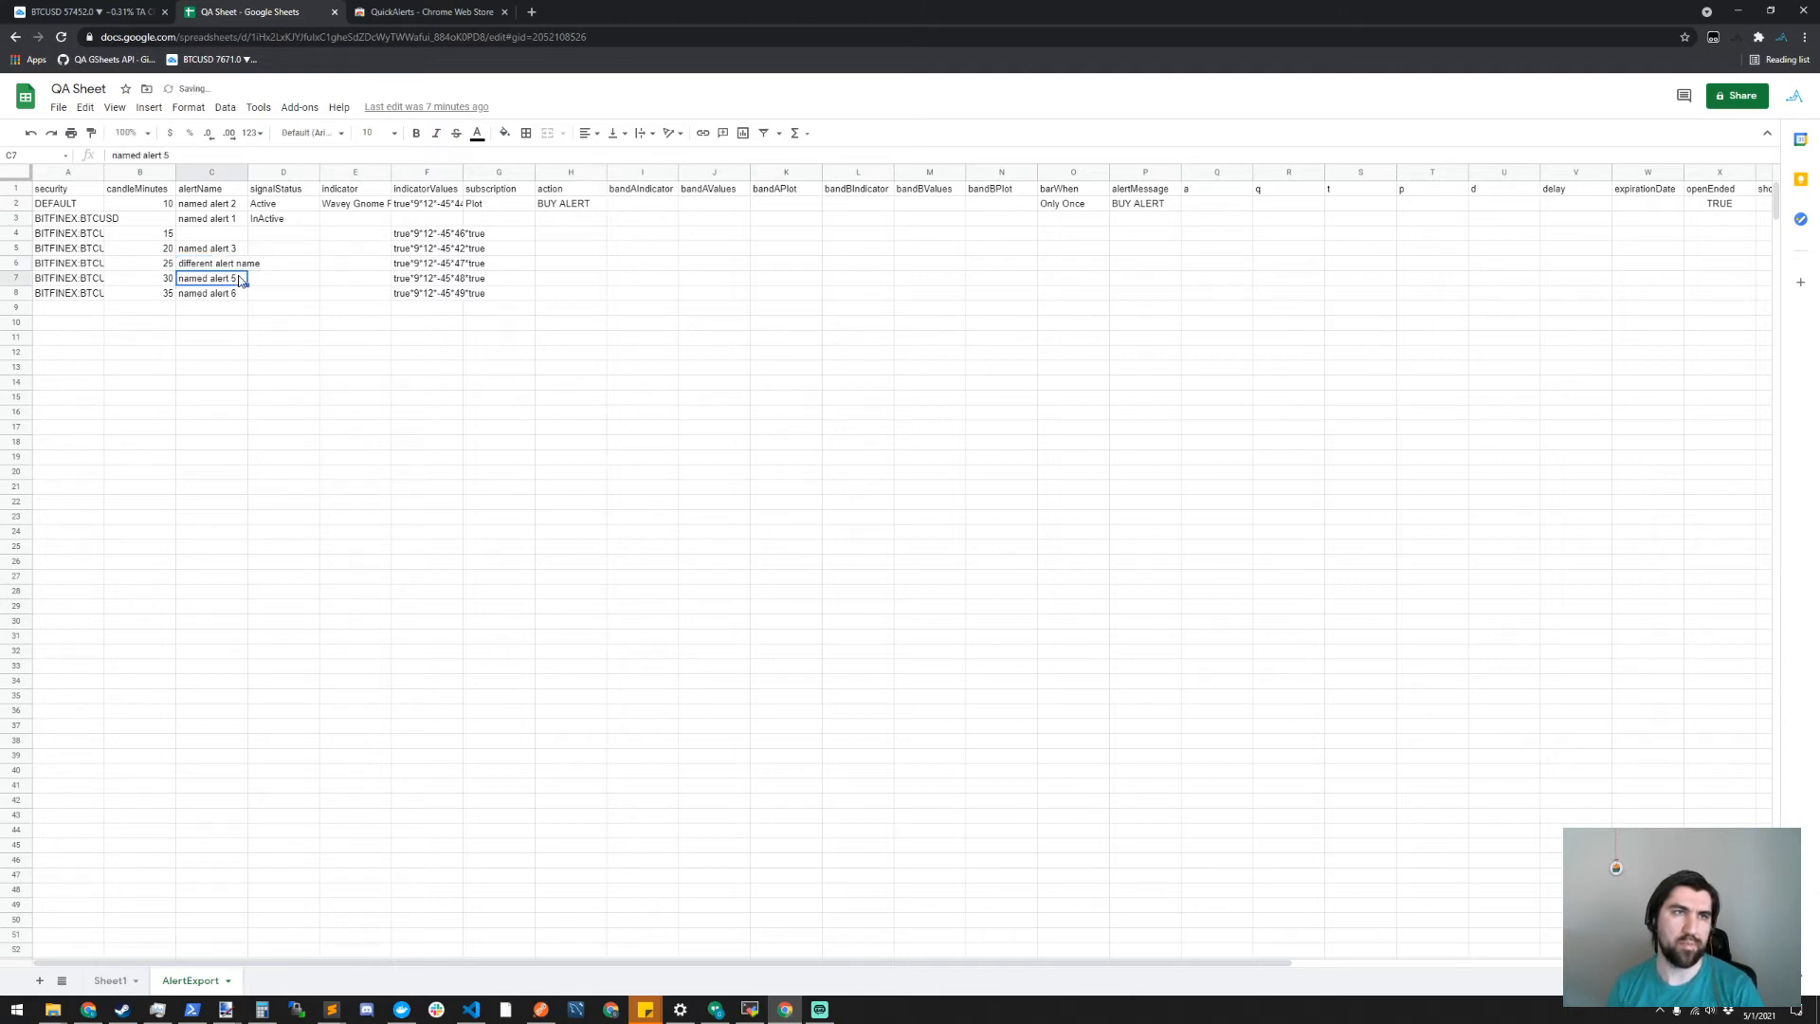
- Return to the TradingView chart and try to import the AlertExport sheet's alerts with the list still filtered, accepting the alert update
left_click(107, 10)
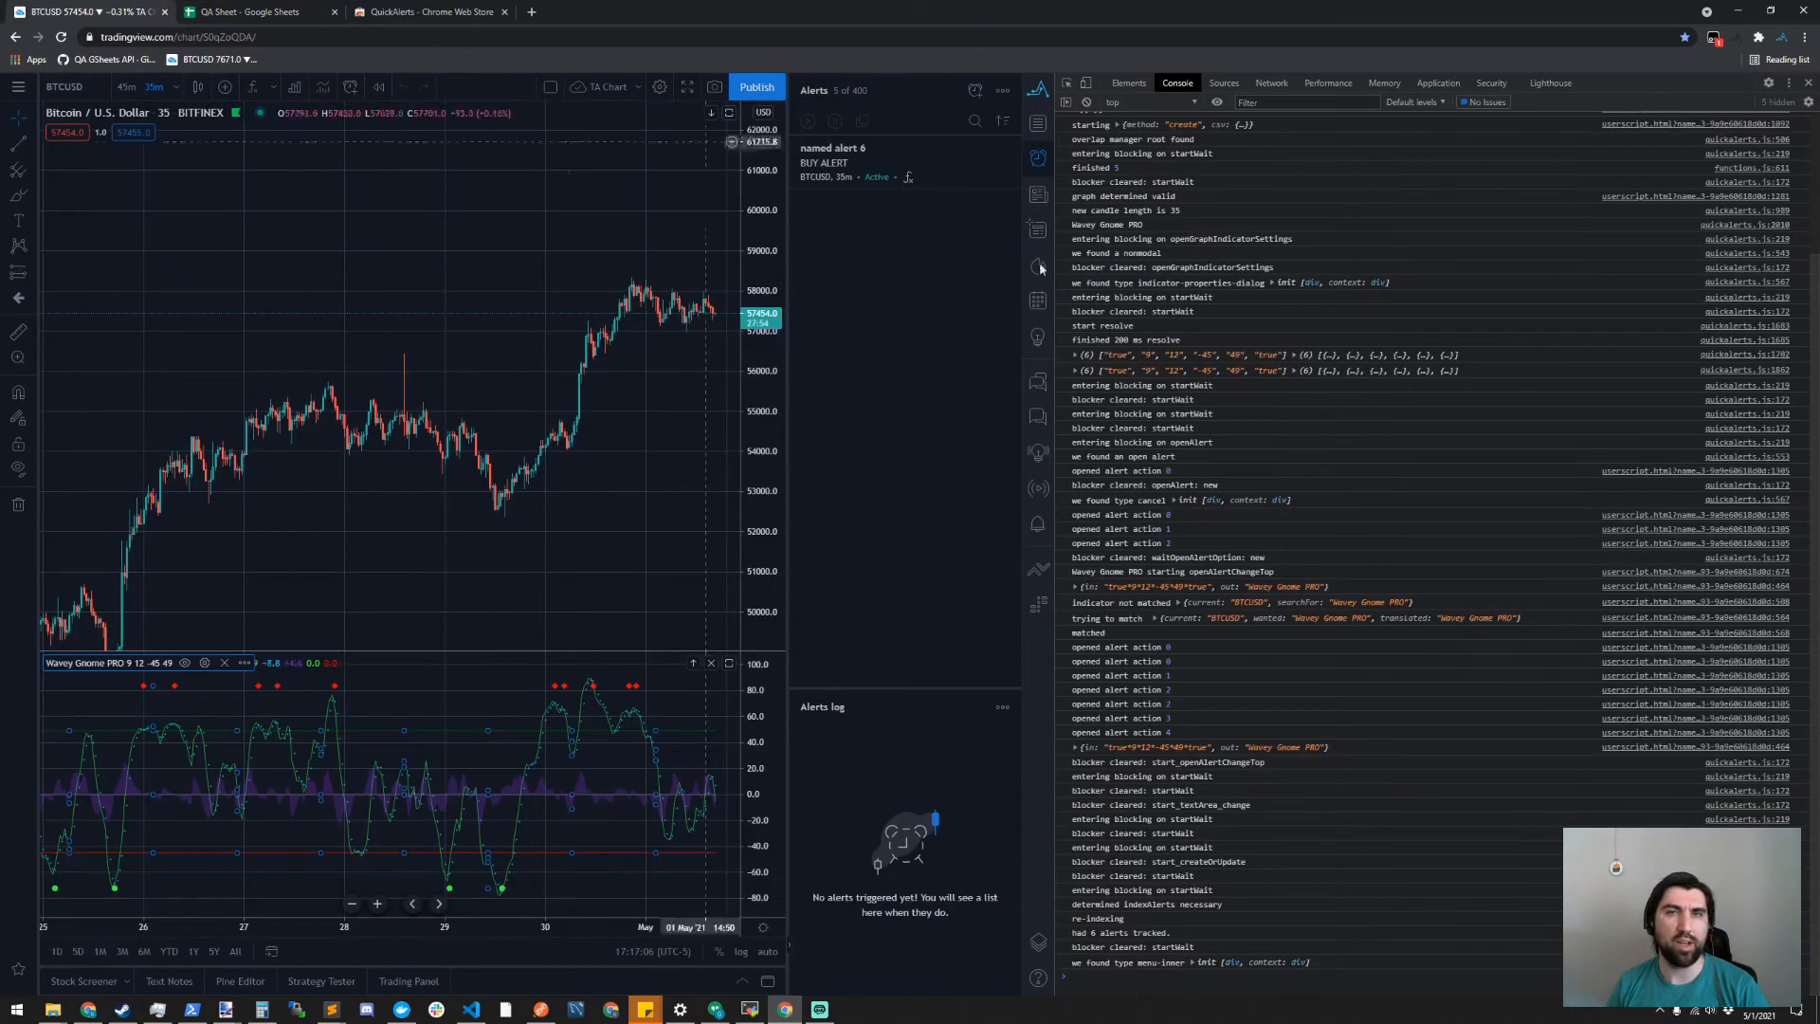
left_click(1038, 92)
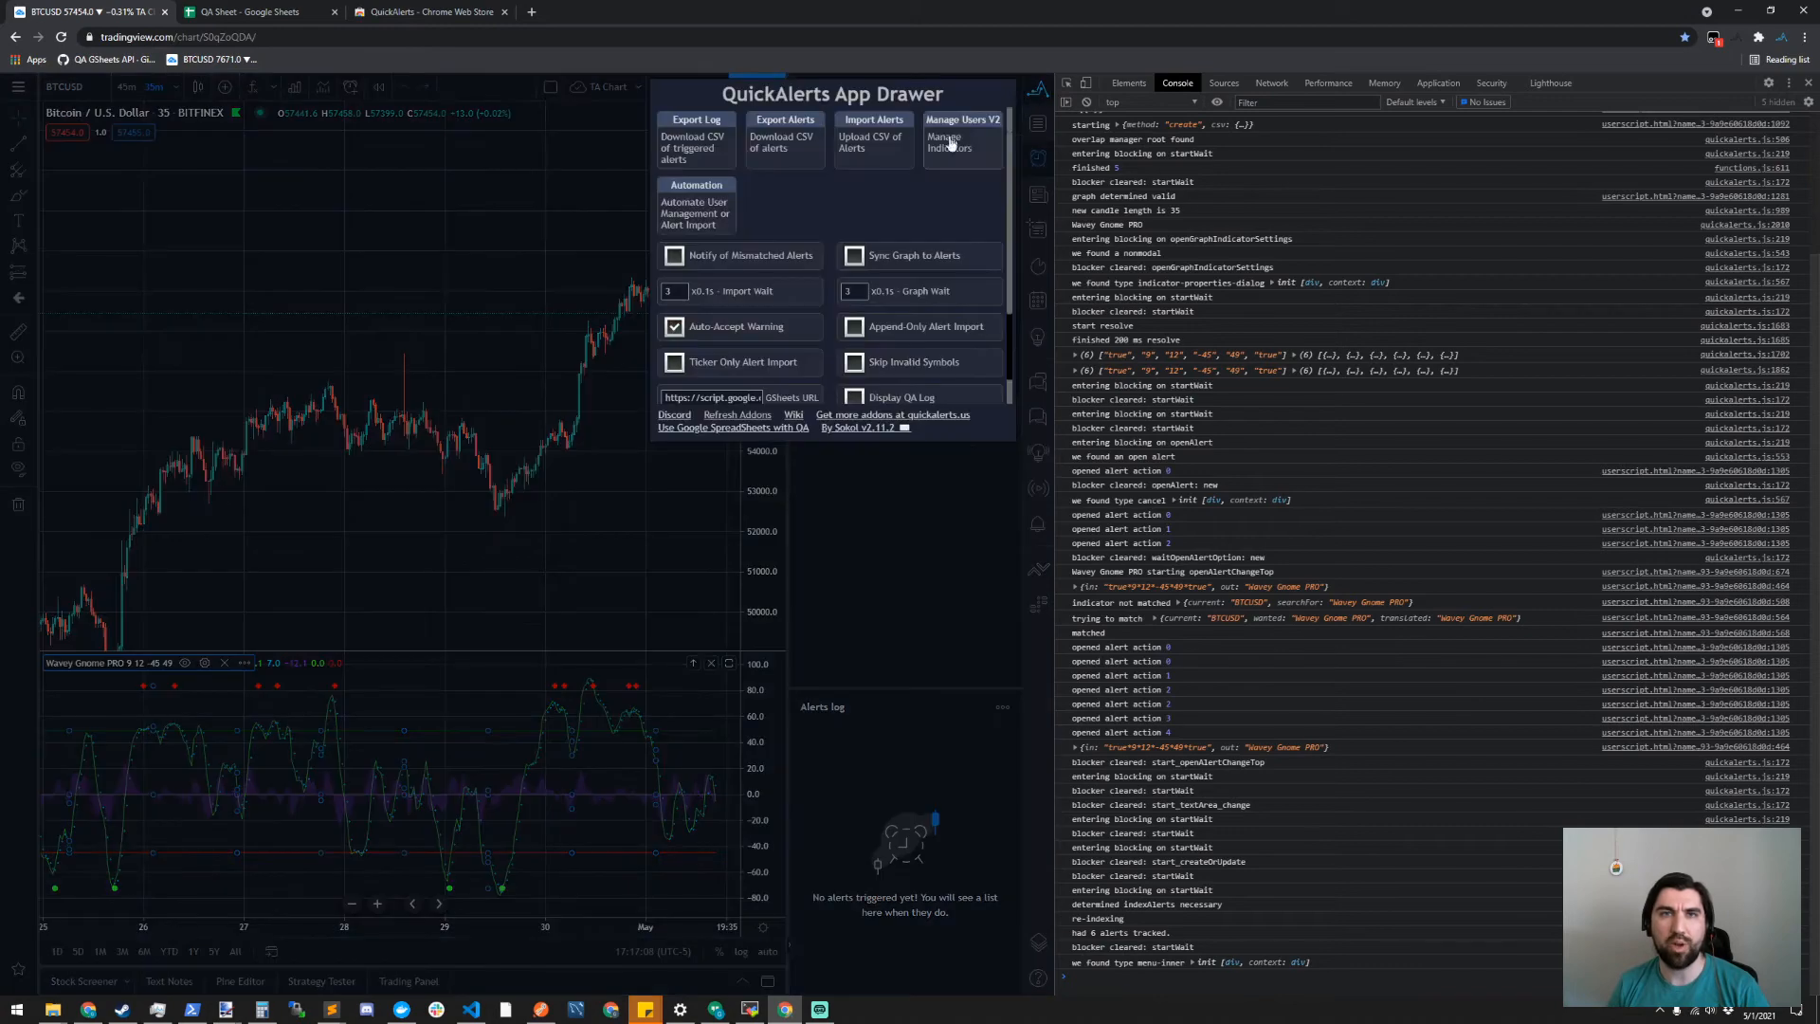
left_click(870, 147)
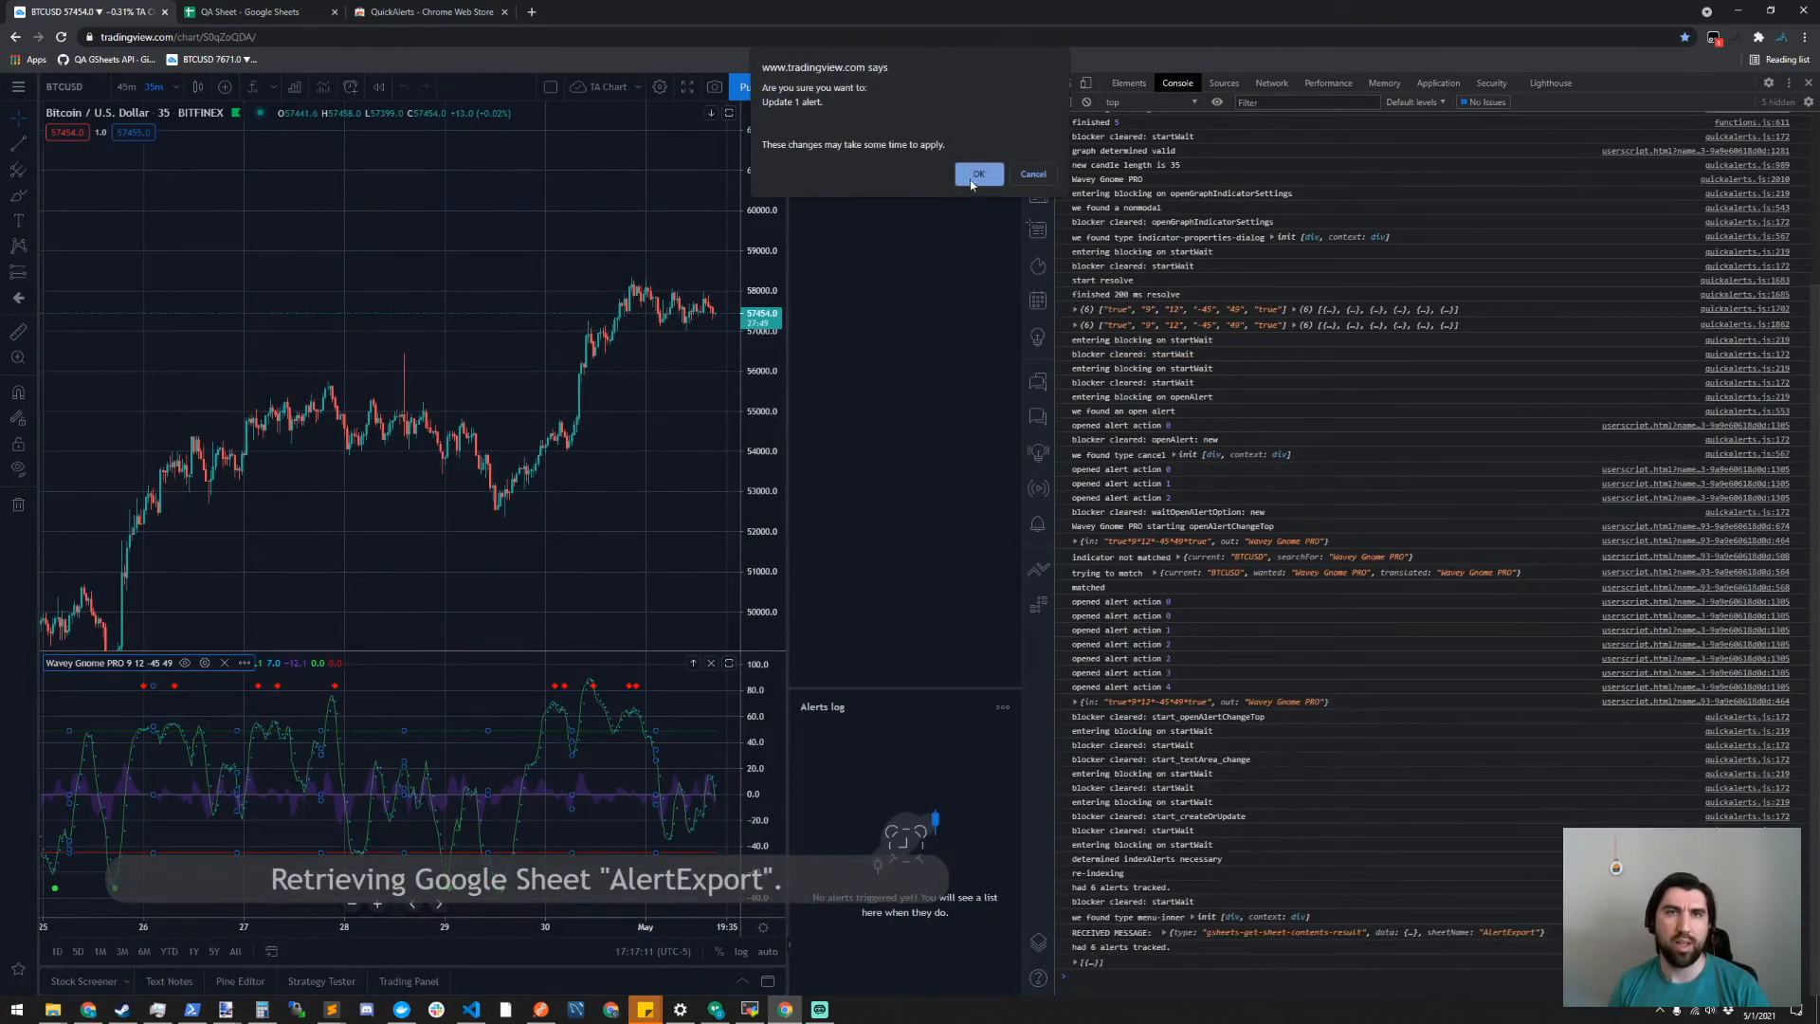
left_click(981, 177)
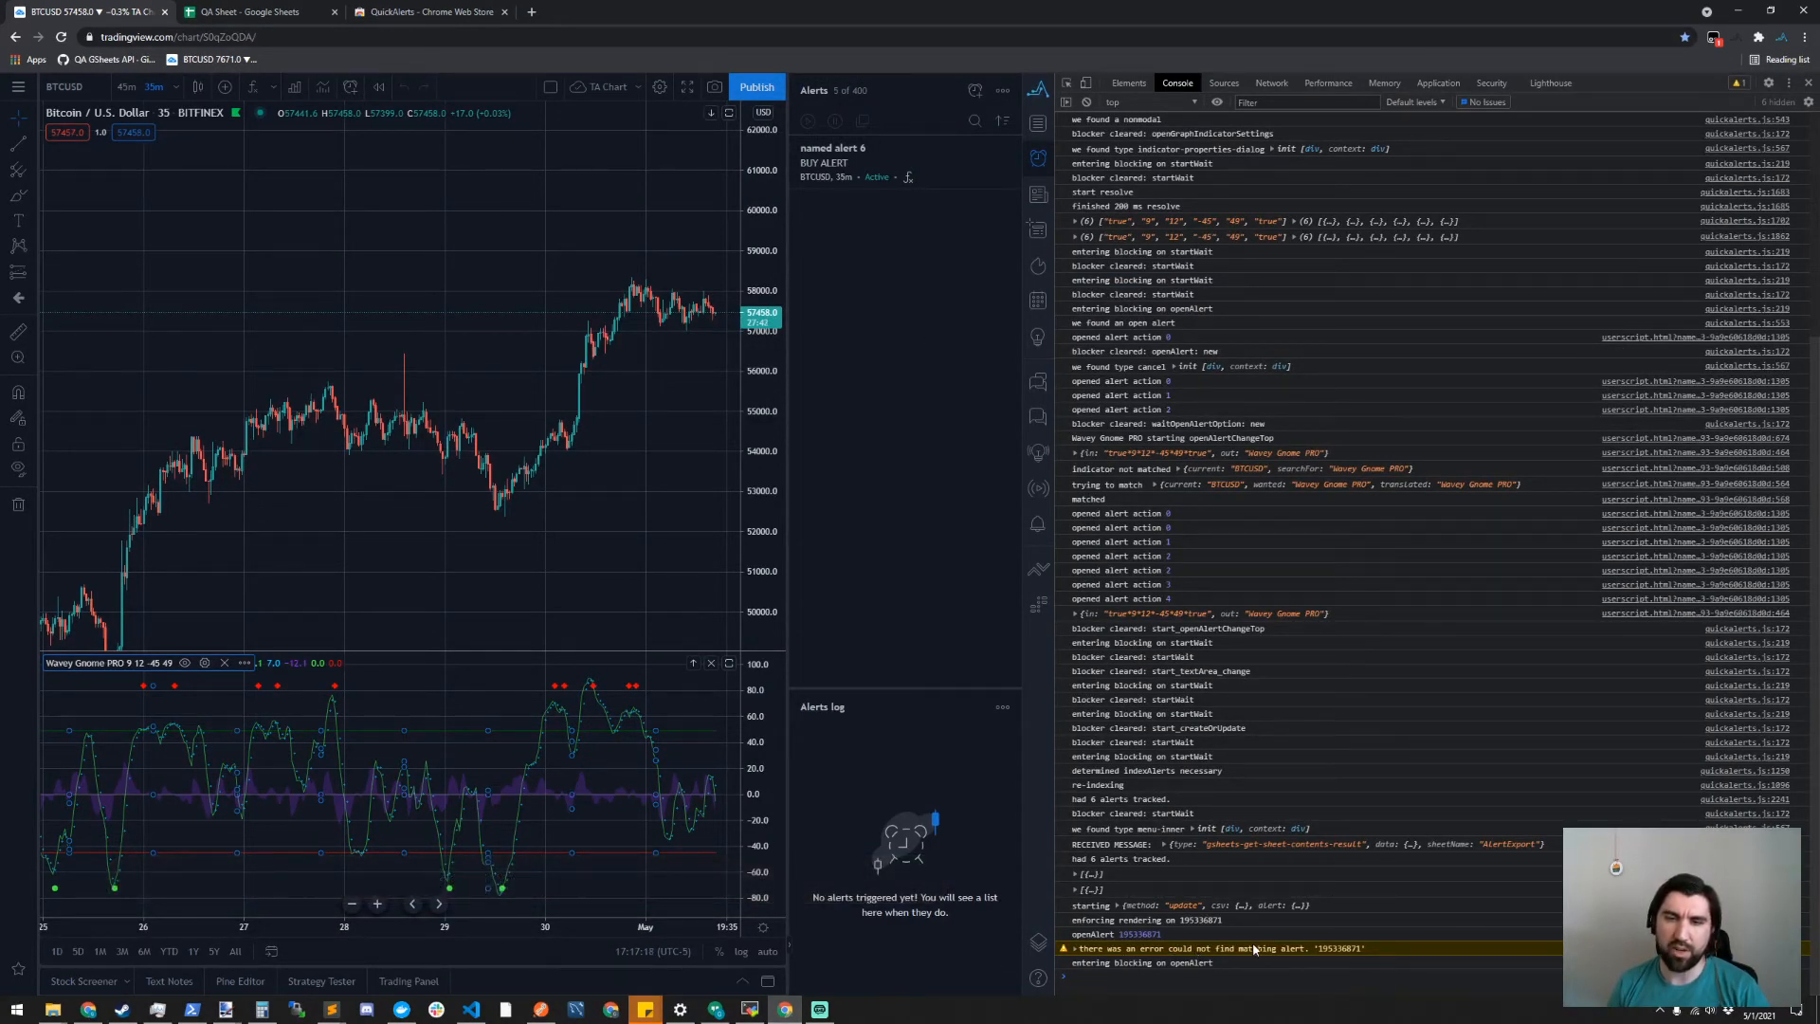
- Remove the current time interval filter from the alerts list and reload the chart page
left_click(1003, 93)
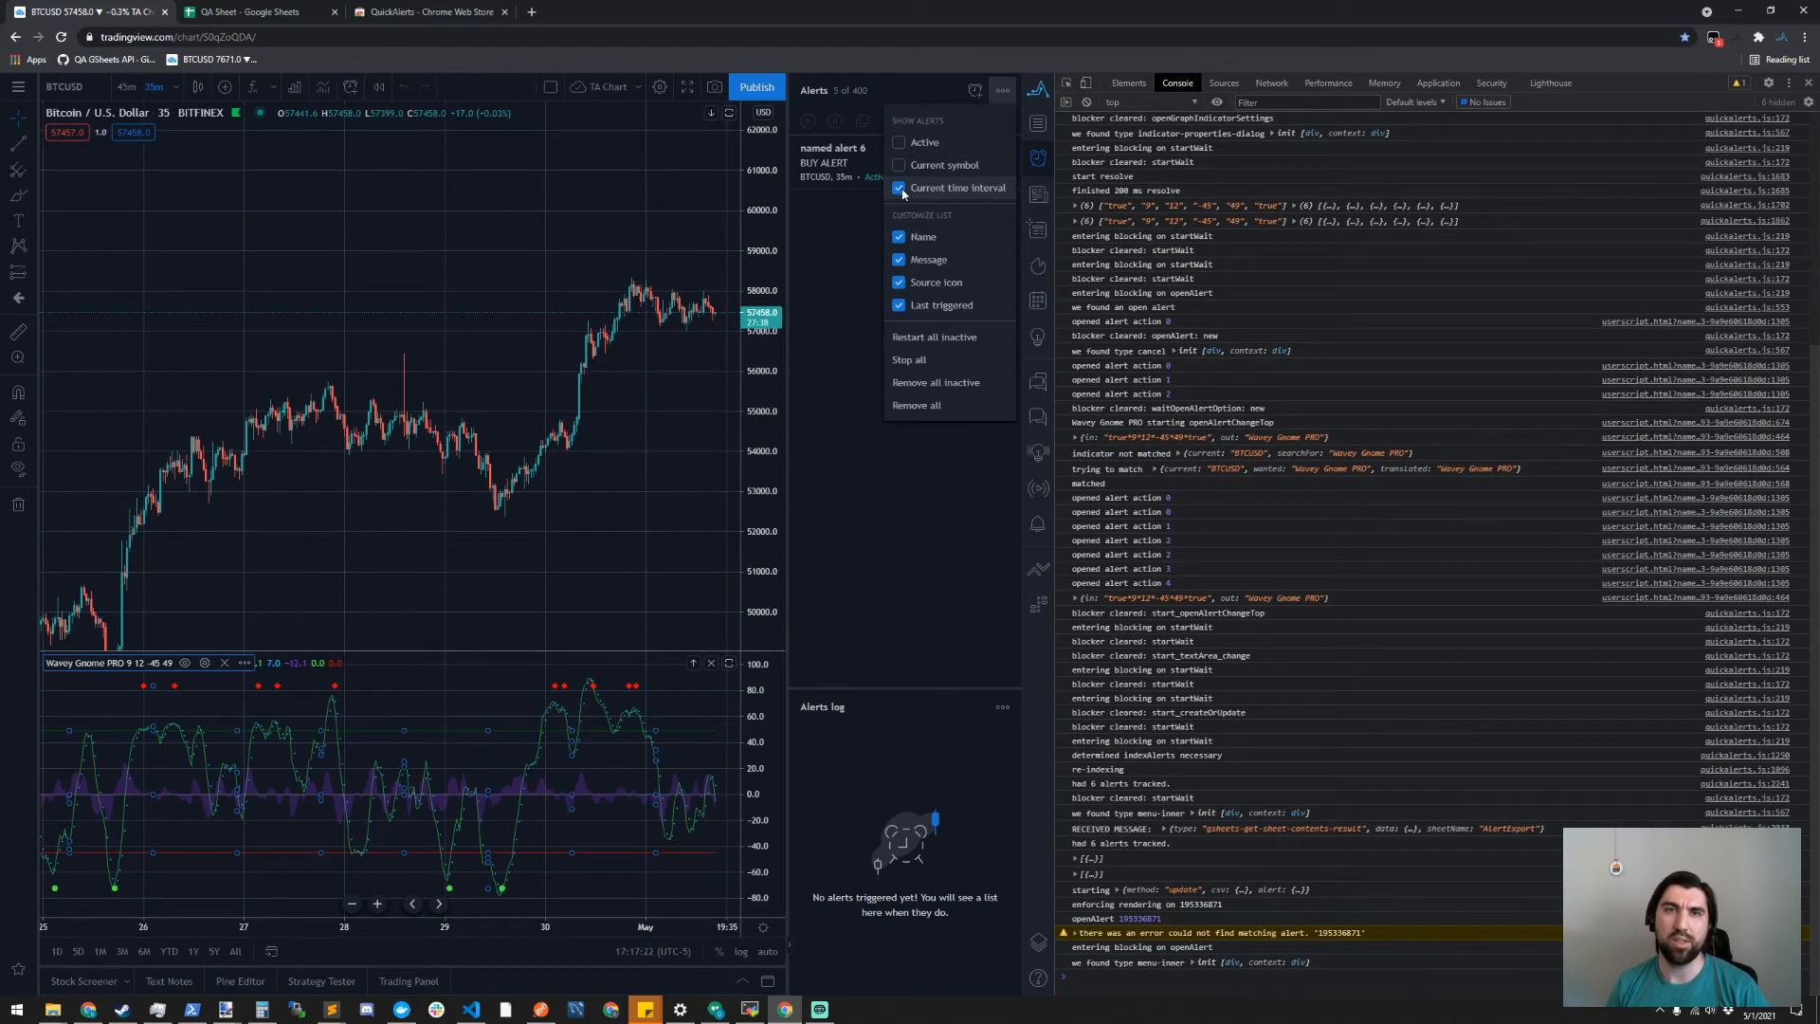
left_click(898, 188)
left_click(879, 539)
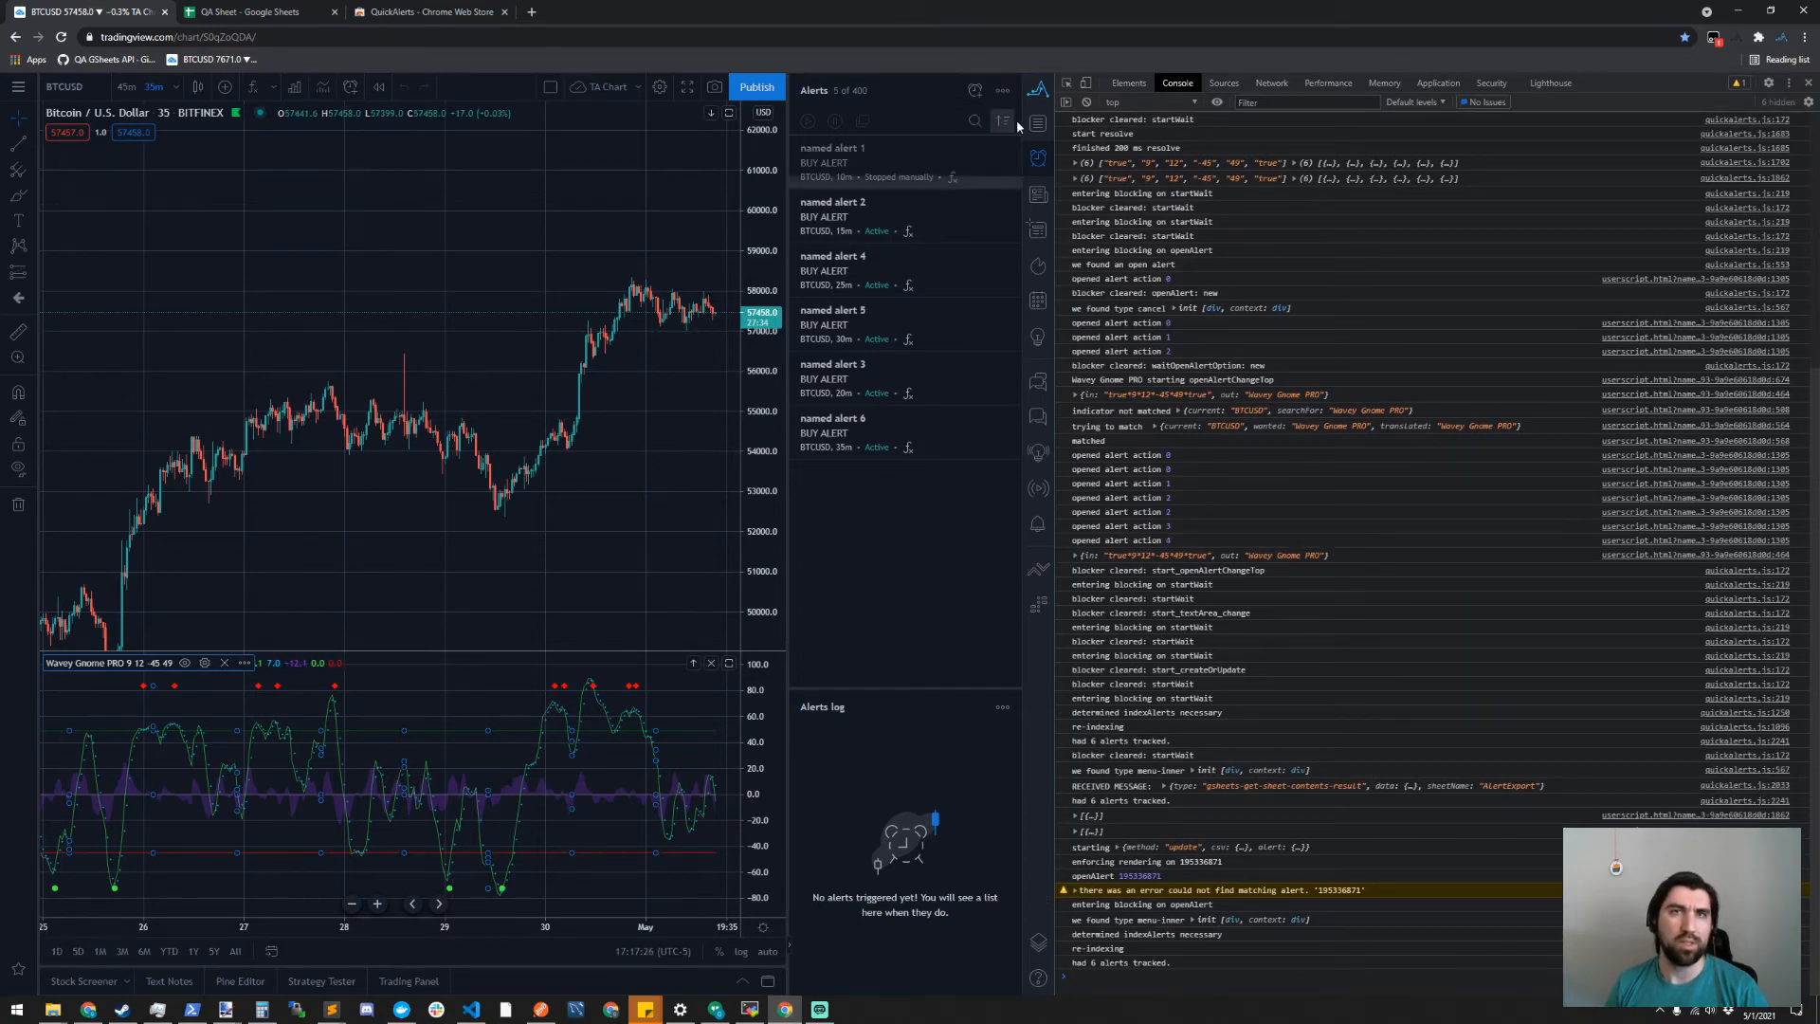
left_click(63, 38)
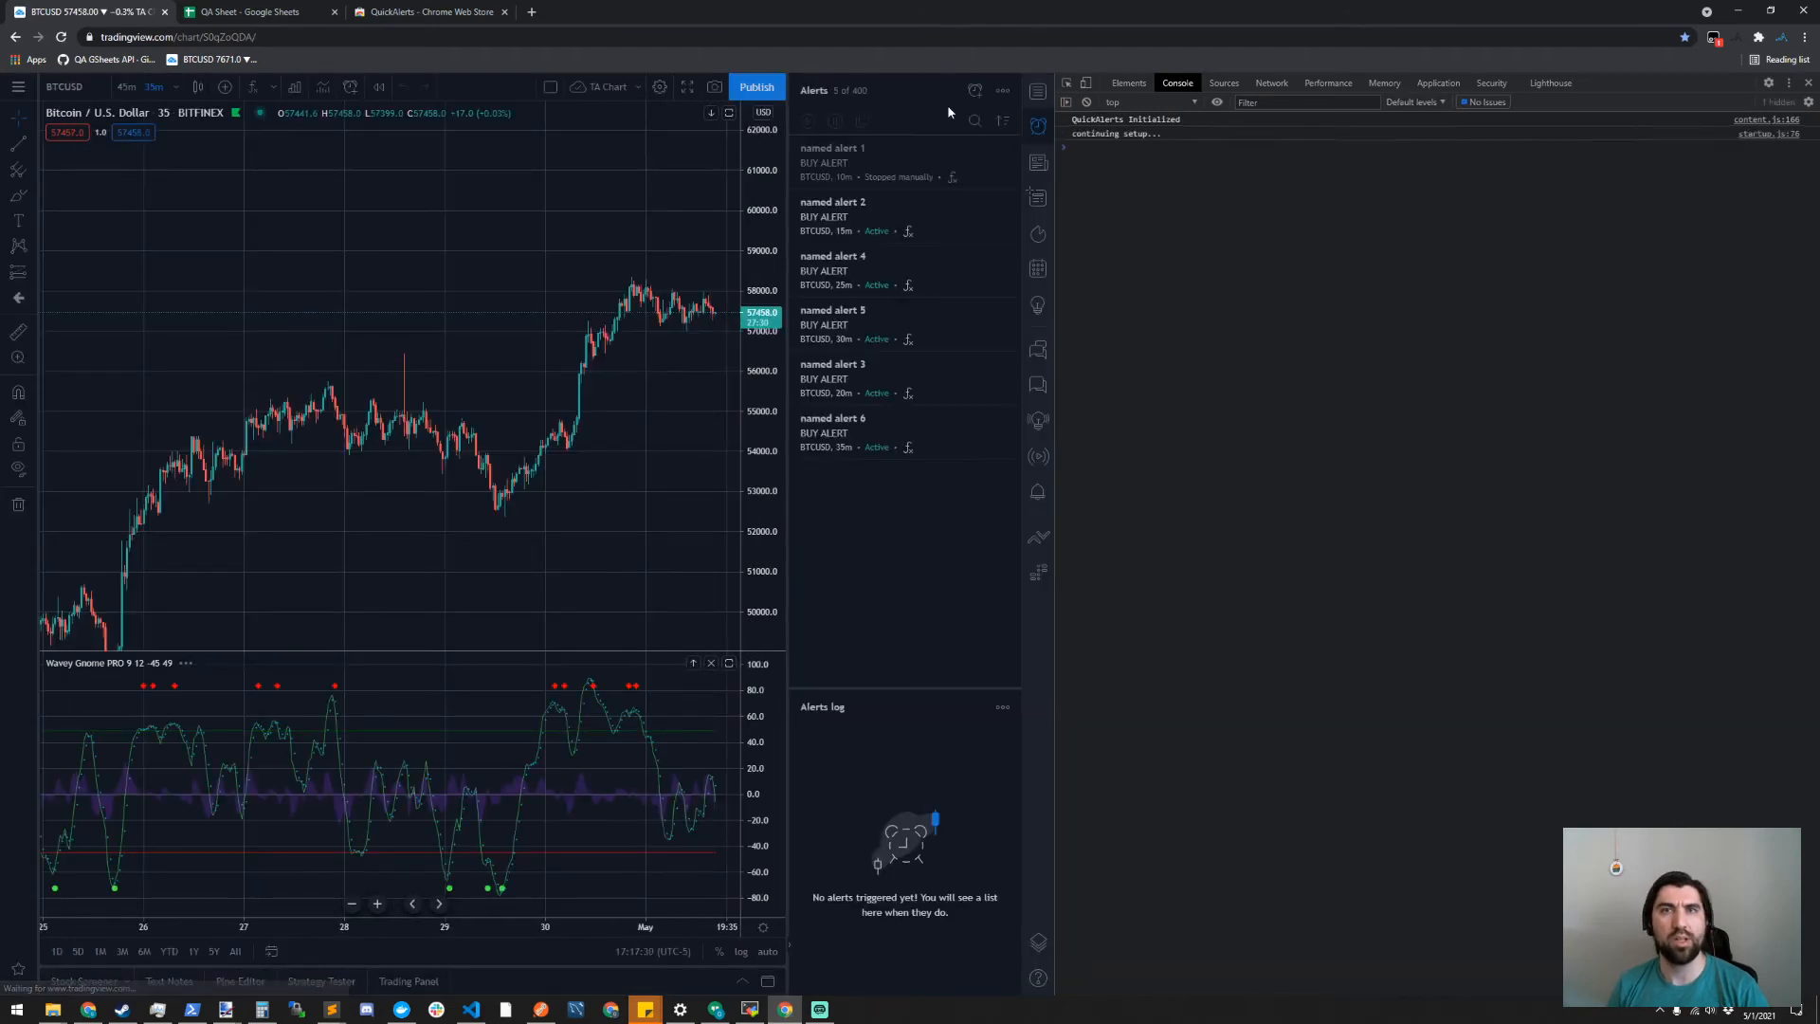
- Import the AlertExport sheet's alerts again with QuickAlerts, accepting the update of the renamed 25-minute alert
left_click(1042, 91)
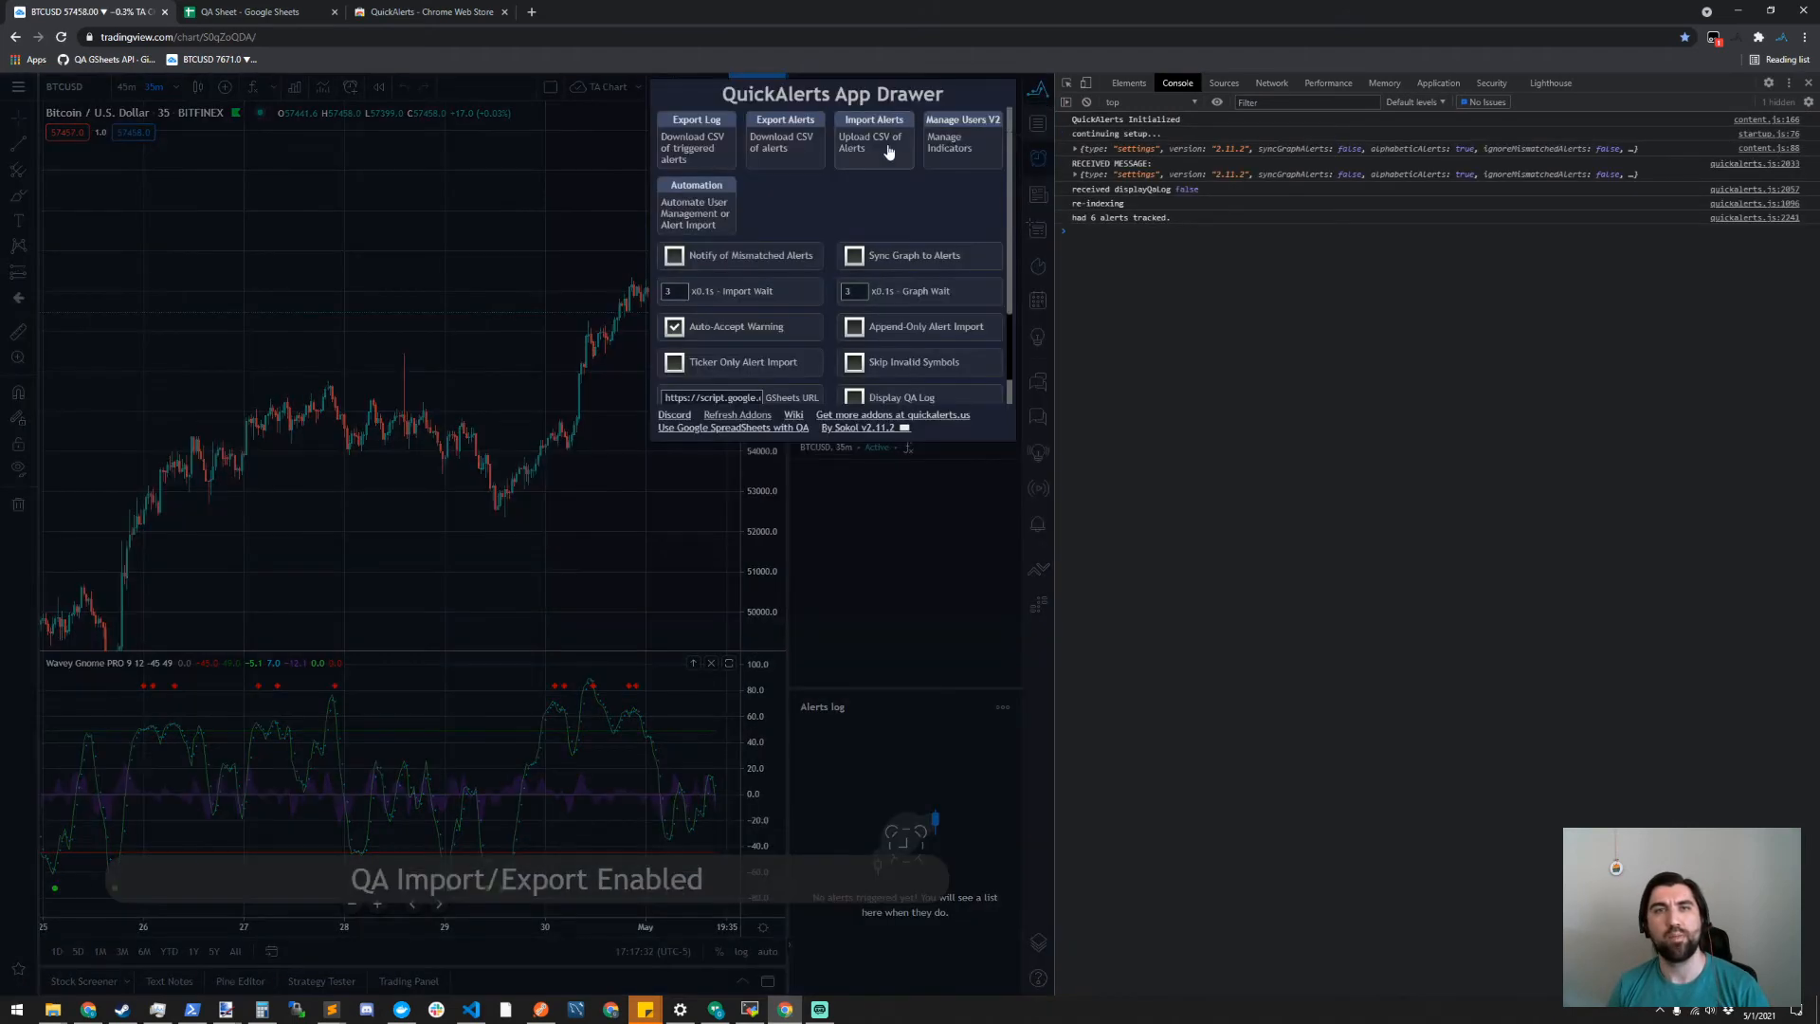
left_click(868, 147)
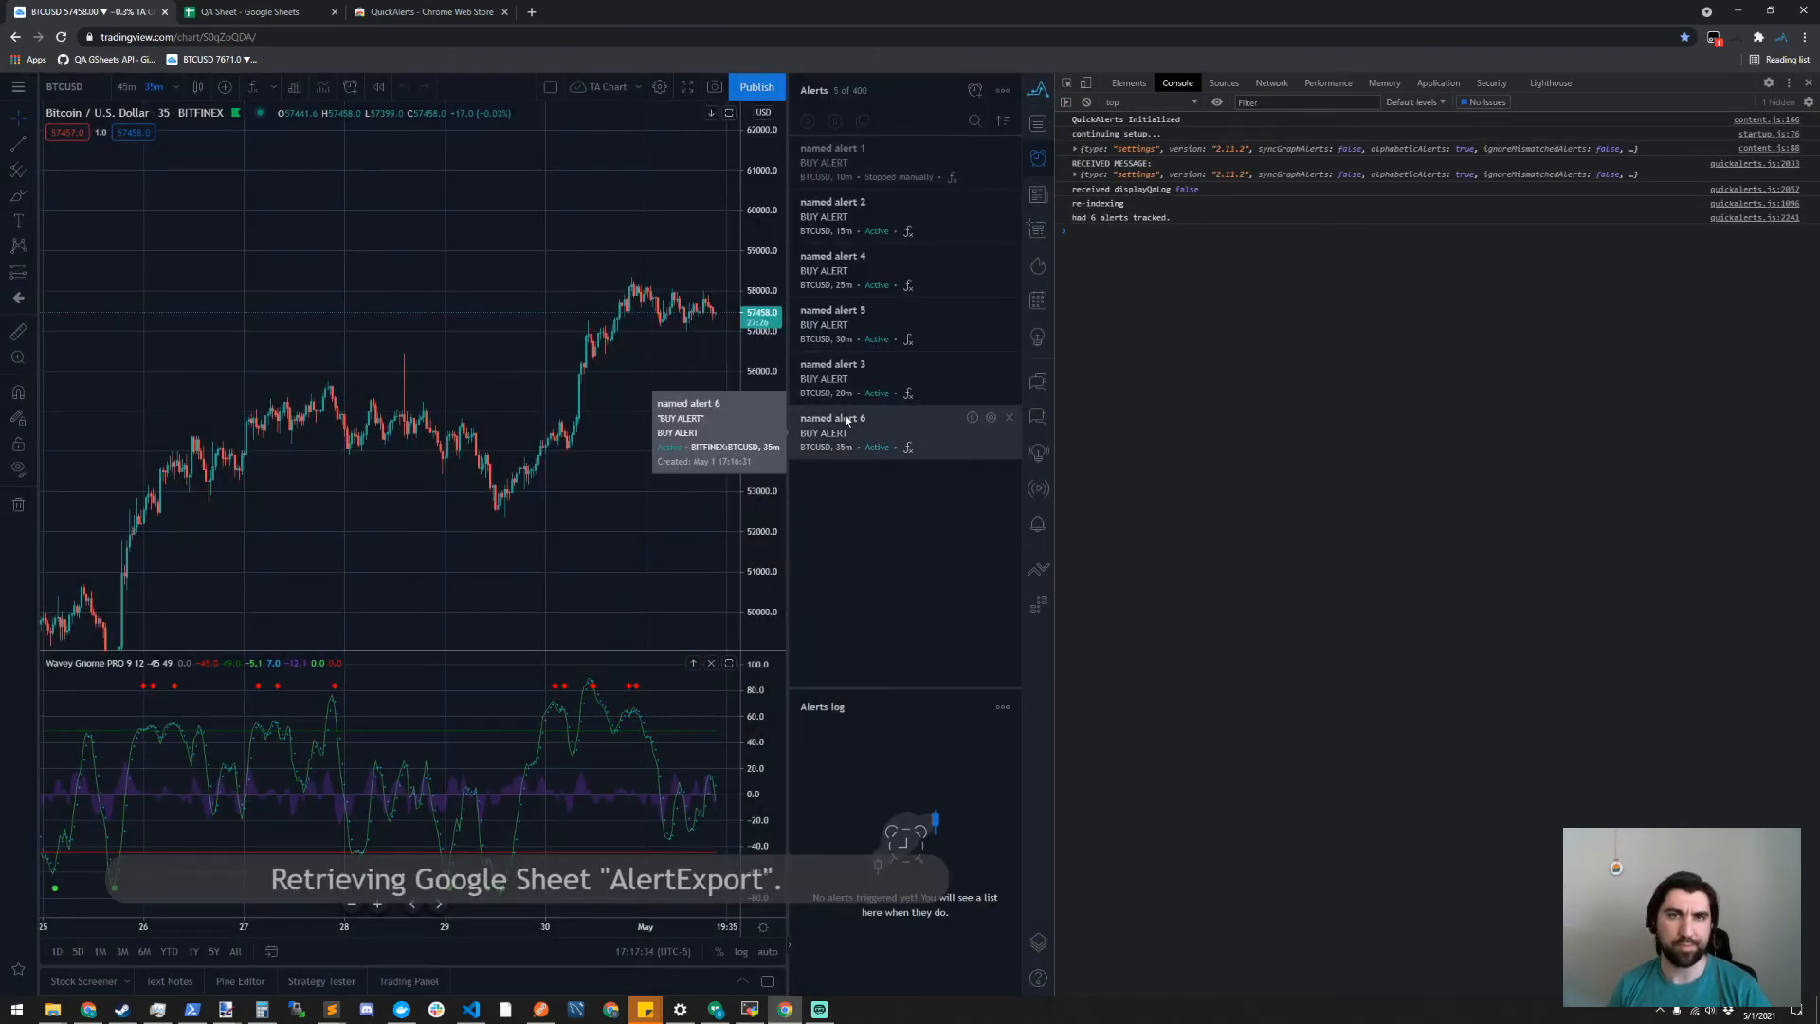
left_click(962, 174)
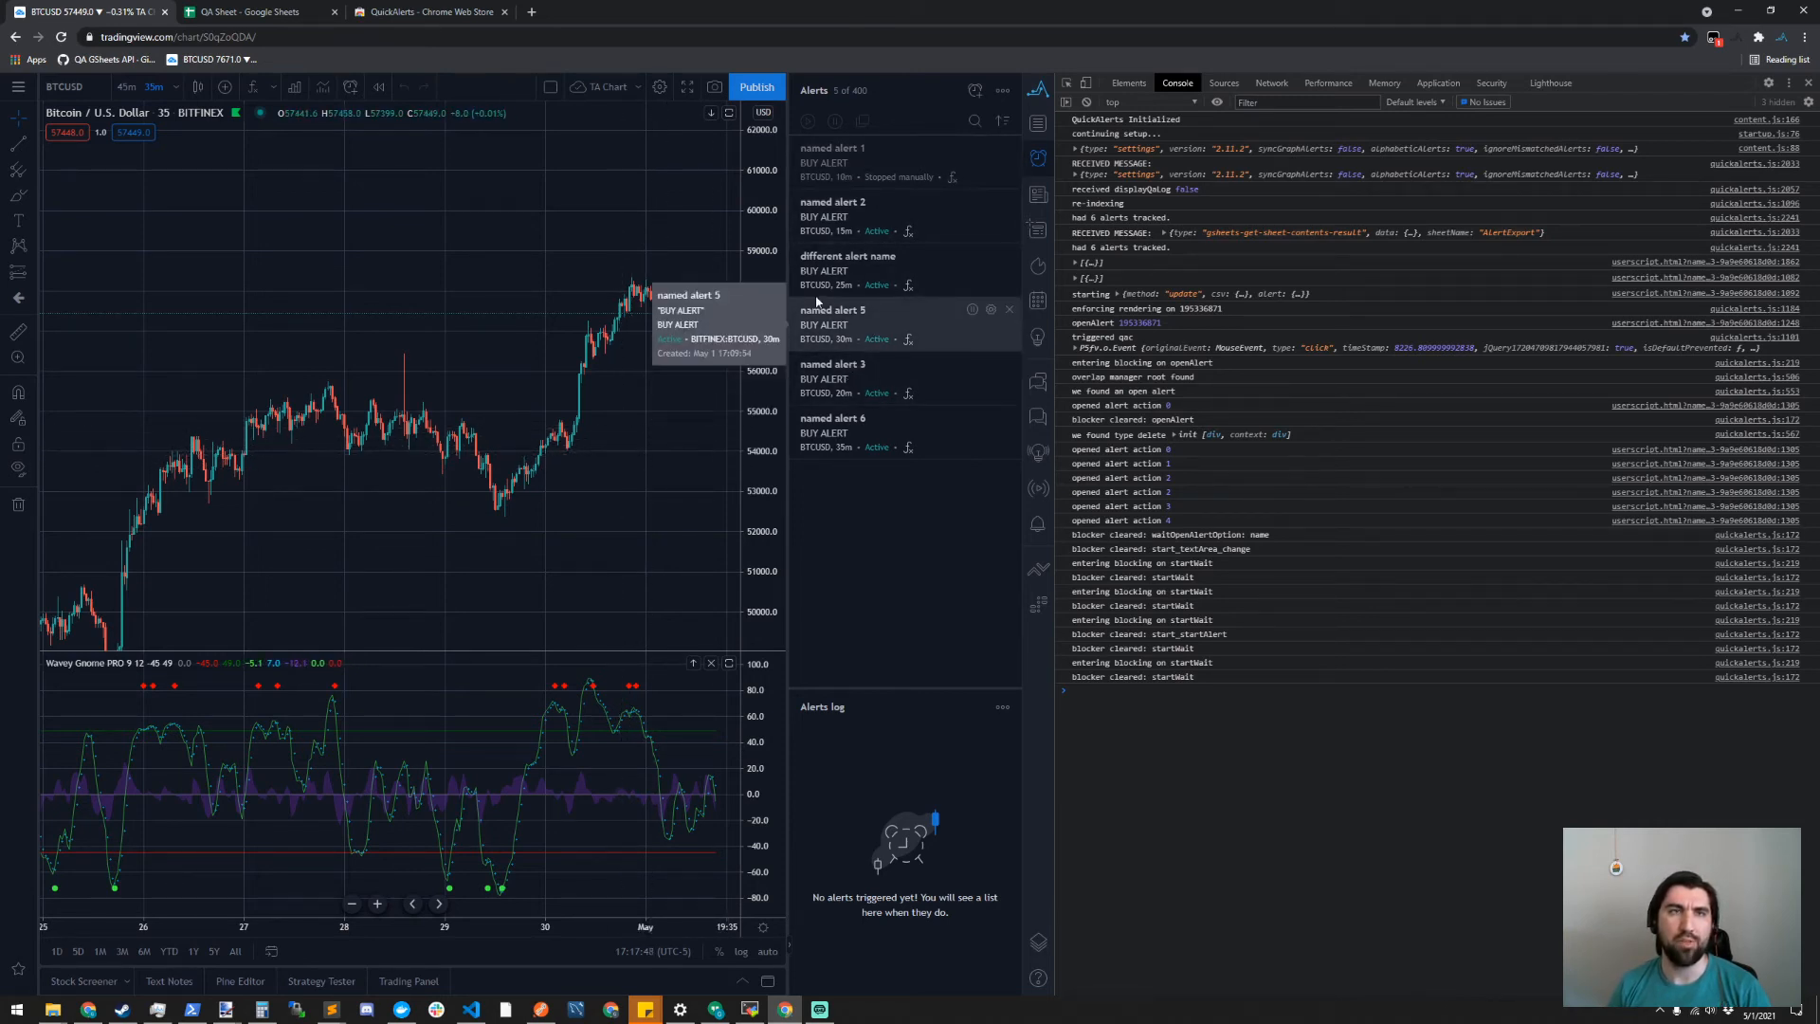
- Sort the alerts list by Message (Z to A) and reload the chart page
mouse_move(887, 287)
mouse_move(861, 183)
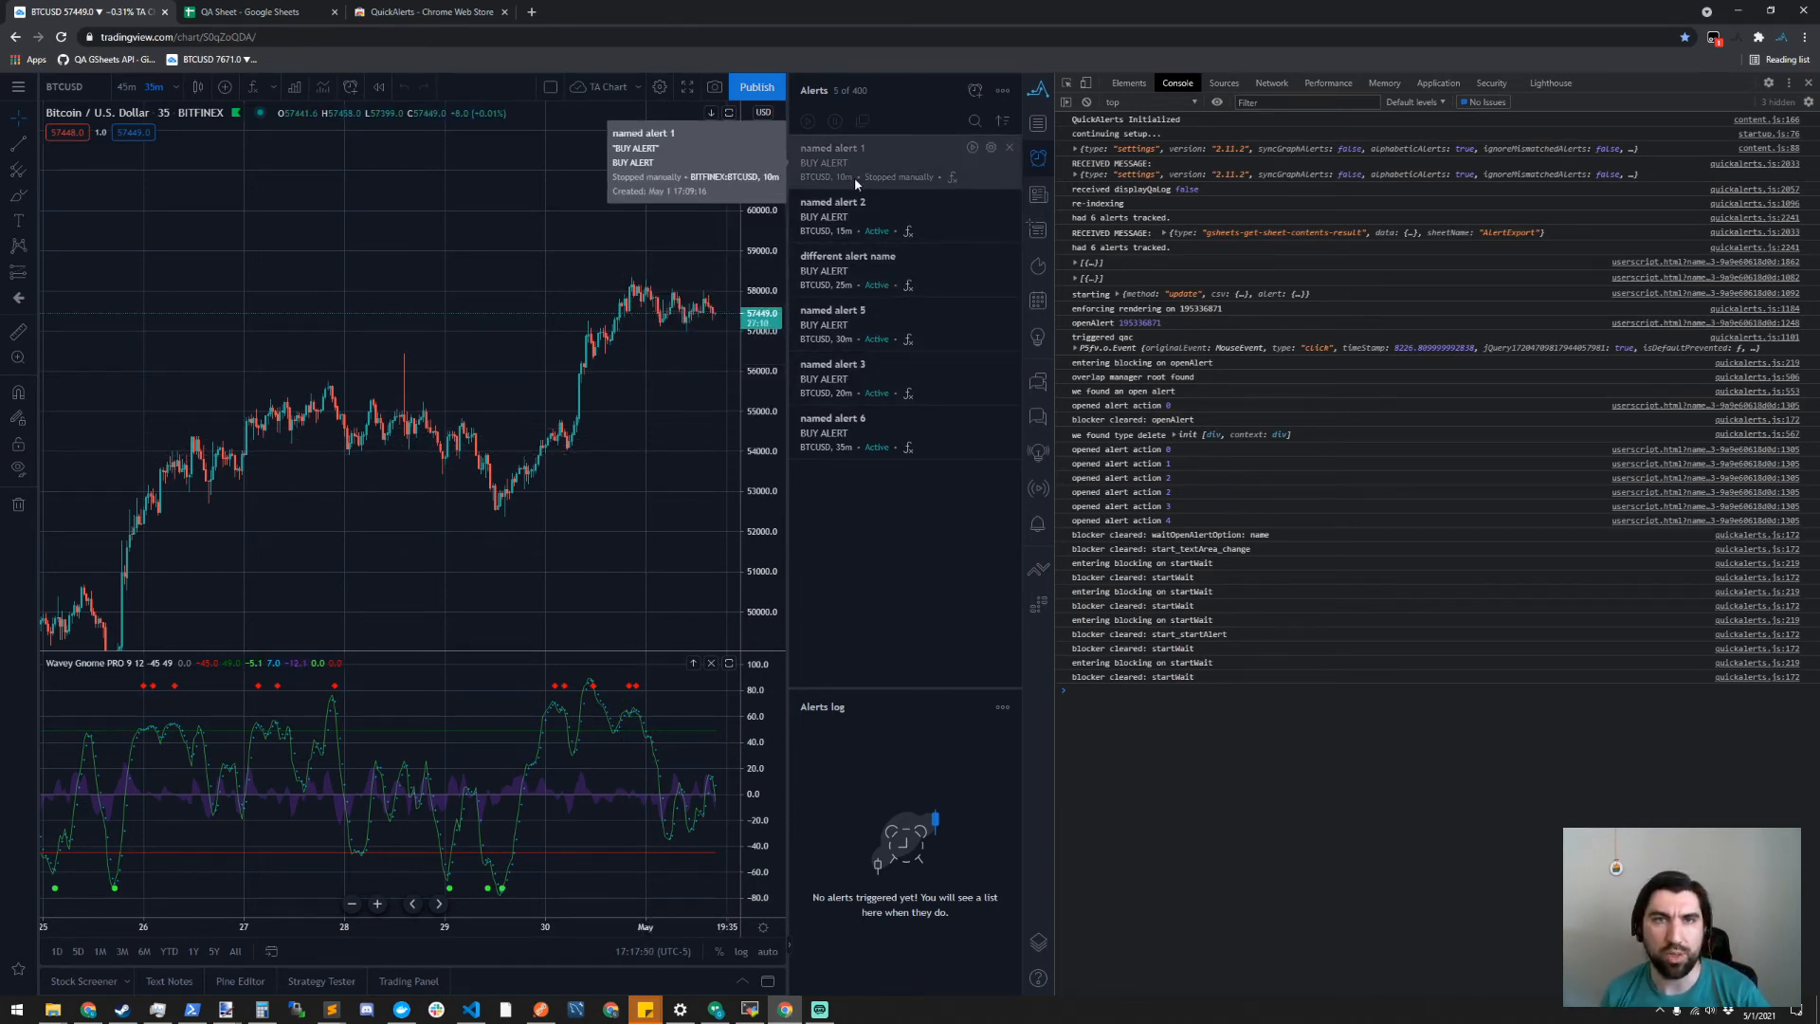
mouse_move(908, 441)
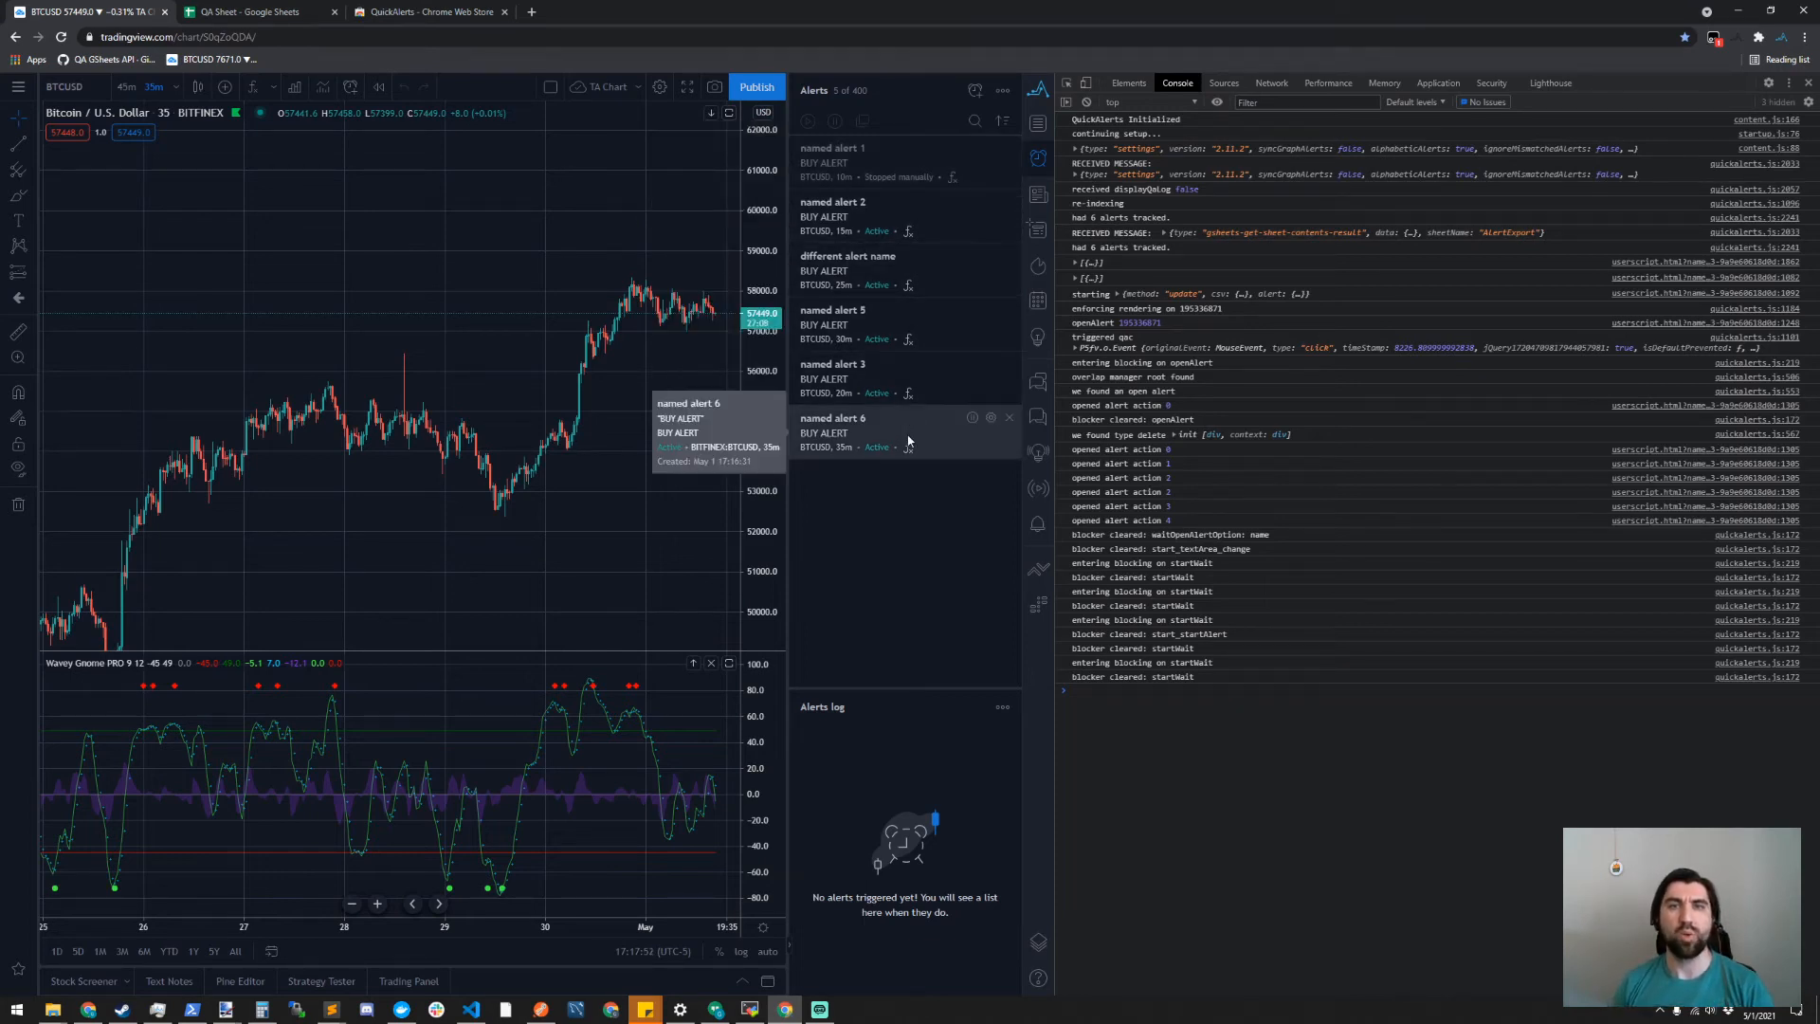
mouse_move(863, 378)
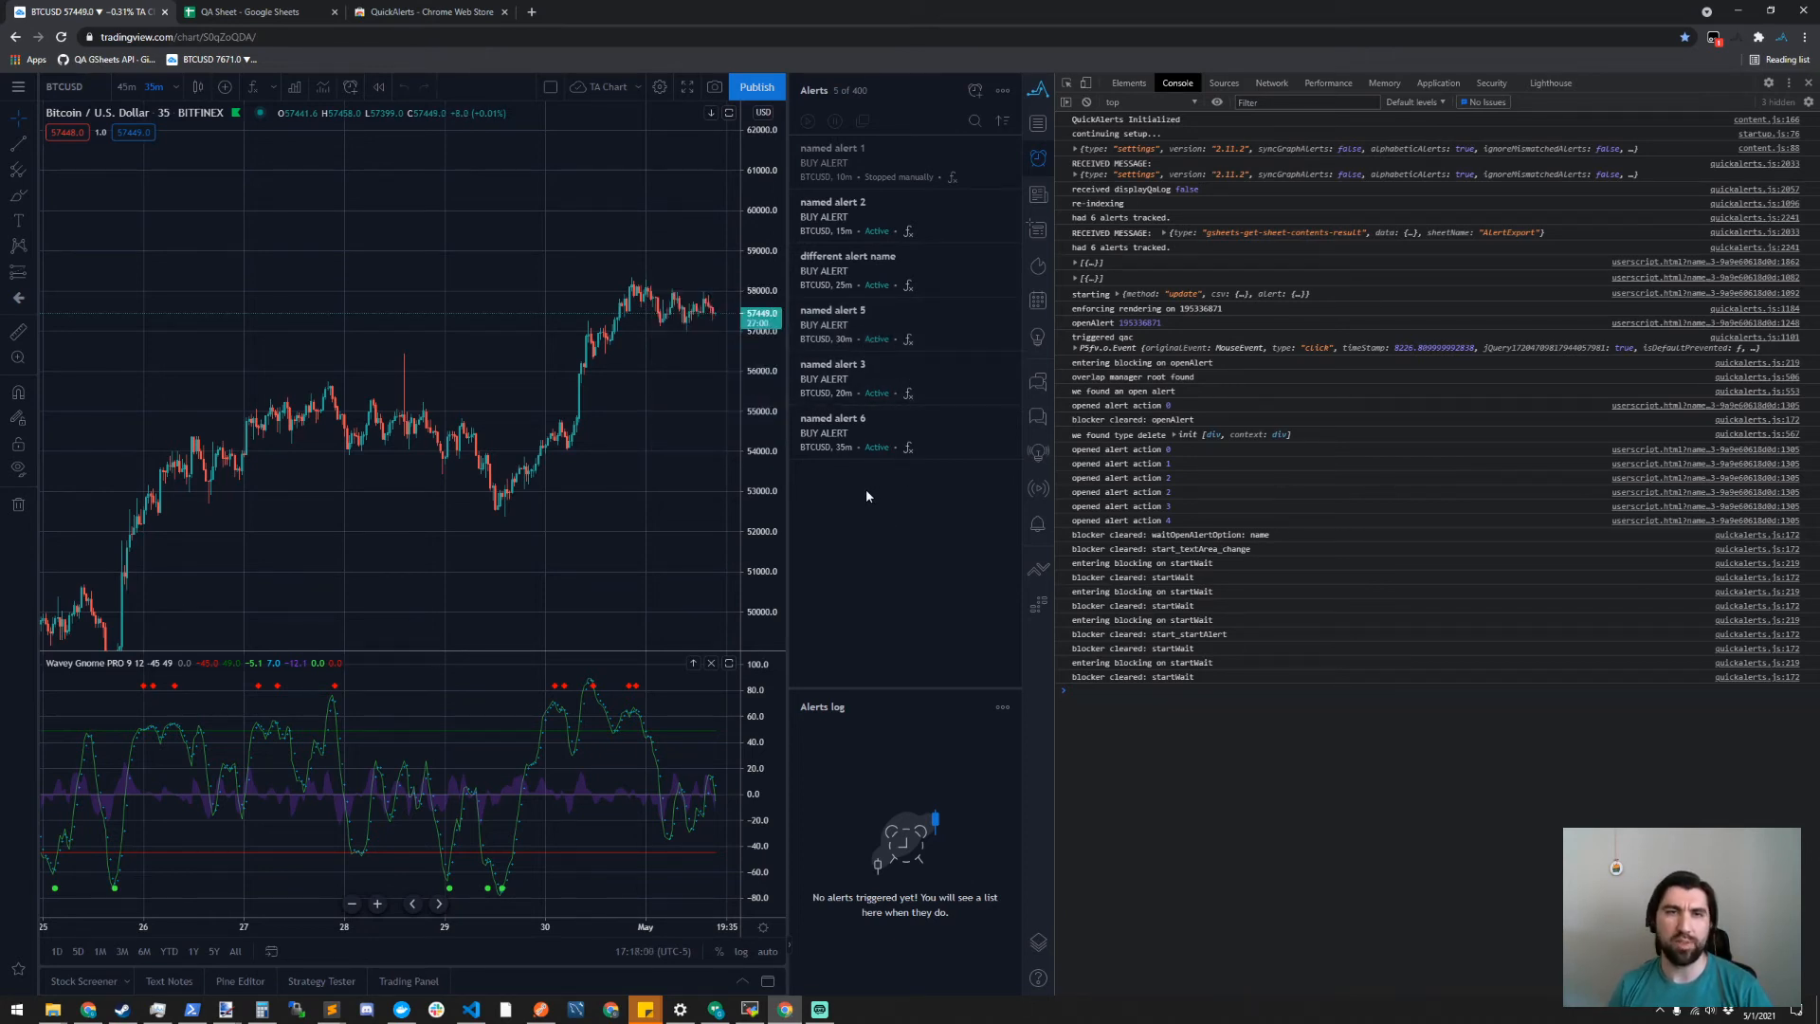
left_click(1003, 122)
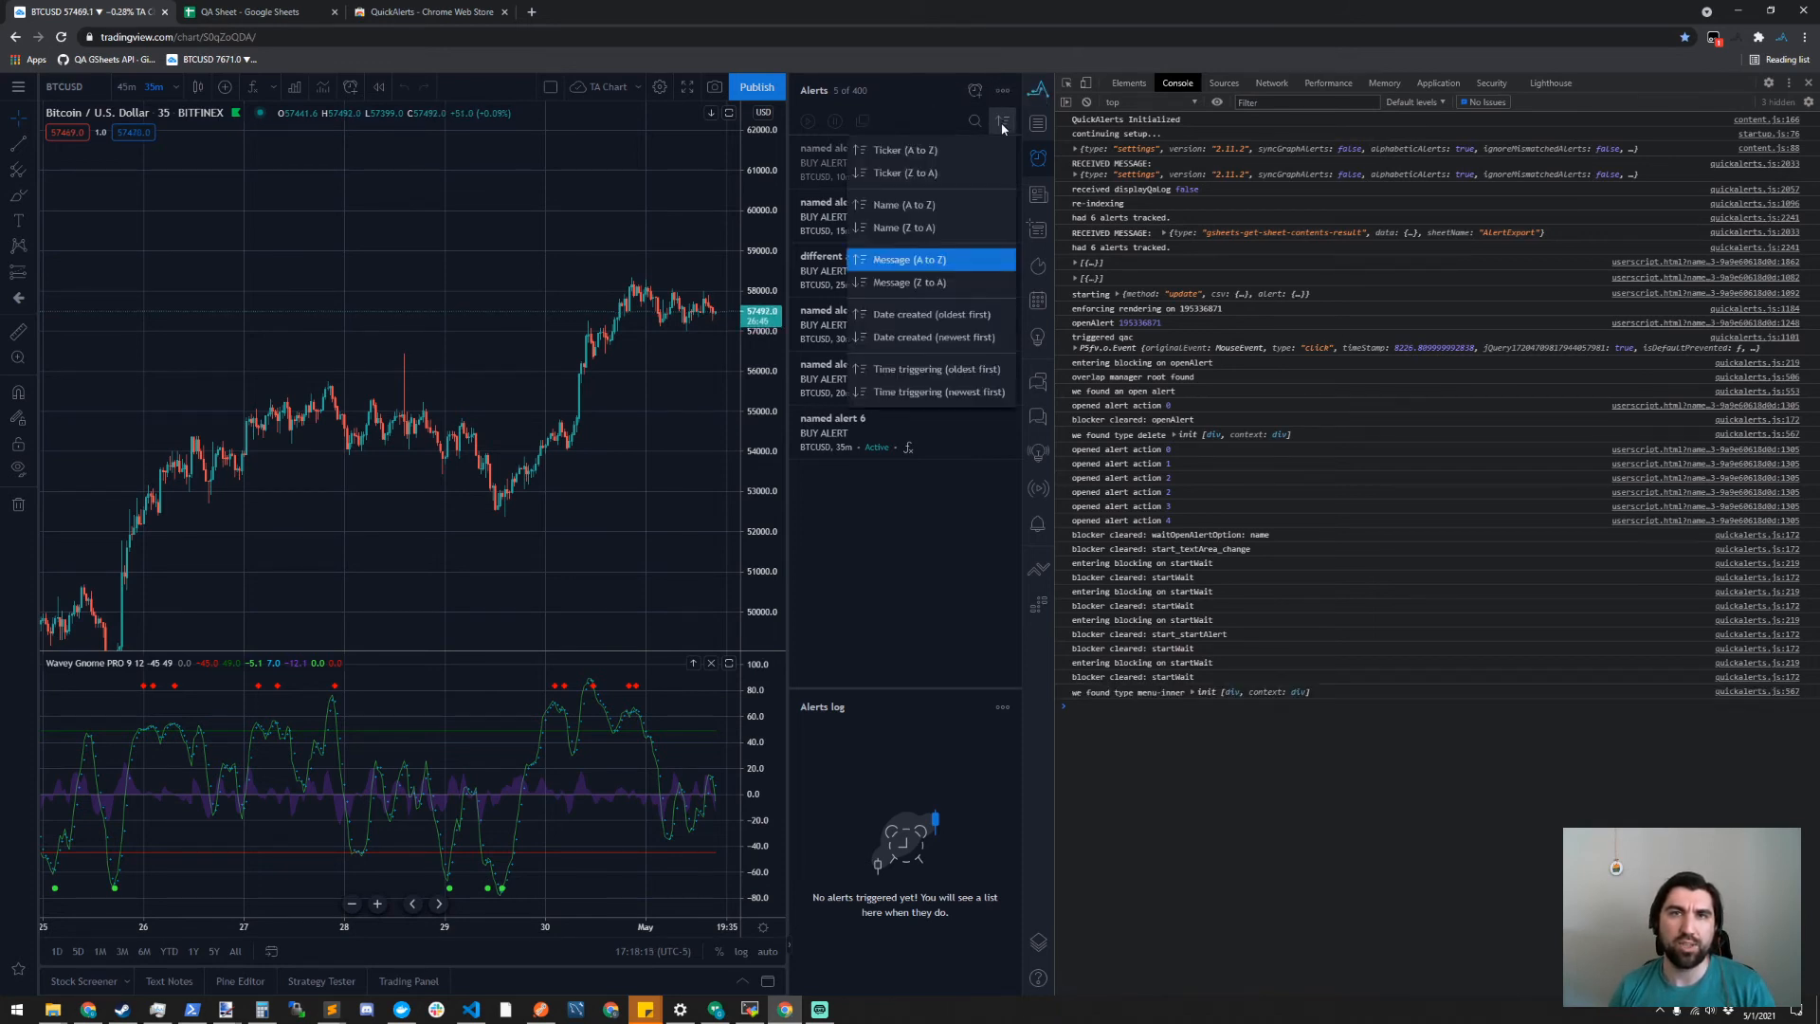
left_click(906, 283)
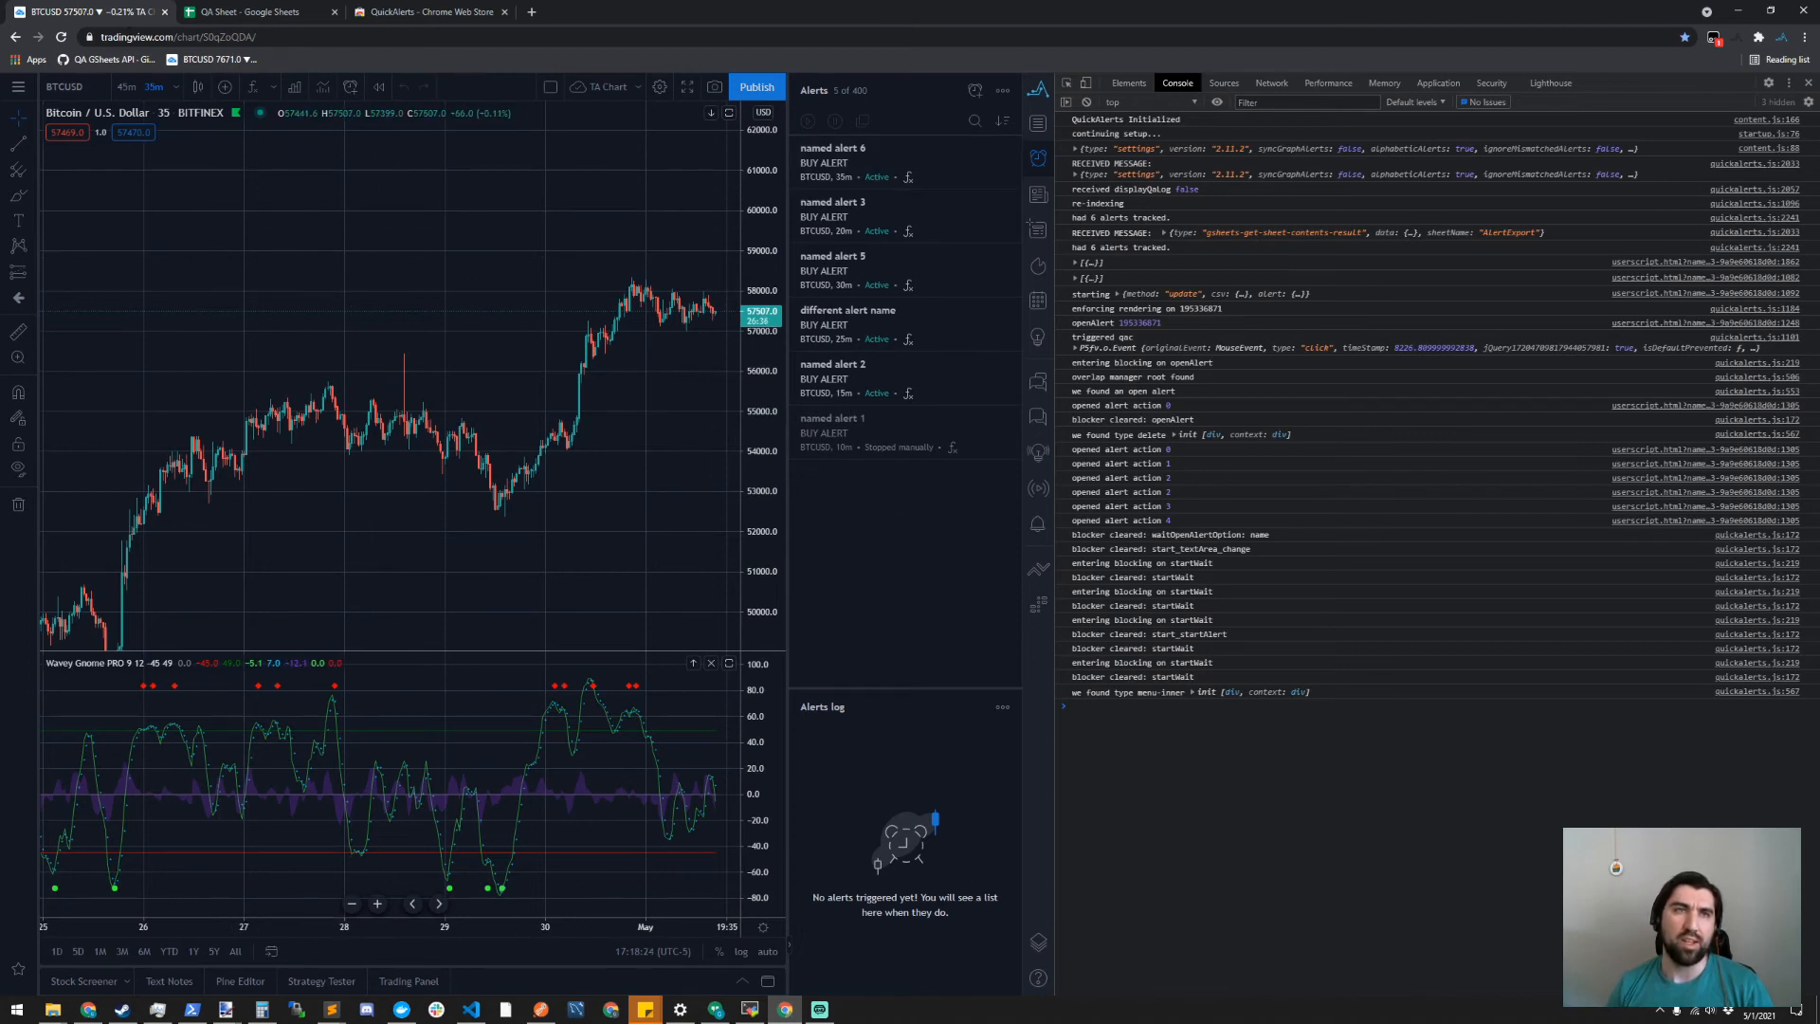
left_click(59, 38)
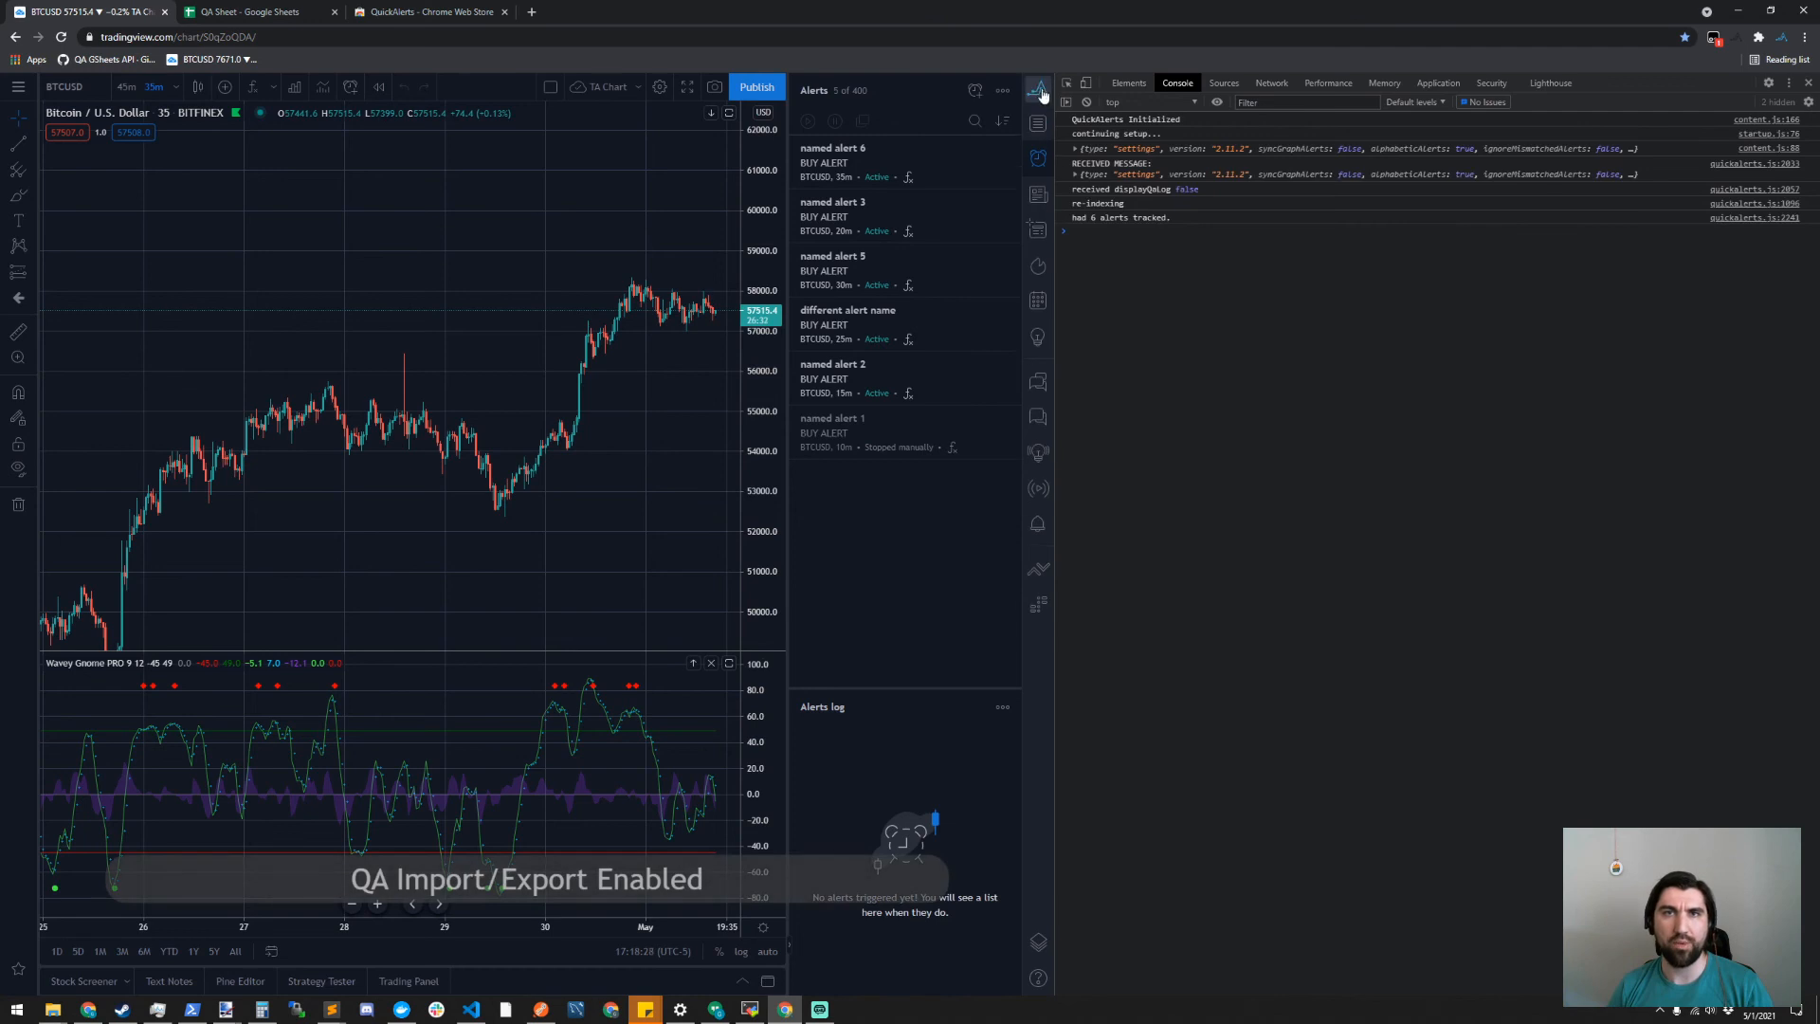
- Run the AlertExport import with the list sorted by message, and reopen and dismiss the QuickAlerts App Drawer
left_click(1039, 92)
left_click(871, 144)
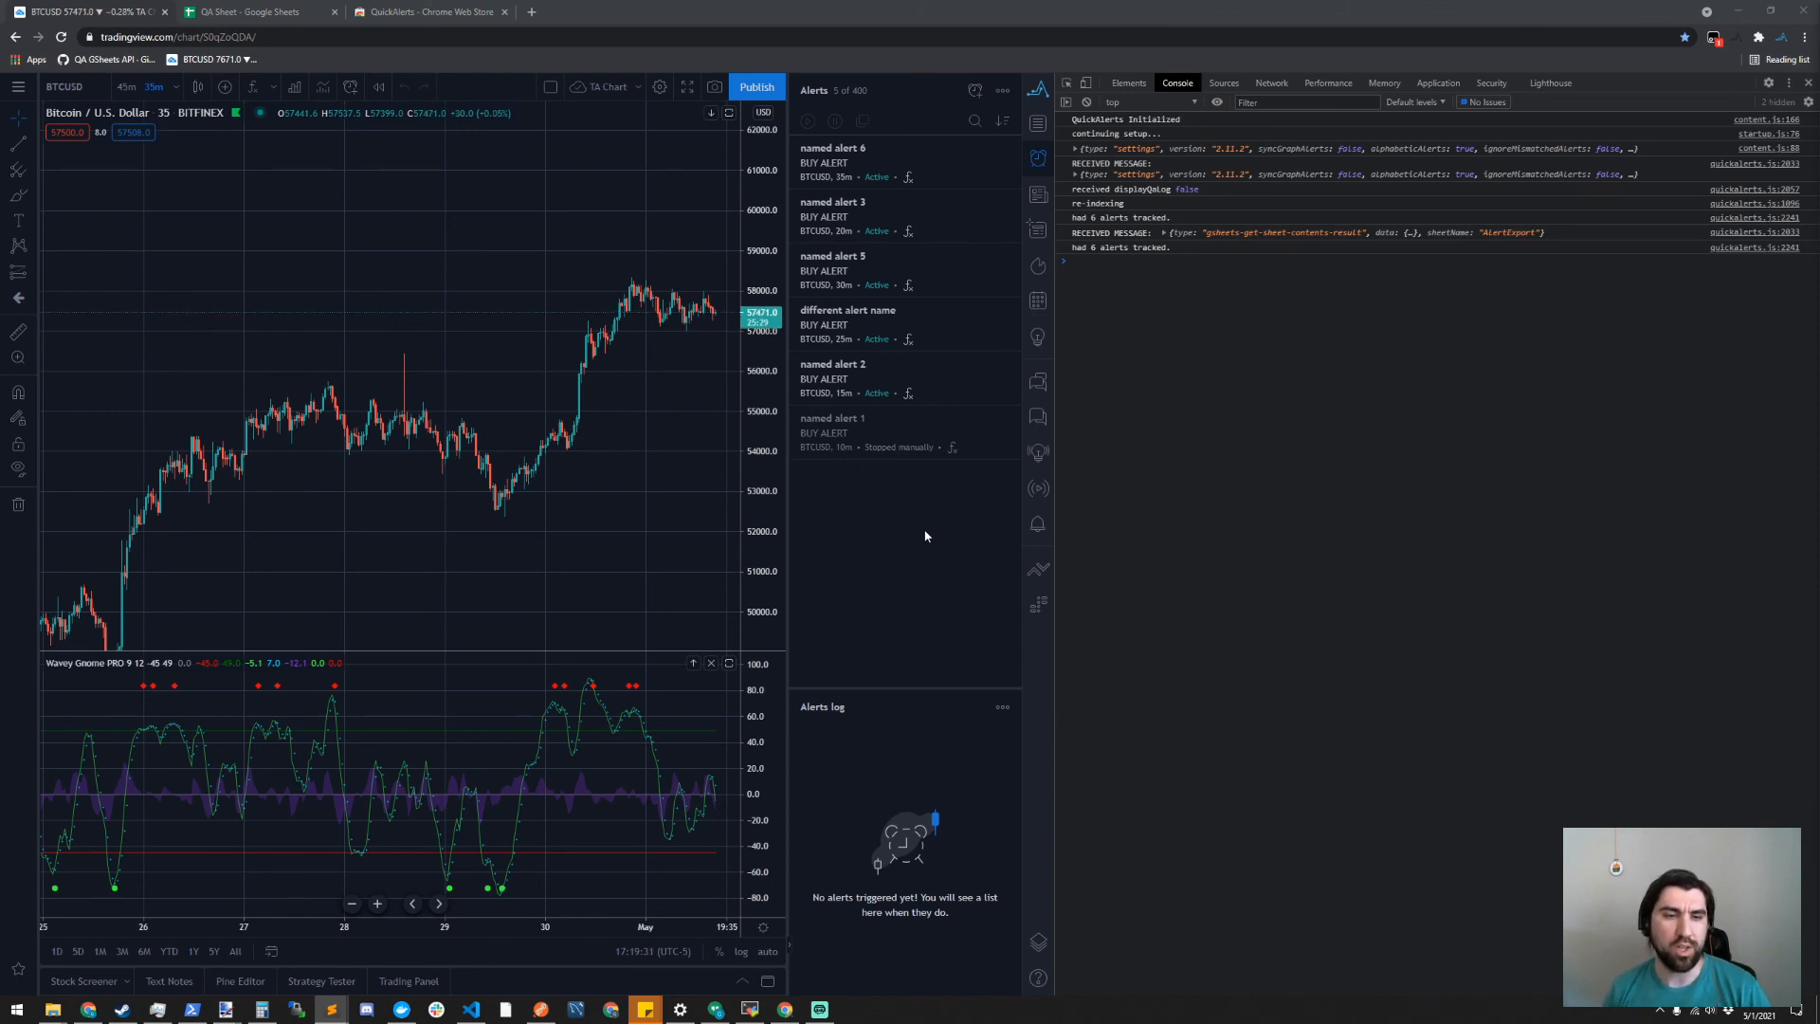
left_click(1037, 92)
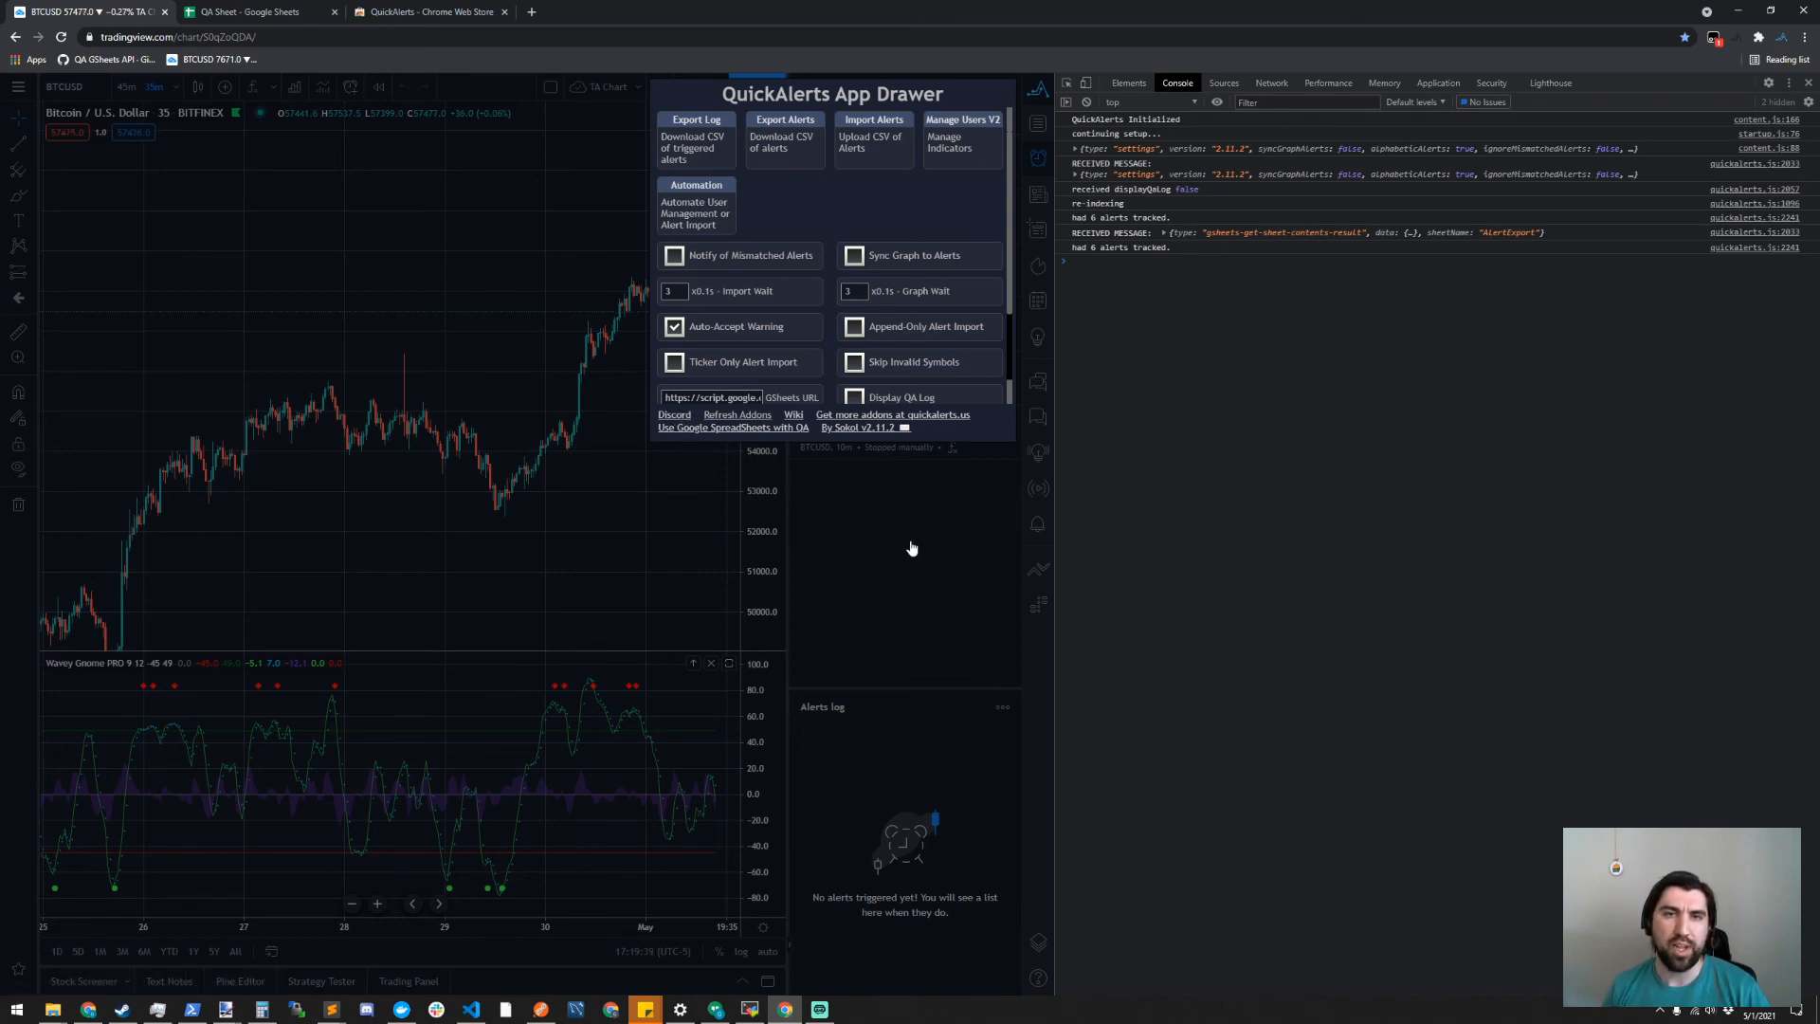
left_click(889, 515)
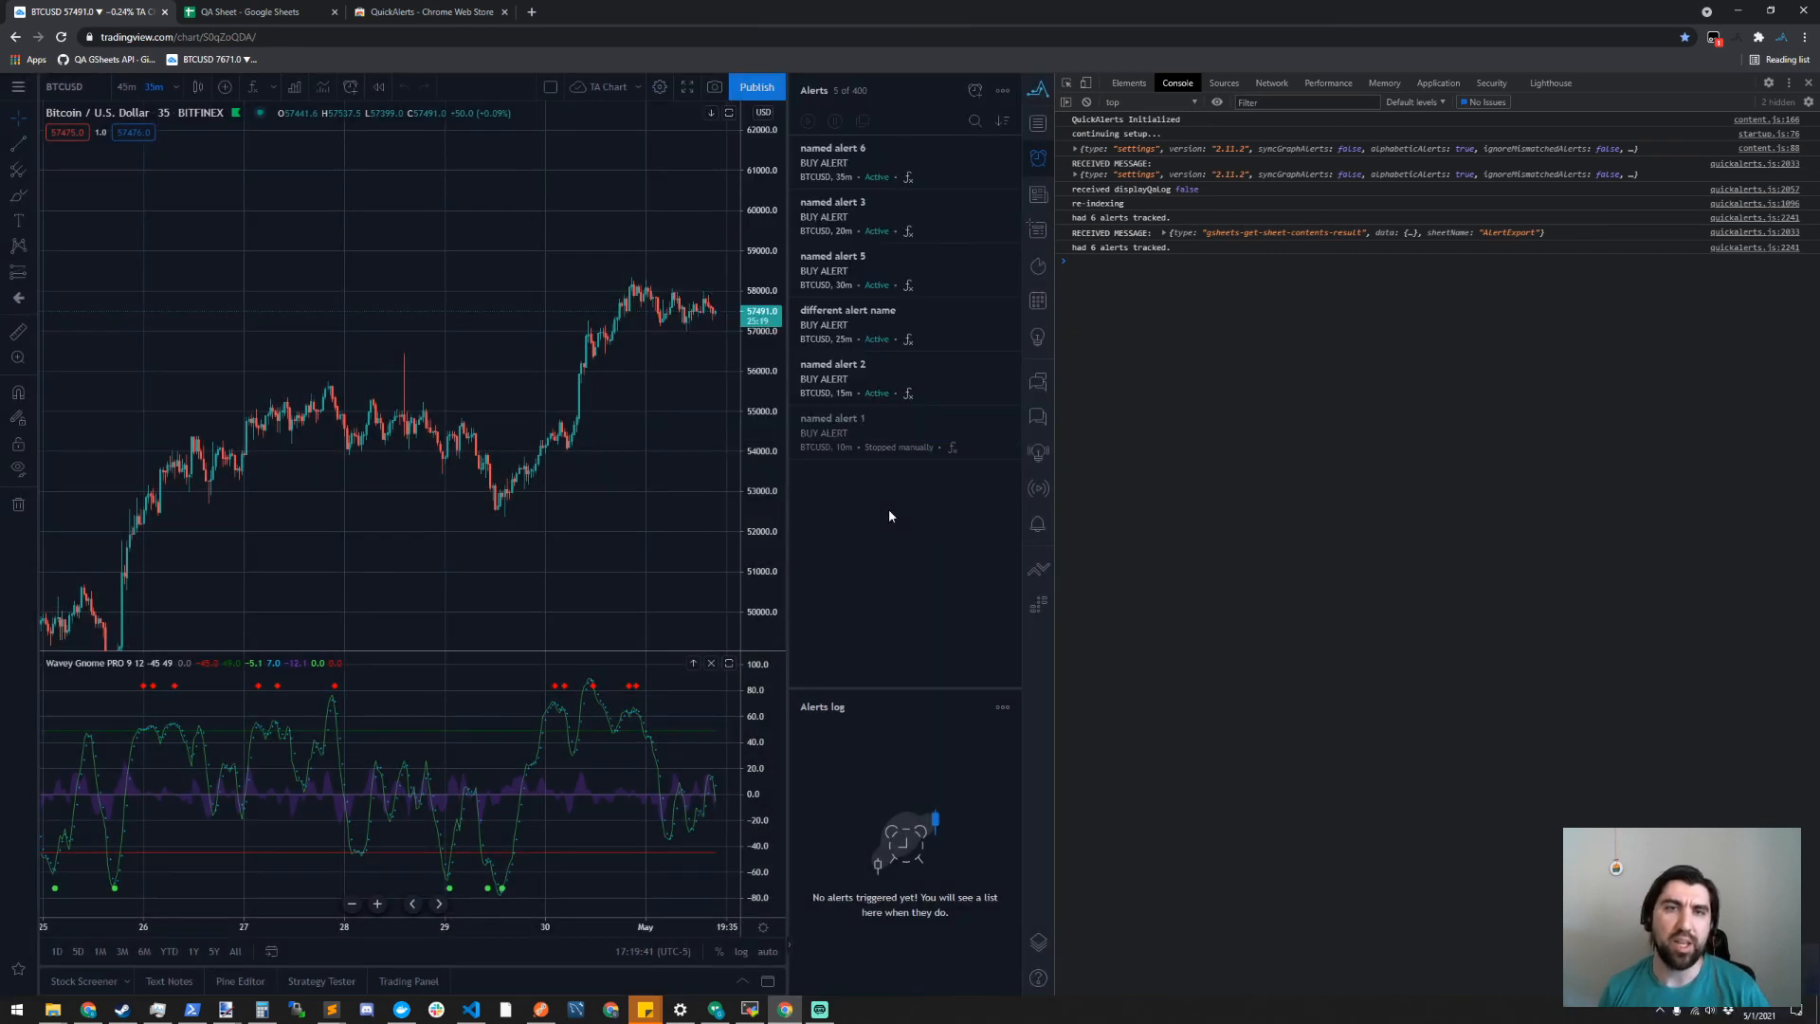